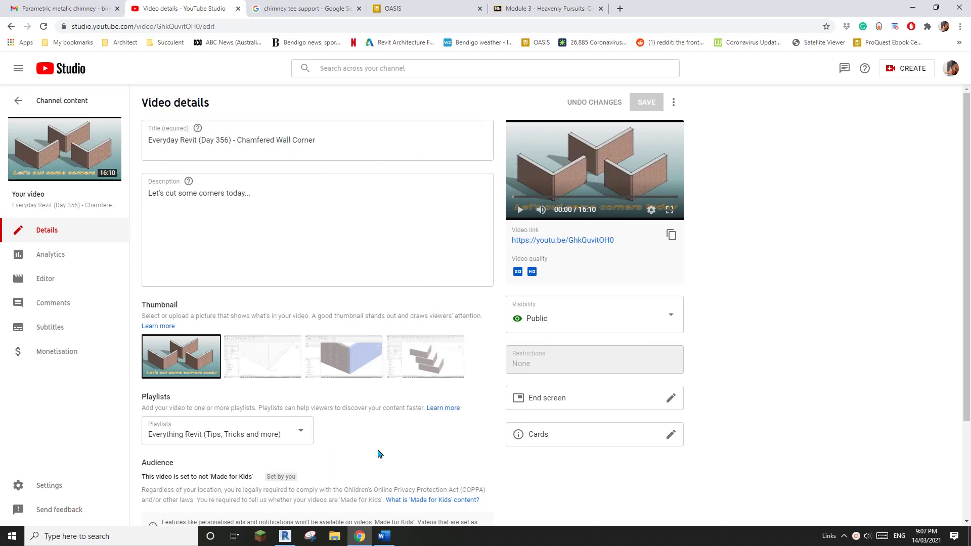
Switch to Revit and create a new project from a selected template file
mouse_move(287, 541)
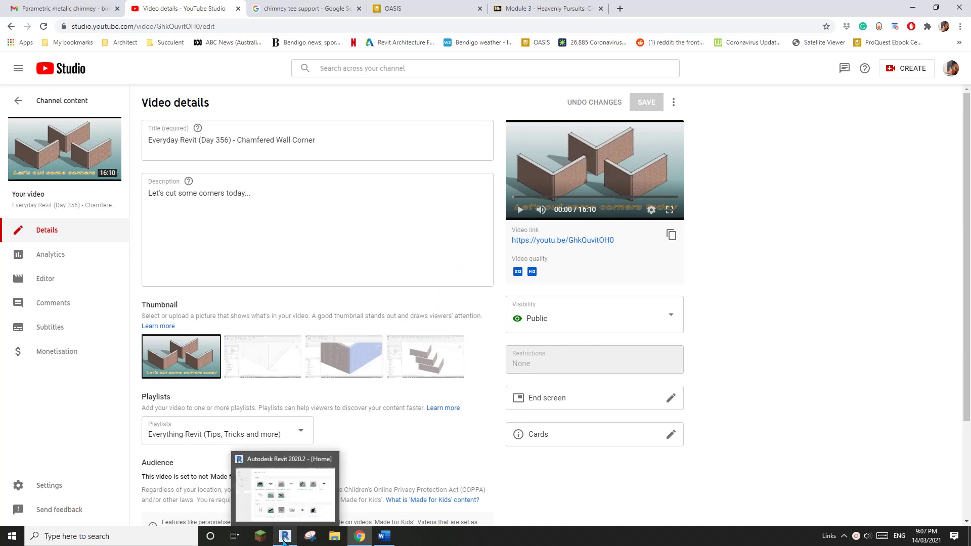
left_click(285, 538)
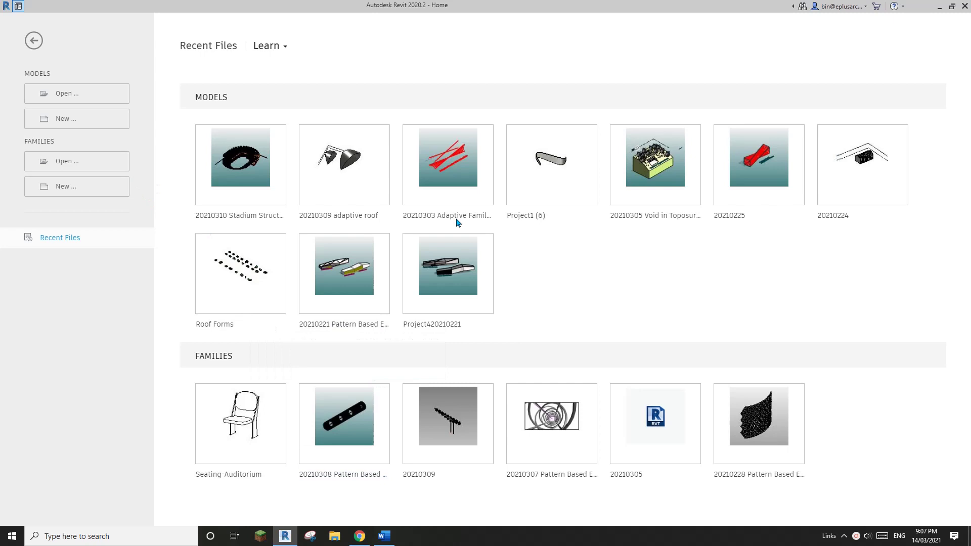
left_click(75, 121)
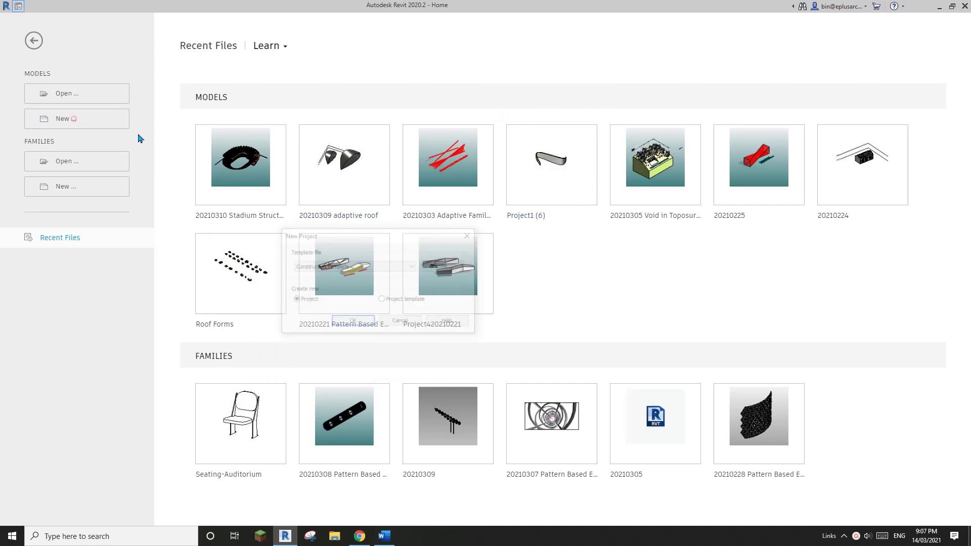
left_click(342, 267)
left_click(323, 289)
left_click(354, 322)
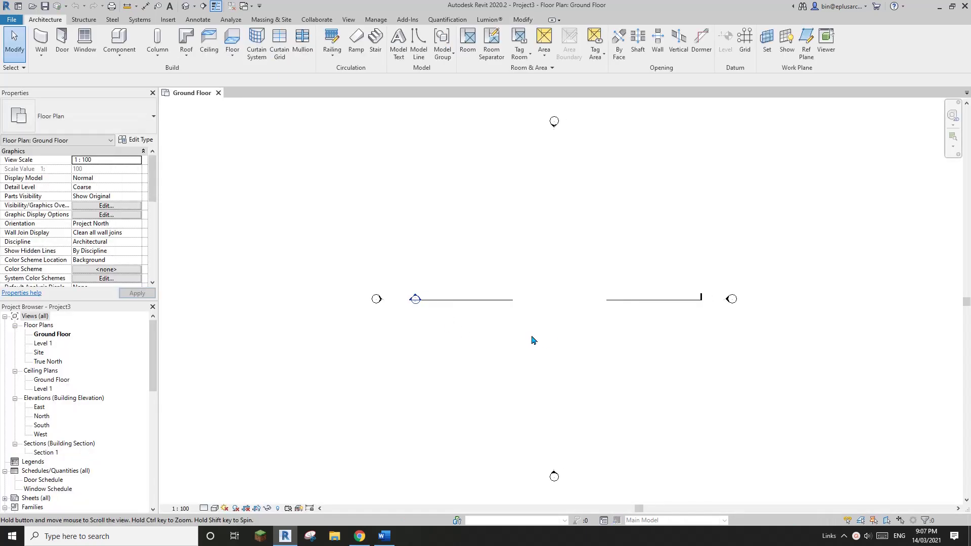
Draw a small rectangle of Double brick - 270 walls on the Ground Floor plan and show it in 3D
key("w")
key("a")
left_click(415, 32)
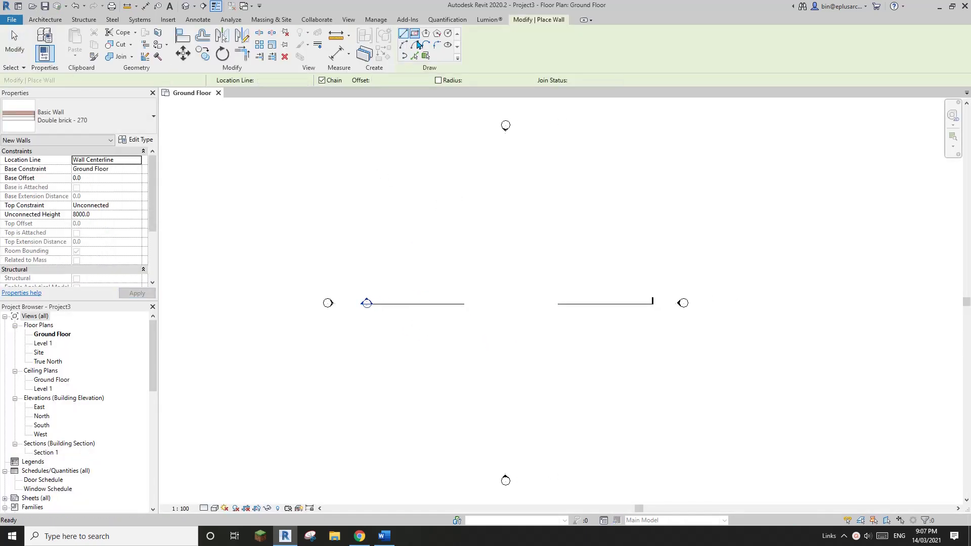
left_click(479, 249)
left_click(545, 293)
key("Escape")
key("Escape")
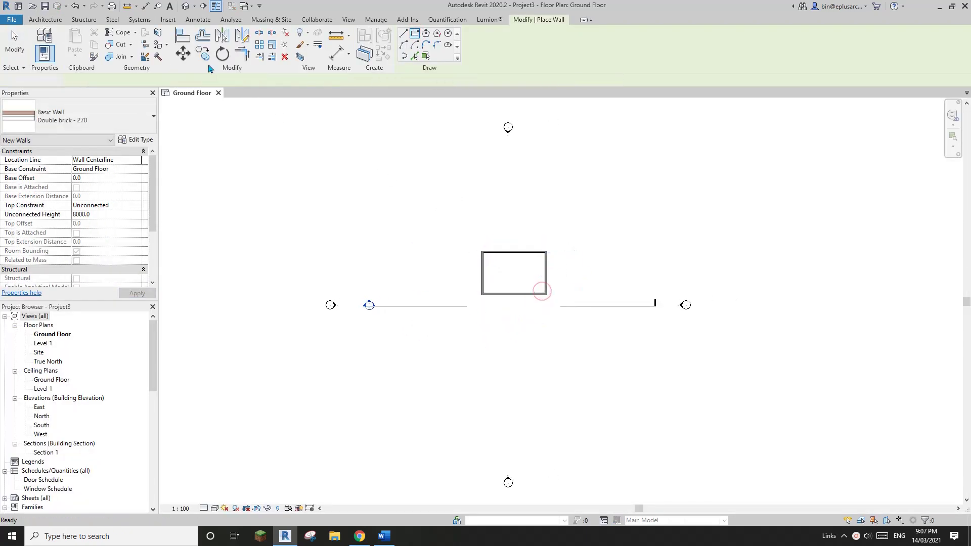
scroll(527, 340, "up", 5)
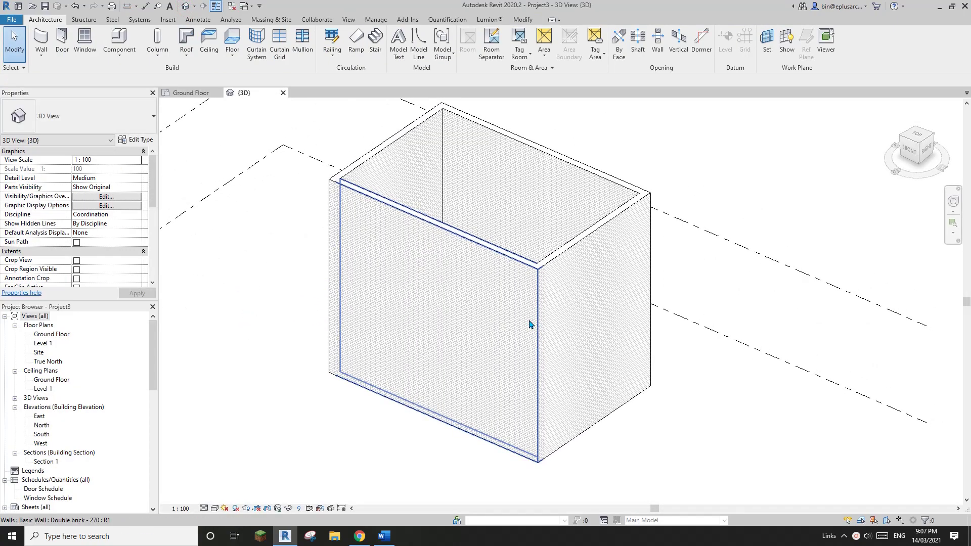
Start a new family from the Metric Generic Model face based.rft template
left_click(12, 20)
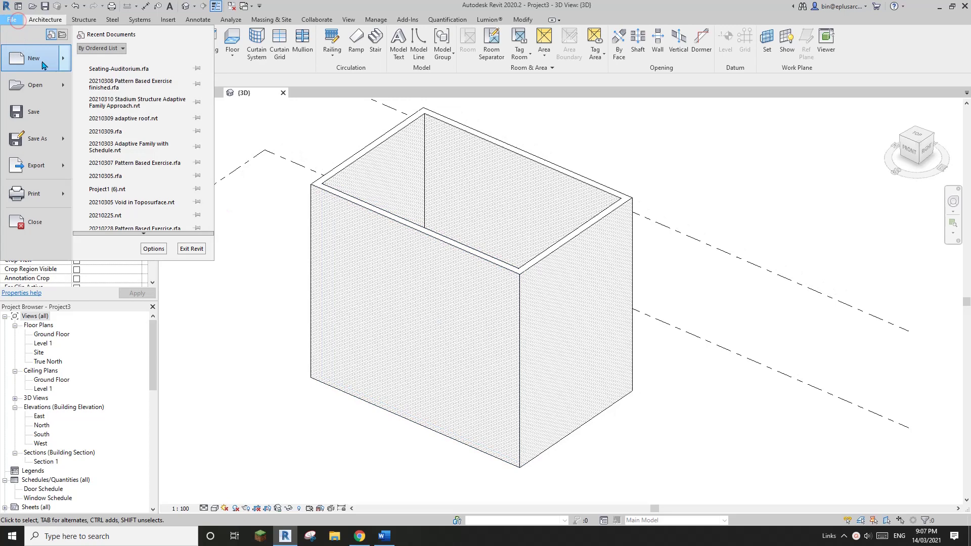
mouse_move(65, 67)
left_click(101, 89)
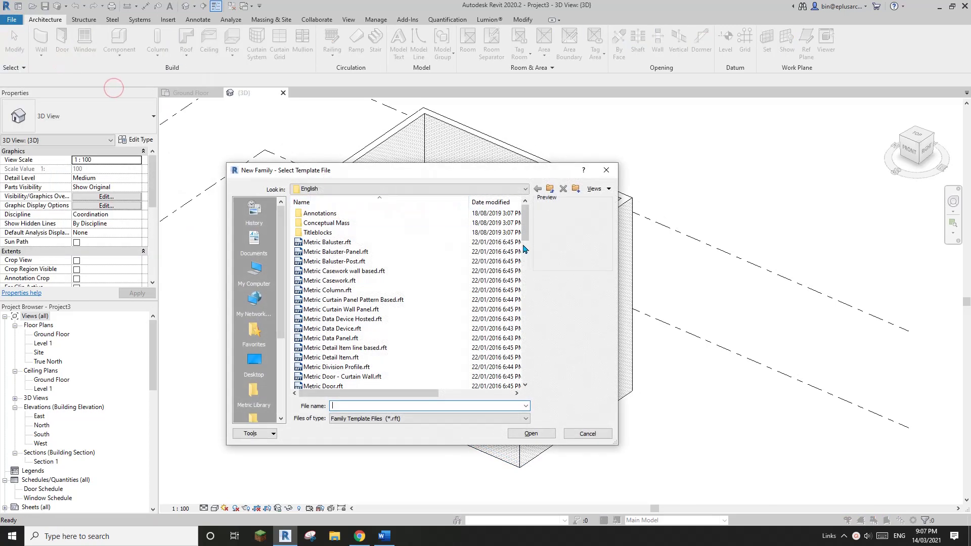
left_click_drag(525, 225, 525, 262)
scroll(385, 294, "down", 3)
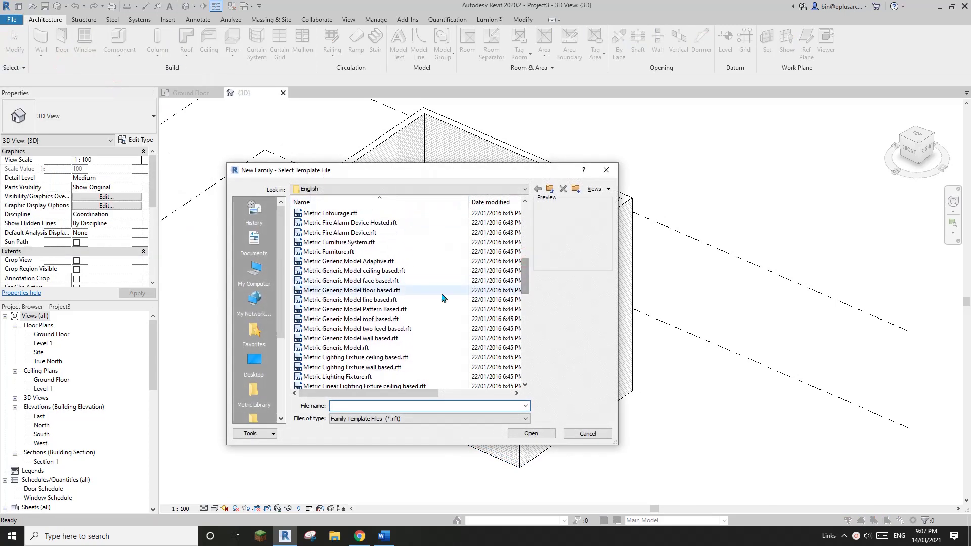
left_click(378, 281)
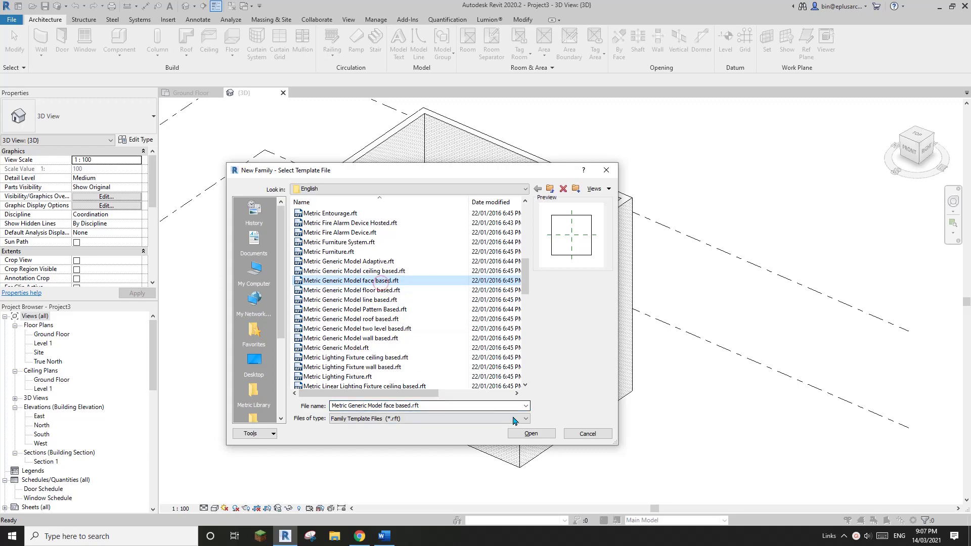
left_click(533, 434)
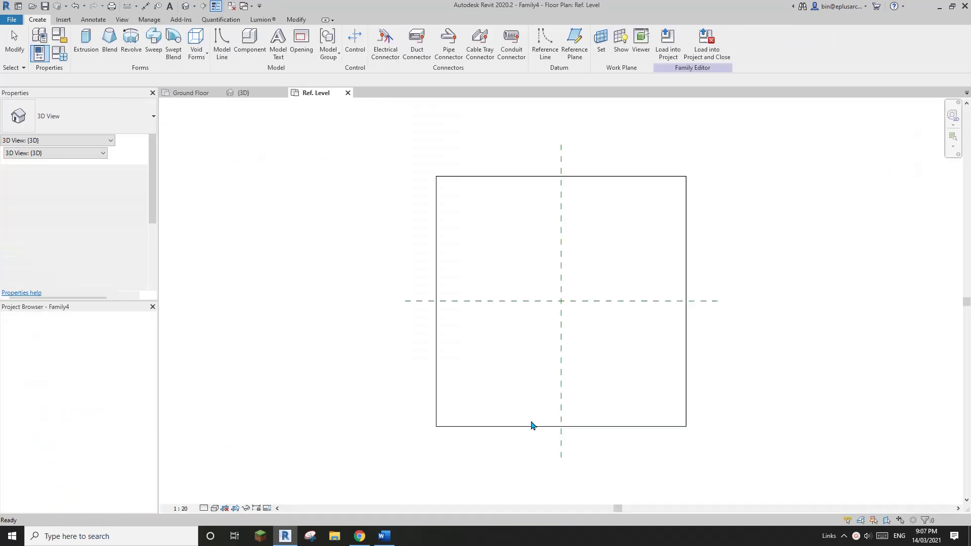
middle_click_drag(592, 351, 559, 354)
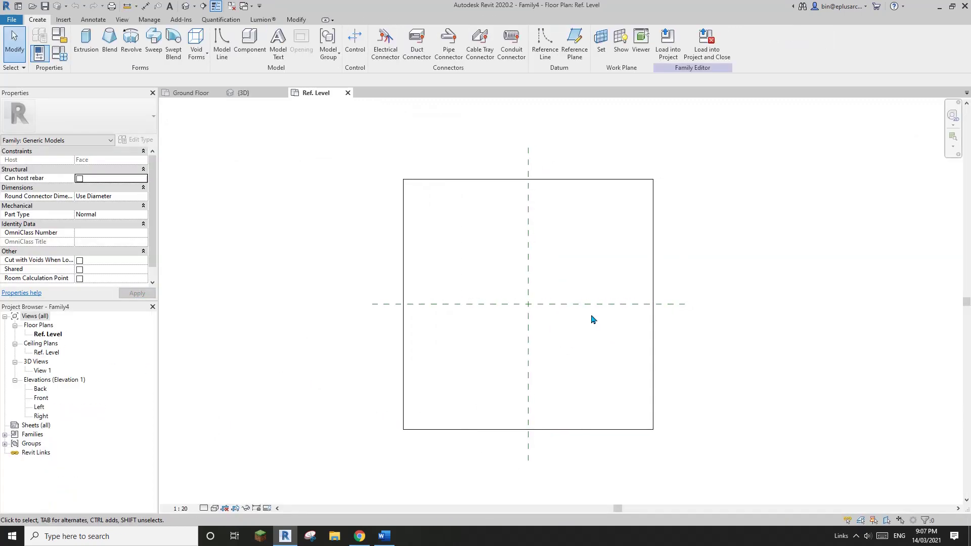
middle_click_drag(593, 319, 565, 317)
left_click(41, 336)
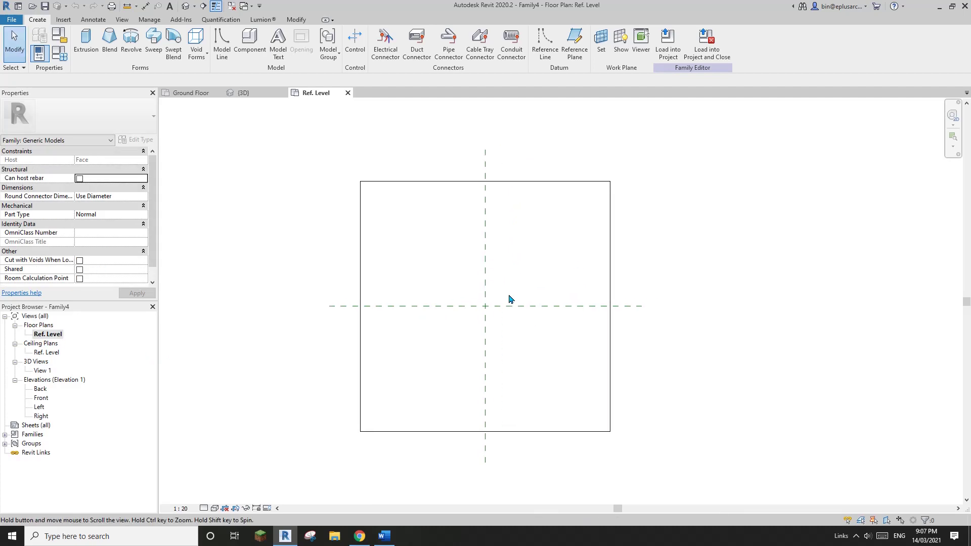
key("r")
key("p")
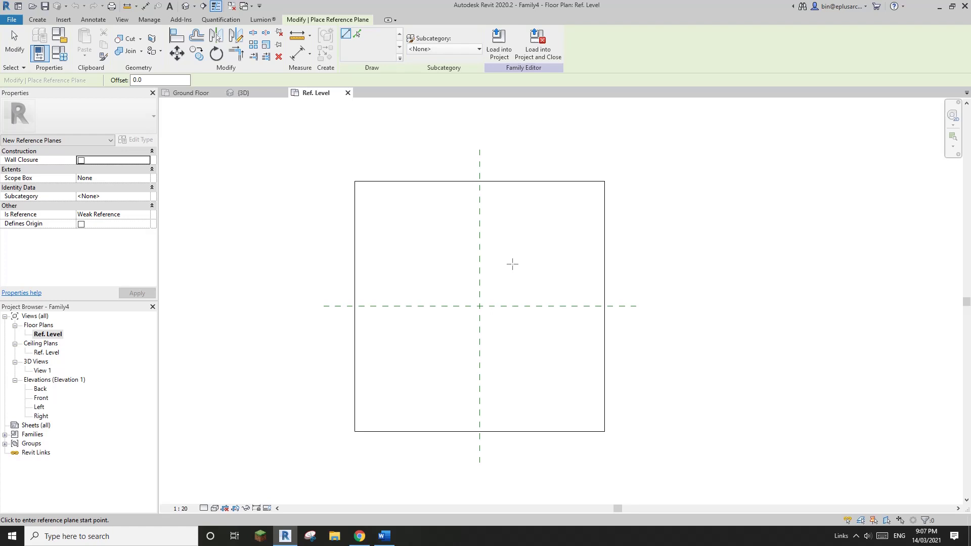
middle_click_drag(532, 281, 514, 289)
key("Escape")
Draw two parallel horizontal reference lines about 1040 mm apart, one above and one below the horizontal centre plane
left_click(35, 18)
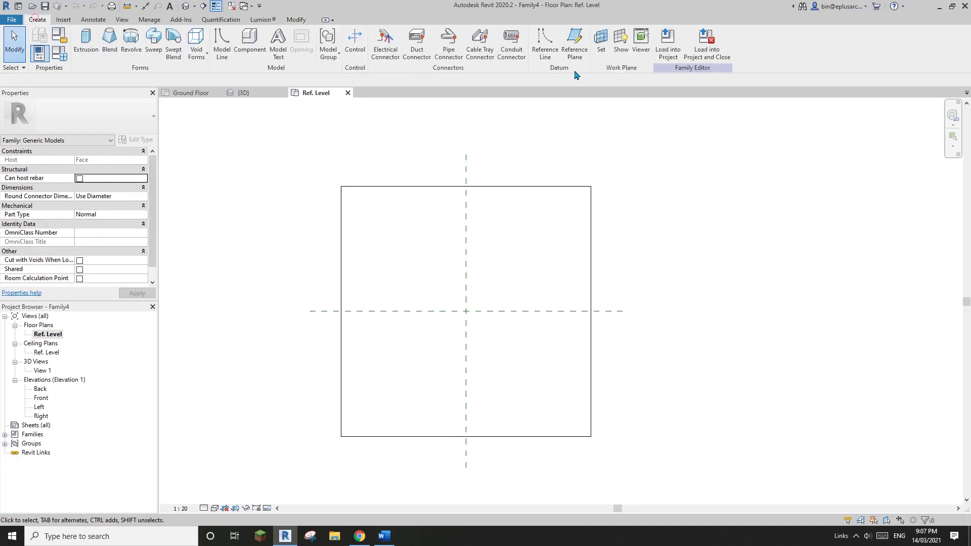
left_click(545, 46)
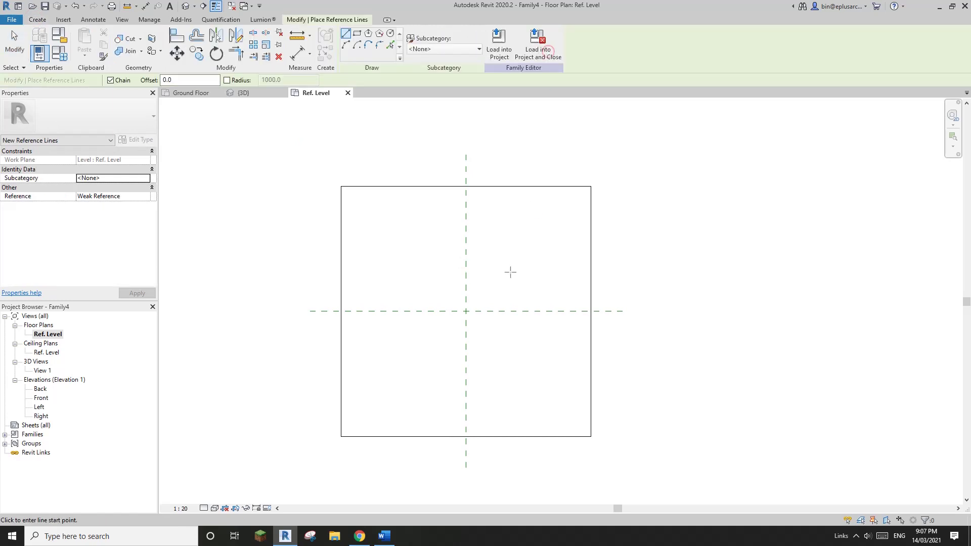
left_click(510, 272)
left_click(424, 274)
left_click(511, 378)
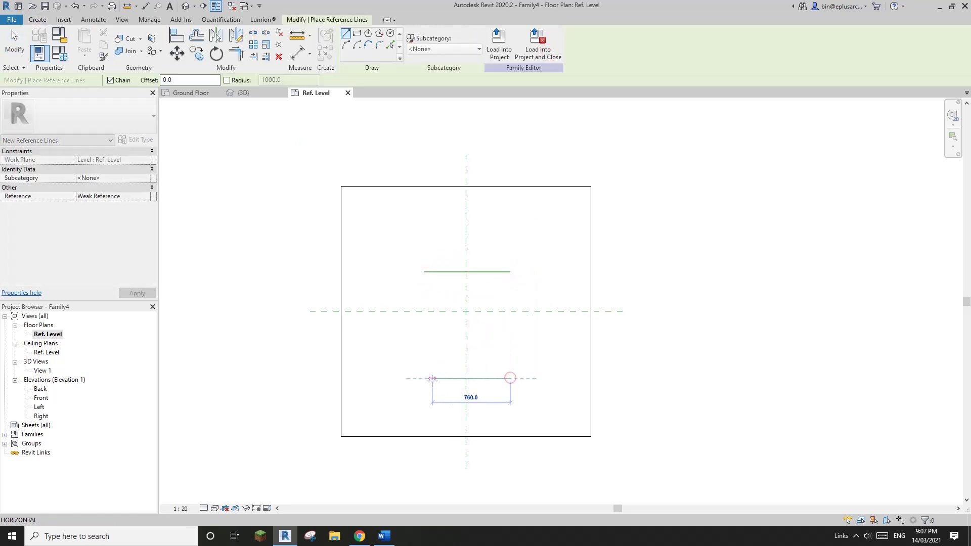
left_click(430, 381)
key("Escape")
Add an aligned dimension between the two horizontal reference lines
key("d")
key("i")
left_click(493, 378)
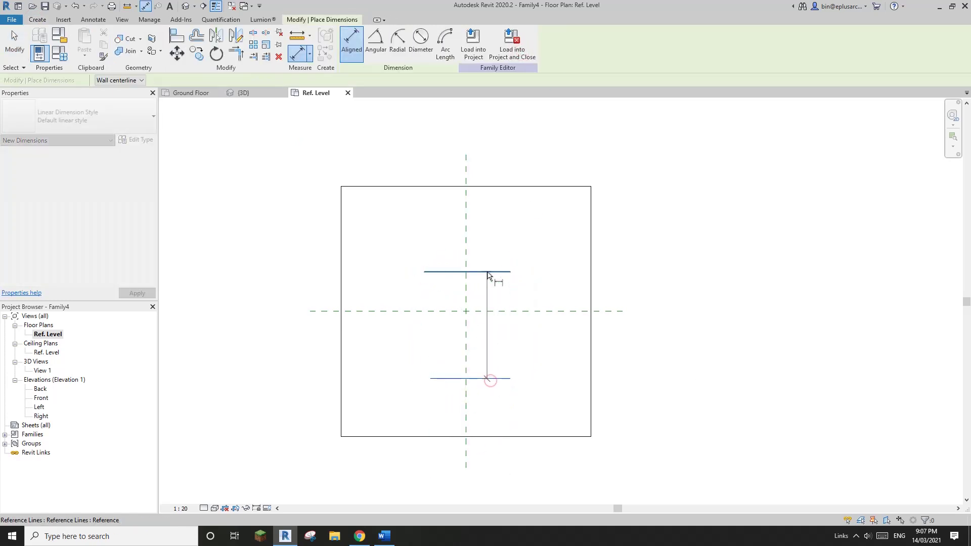
left_click(492, 274)
left_click(533, 323)
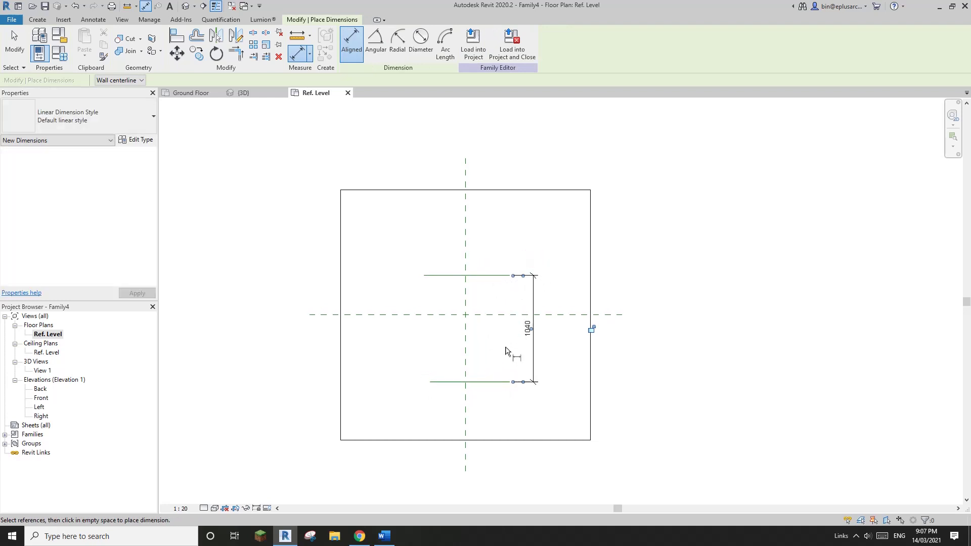
key("Escape")
Label the dimension between the reference lines with a new instance parameter named L
left_click(534, 300)
middle_click_drag(542, 300, 555, 300)
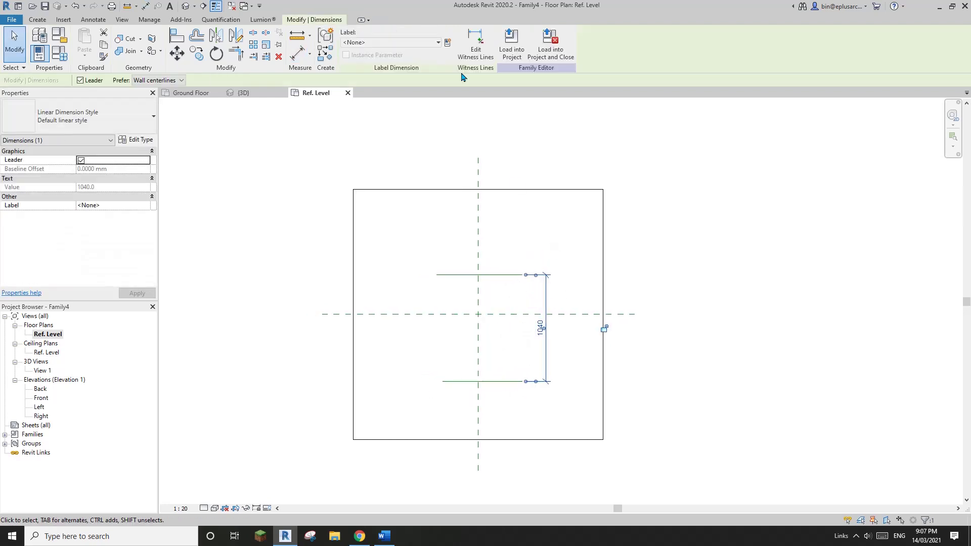
left_click(447, 42)
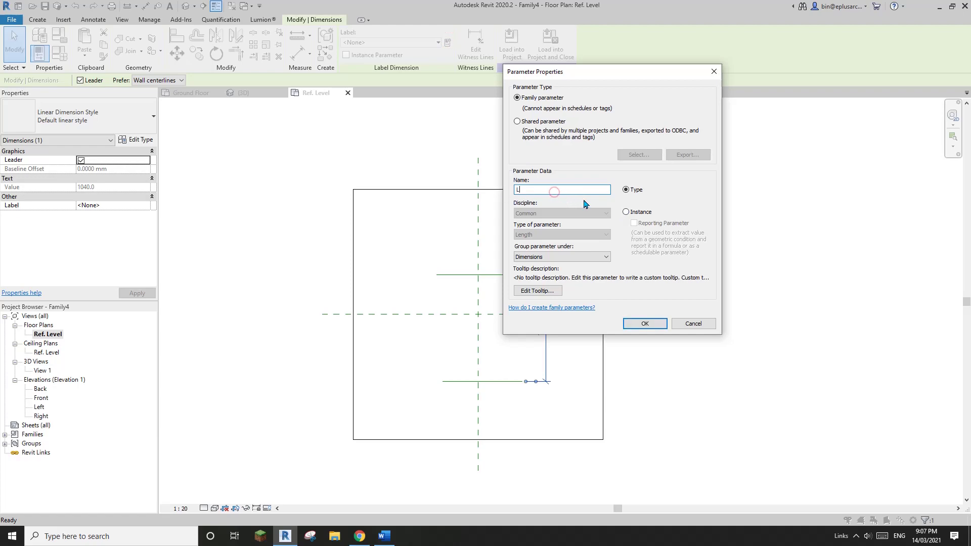
left_click(627, 212)
left_click(645, 323)
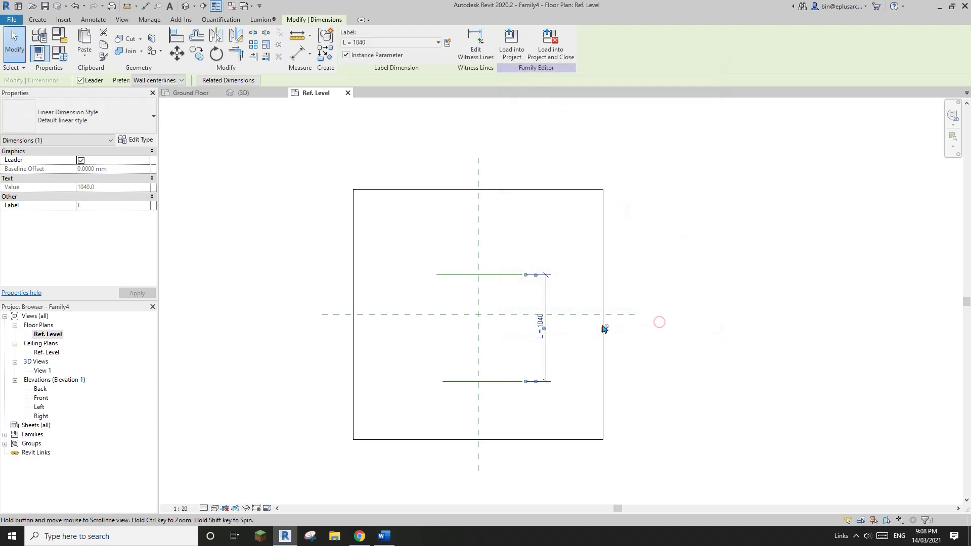
left_click(581, 335)
scroll(529, 287, "up", 1)
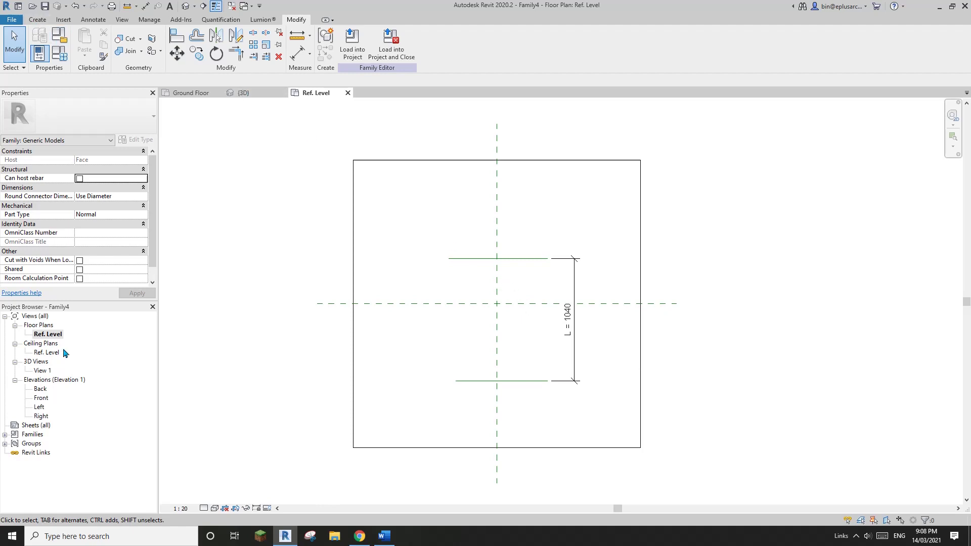
In the Front elevation, draw a horizontal reference plane about 143 mm below Ref. Level and a vertical one about 139 mm left of centre
double_click(41, 398)
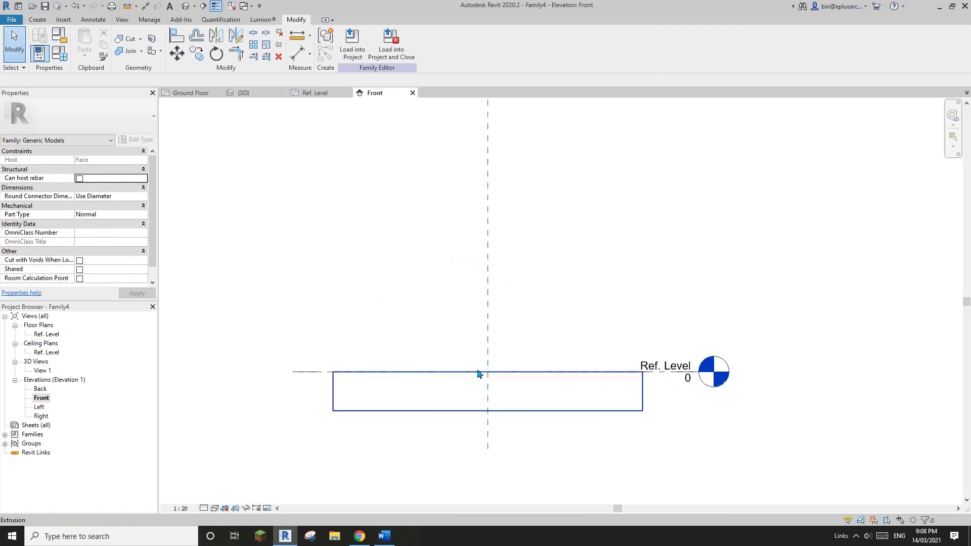
scroll(478, 374, "up", 2)
key("r")
key("p")
left_click(537, 378)
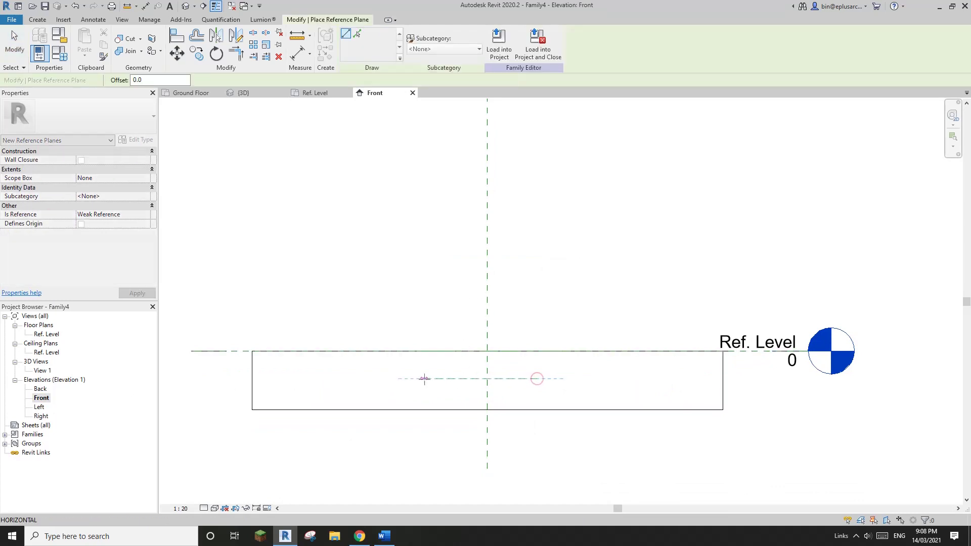
left_click(419, 378)
left_click(461, 390)
left_click(461, 330)
key("Escape")
key("Escape")
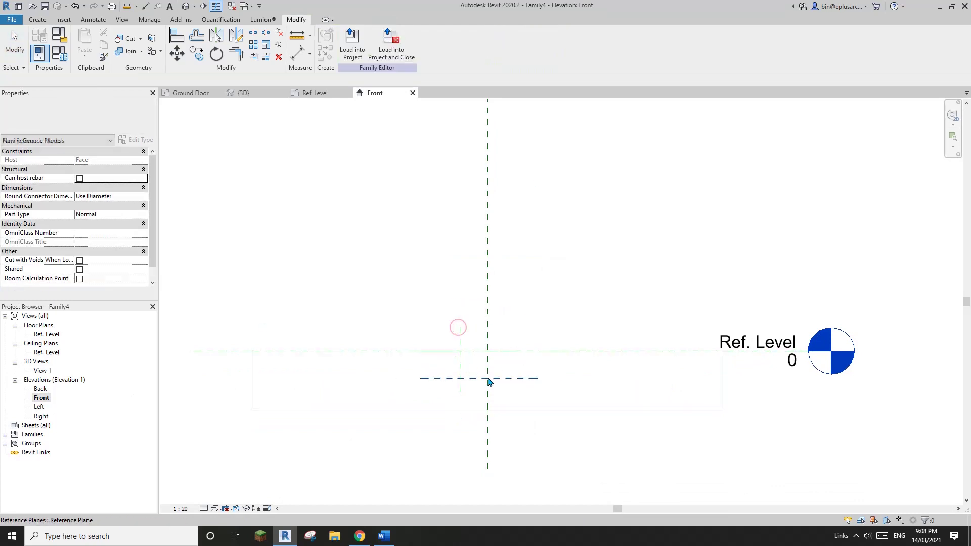
Dimension the horizontal reference plane from Ref. Level and the vertical one from the Center (Left/Right) plane
scroll(489, 382, "up", 1)
key("d")
key("i")
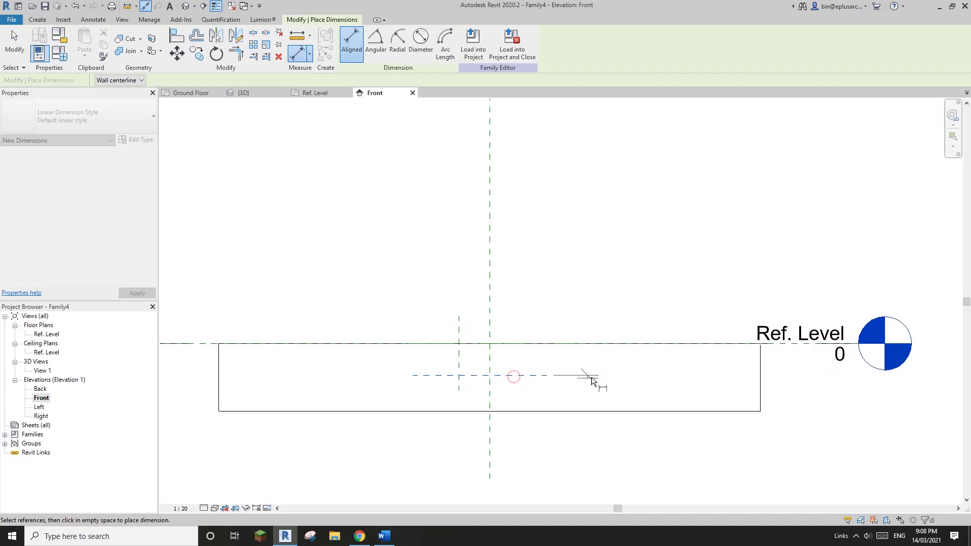
left_click(591, 377)
left_click(799, 349)
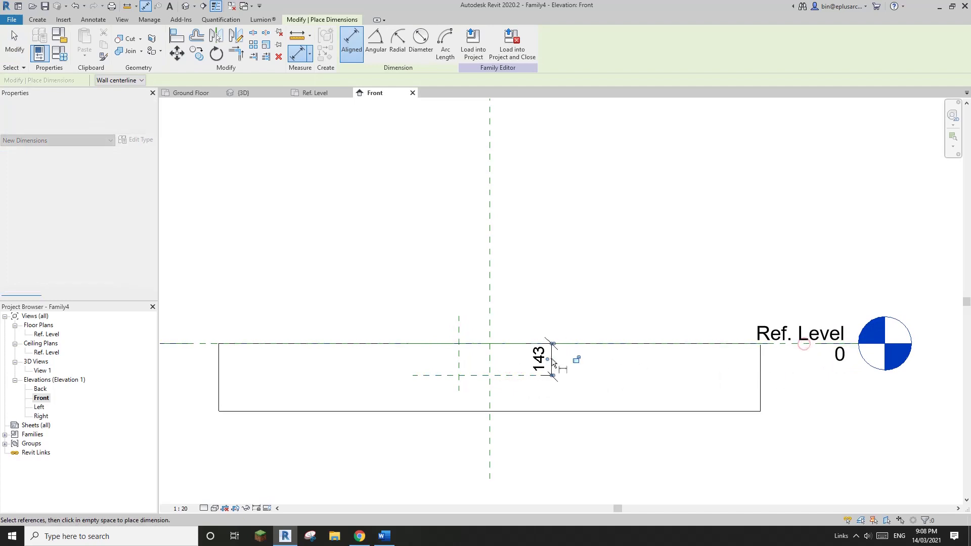
left_click(552, 358)
left_click(458, 325)
left_click(487, 314)
left_click(490, 275)
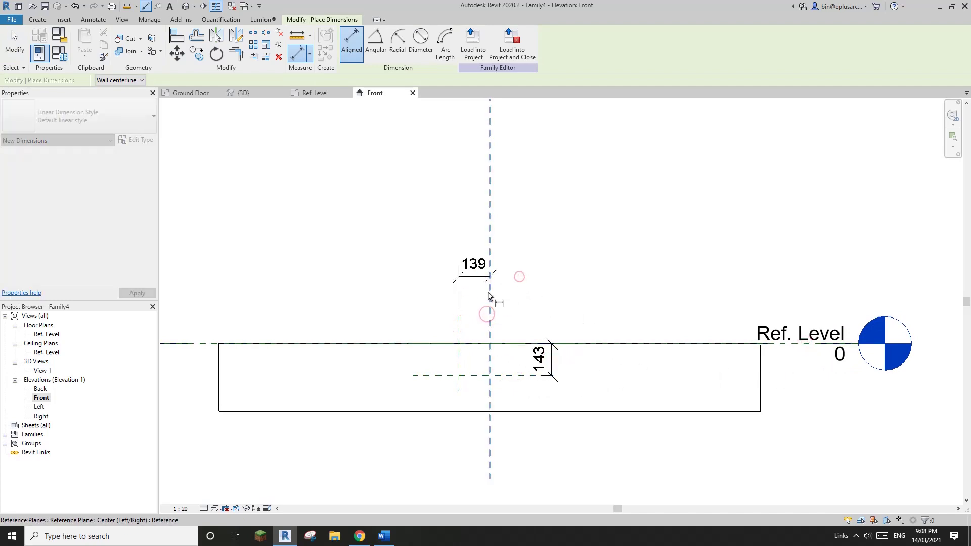
key("Escape")
key("Escape")
Label both reference plane dimensions in the Front elevation with one new instance parameter named W
left_click(540, 357, "ctrl")
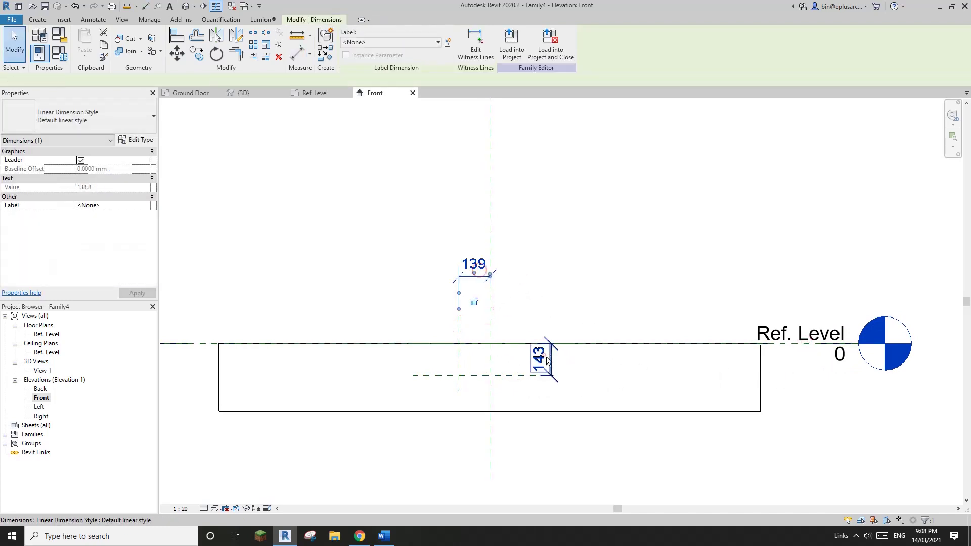
left_click(448, 44)
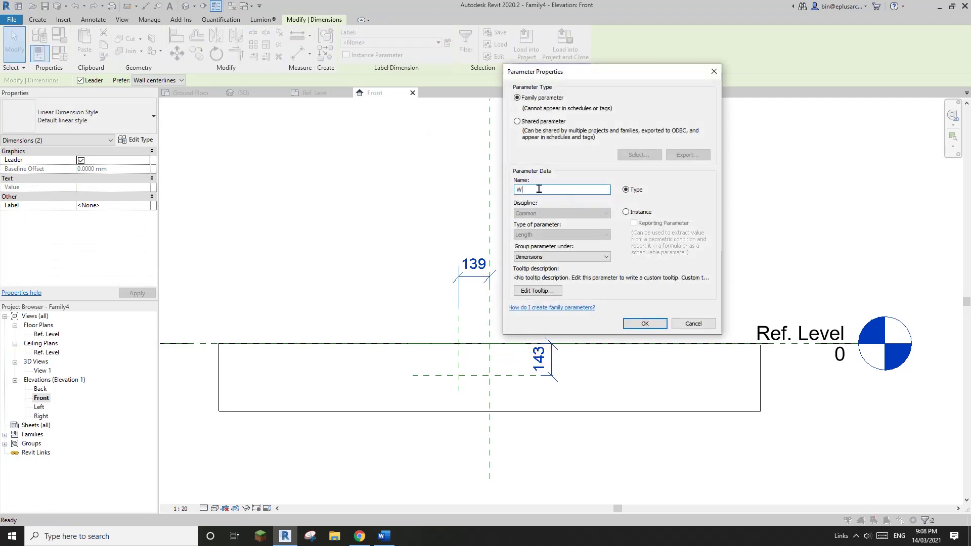
left_click(627, 212)
left_click(651, 324)
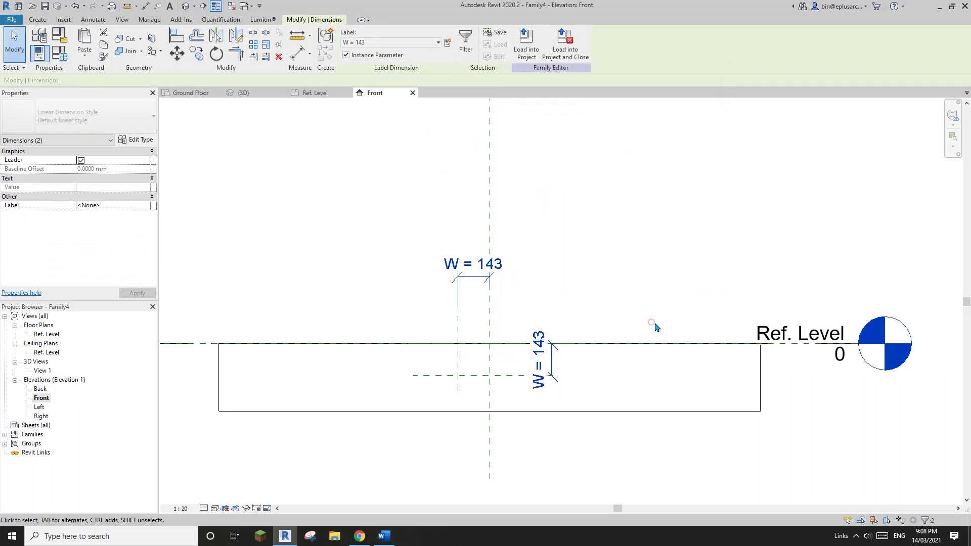
middle_click_drag(554, 265, 585, 260)
key("Escape")
scroll(550, 266, "up", 1)
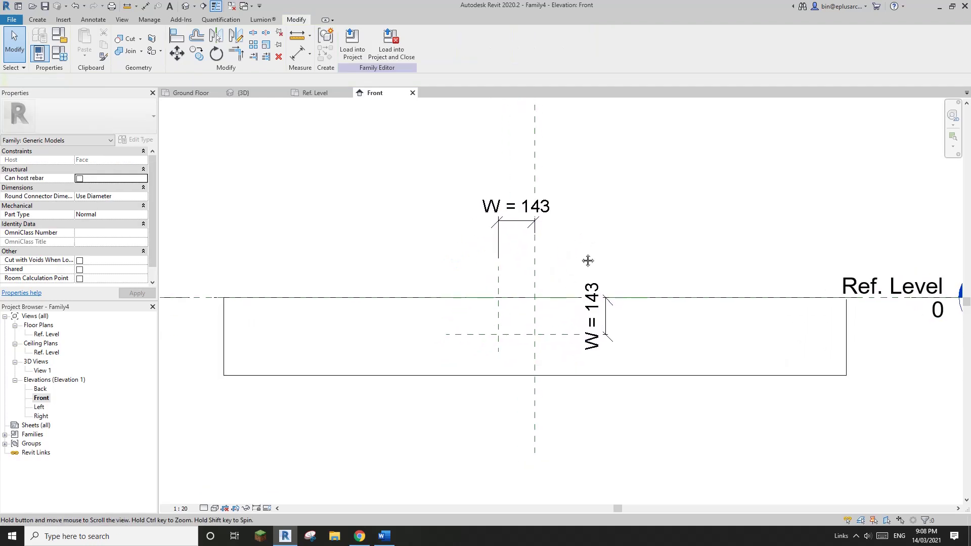
left_click(35, 20)
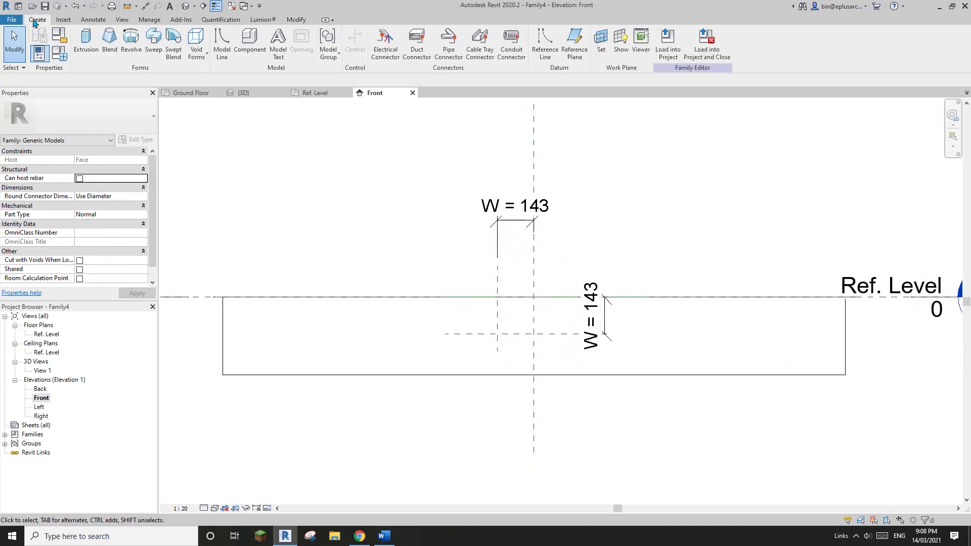
Draw a diagonal reference line from the Center (Left/Right) and lower reference plane intersection to where the offset vertical plane meets Ref. Level
left_click(545, 43)
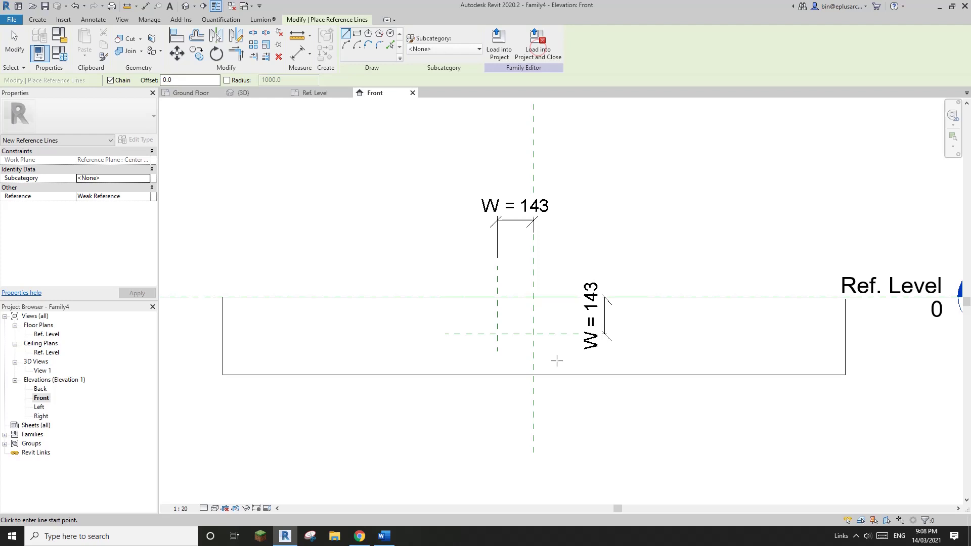
scroll(557, 360, "up", 2)
left_click(517, 314)
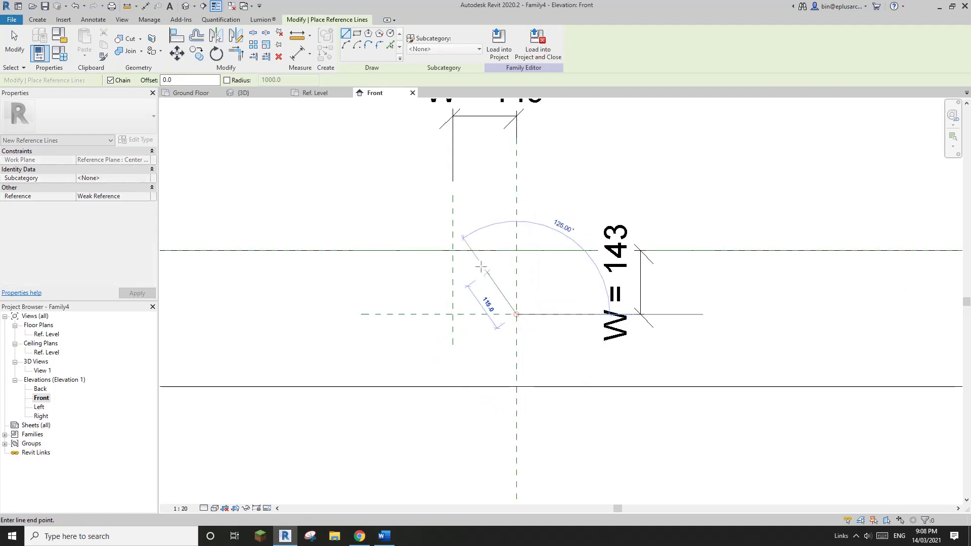
left_click(453, 252)
key("Escape")
key("Escape")
scroll(490, 338, "down", 2)
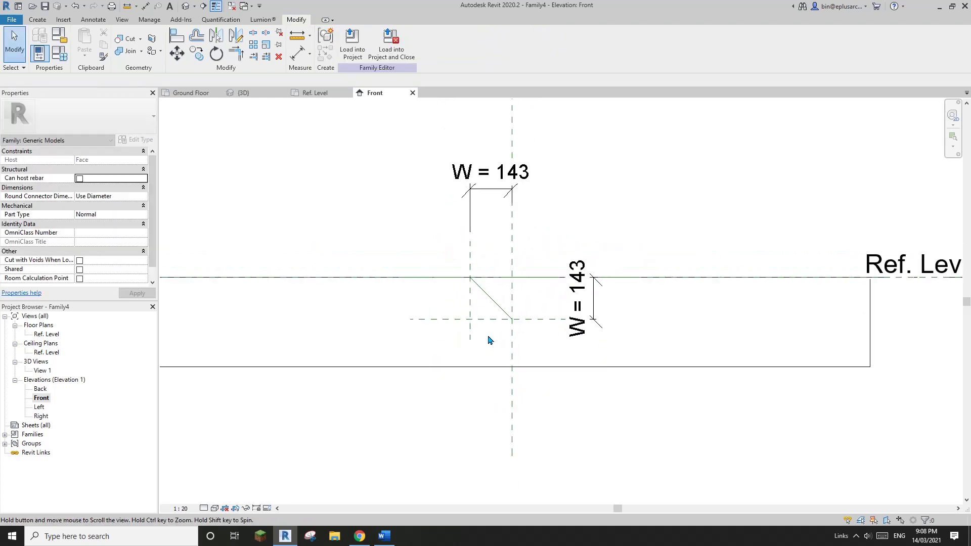
Shift the offset vertical reference plane towards the centre plane to set W to 140 mm
left_click(472, 343)
left_click_drag(454, 341, 475, 343)
key("Escape")
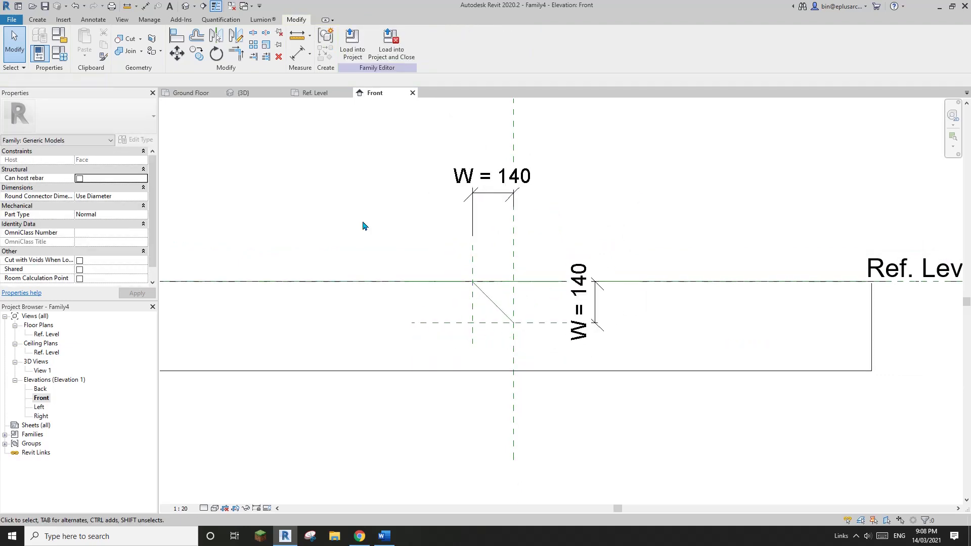
Start a void extrusion sketch with locked lines picked from the diagonal reference line, the vertical centre plane and the reference plane at Ref. Level
left_click(46, 22)
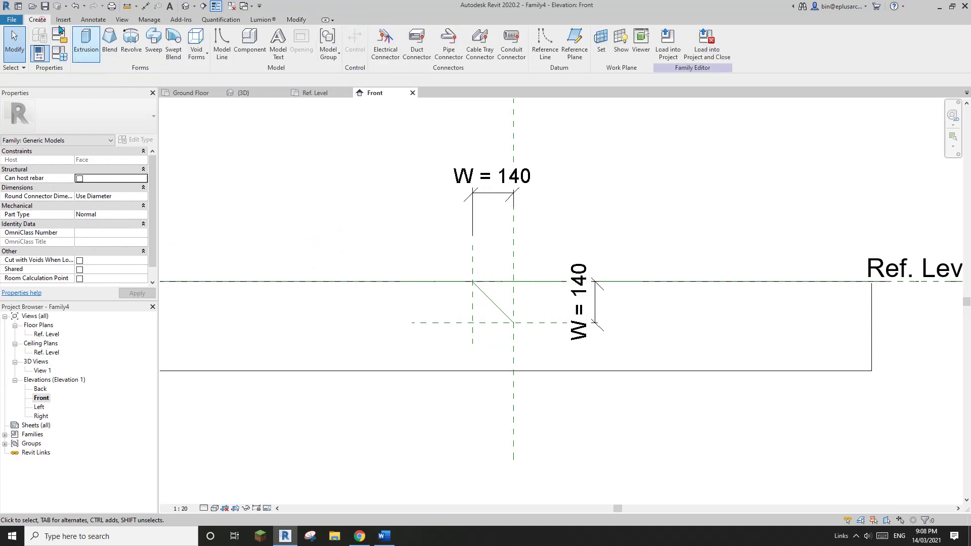
left_click(196, 45)
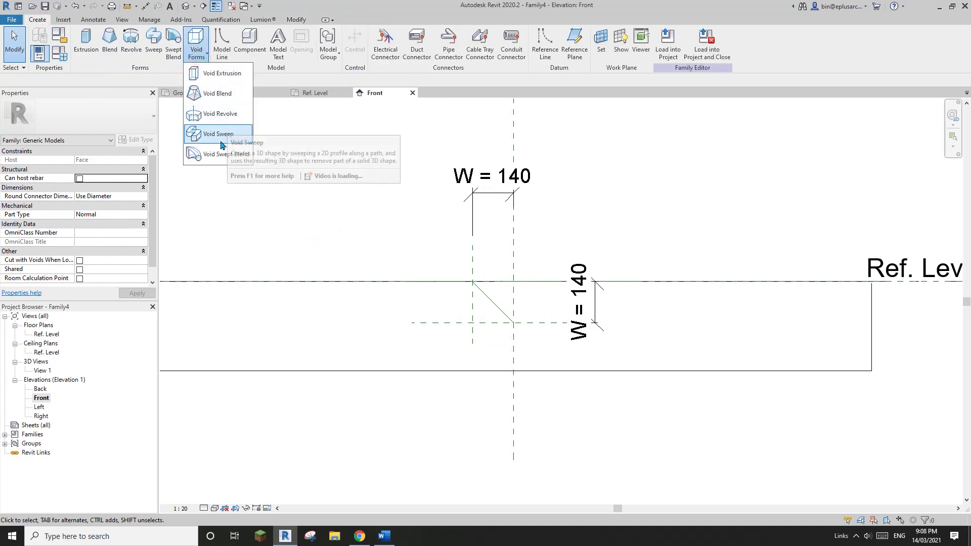
left_click(221, 74)
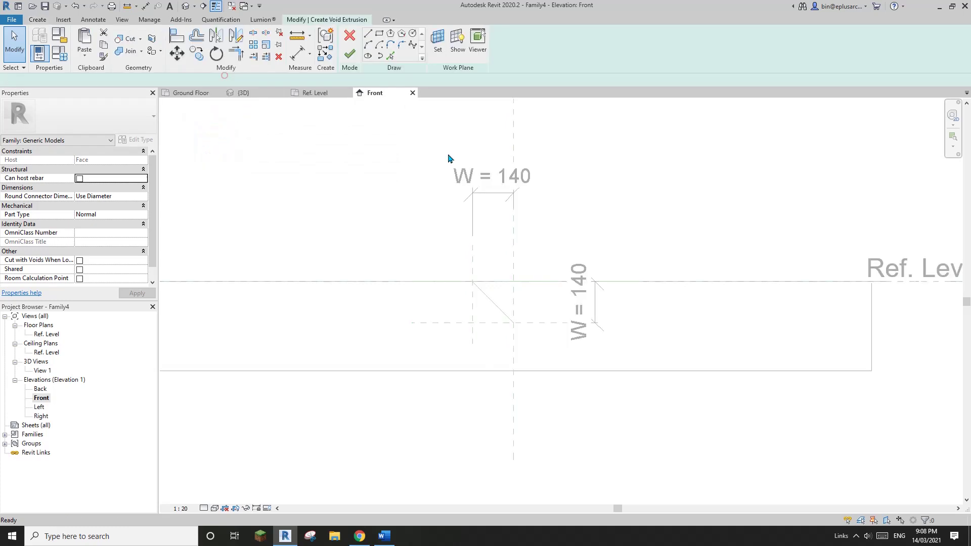
left_click(392, 56)
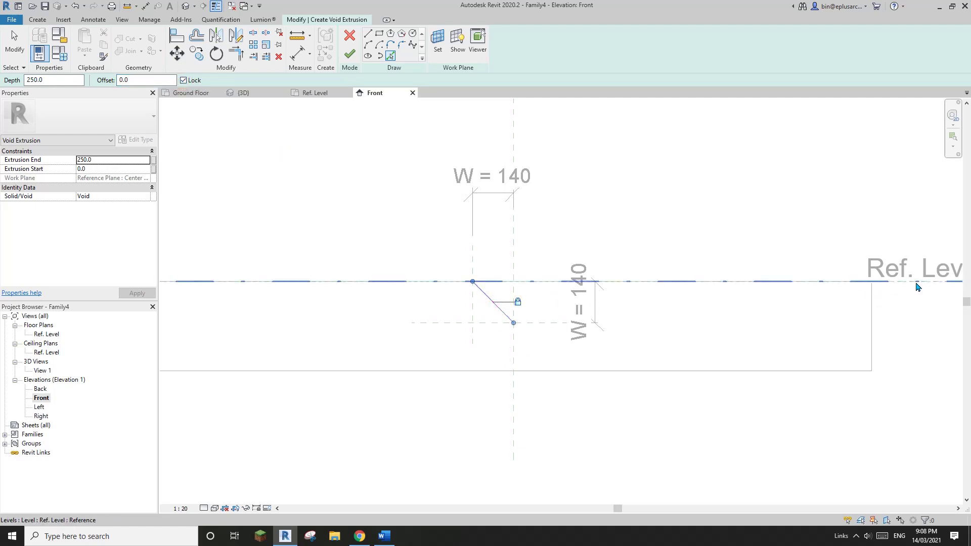
left_click(513, 429)
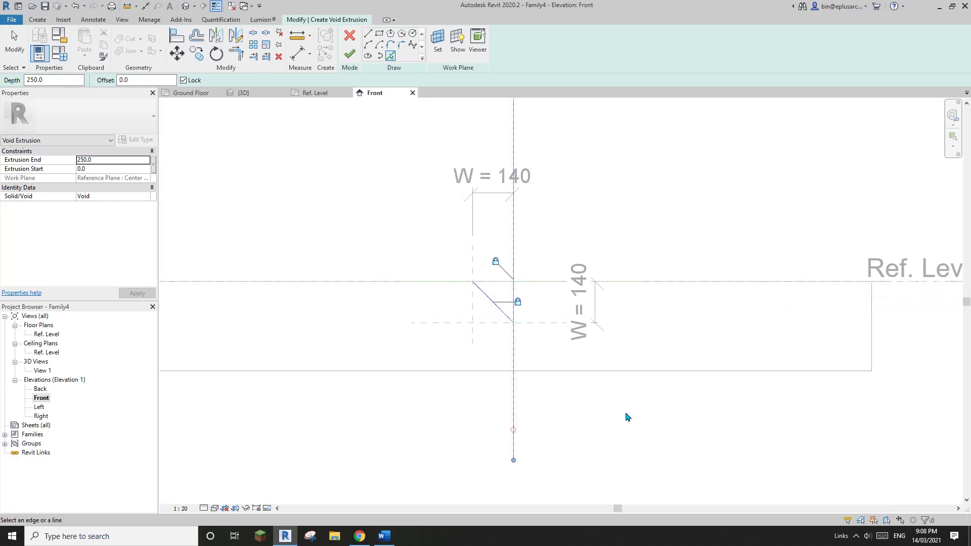
middle_click_drag(889, 318, 742, 303)
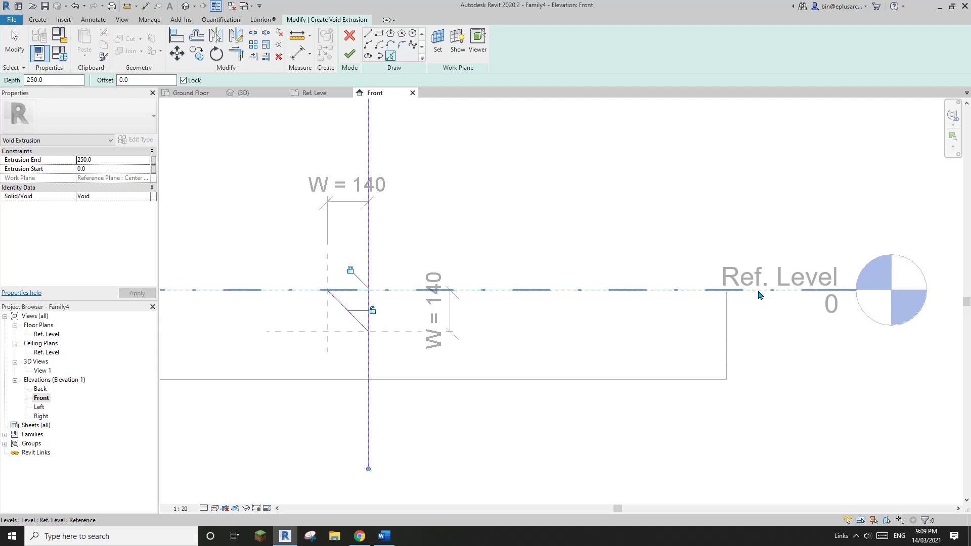
key("Tab")
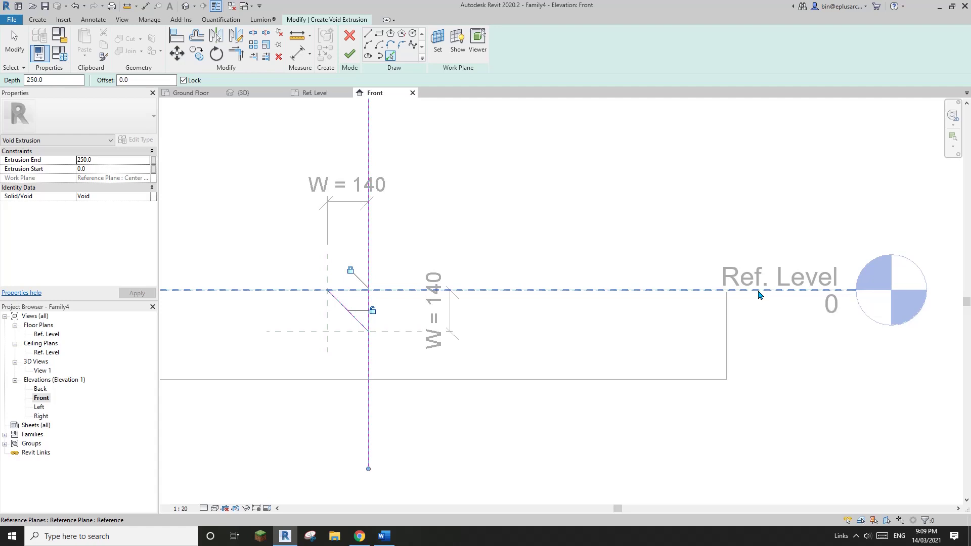
left_click(758, 295)
scroll(580, 336, "down", 2)
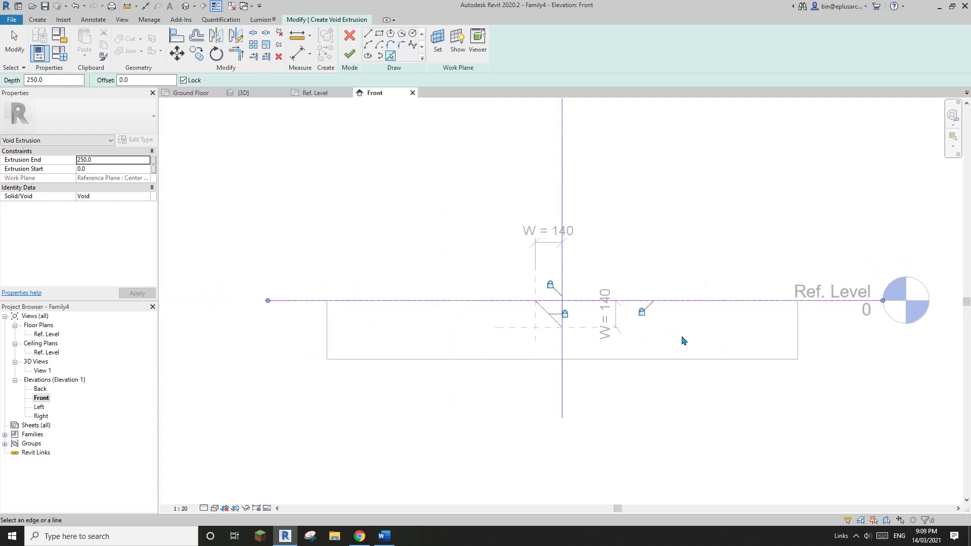
scroll(559, 320, "up", 2)
key("Escape")
scroll(563, 315, "up", 1)
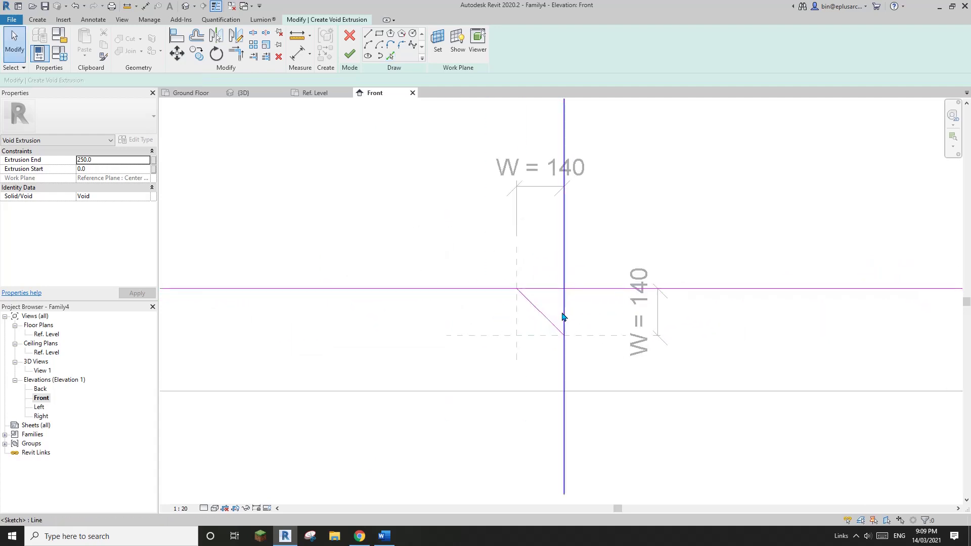
Trim the sketch lines to corners so they form a closed triangle, and finish the void extrusion
key("t")
key("r")
left_click(557, 289)
left_click(524, 299)
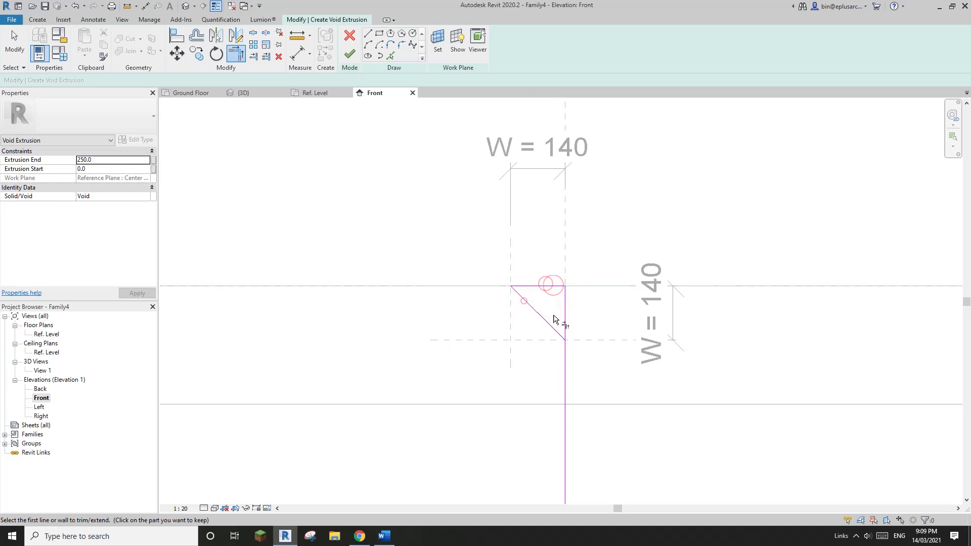
left_click(565, 318)
left_click(552, 325)
scroll(573, 323, "down", 2)
middle_click_drag(628, 337, 583, 331)
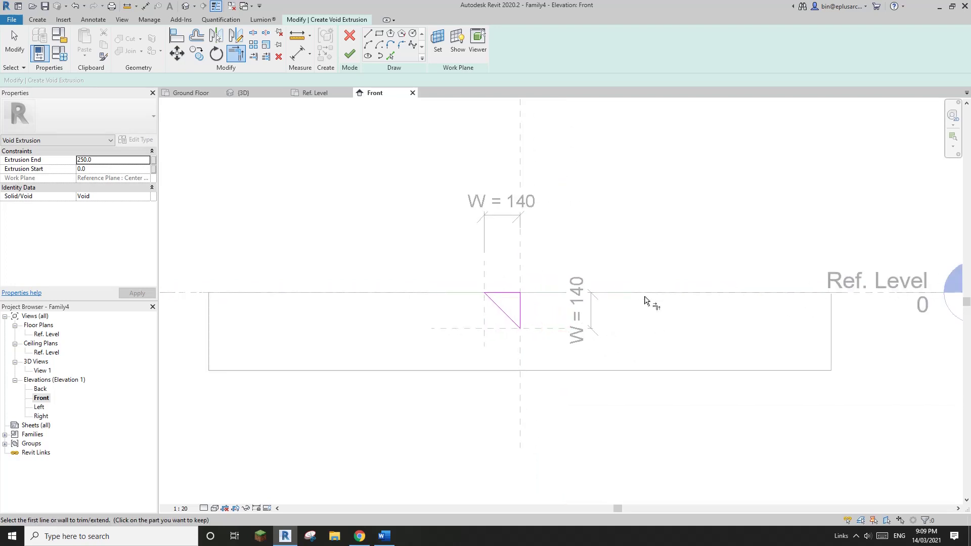
scroll(748, 295, "down", 2)
key("Escape")
middle_click_drag(638, 301, 578, 293)
scroll(570, 304, "up", 2)
middle_click_drag(685, 321, 664, 306)
middle_click_drag(750, 303, 743, 308)
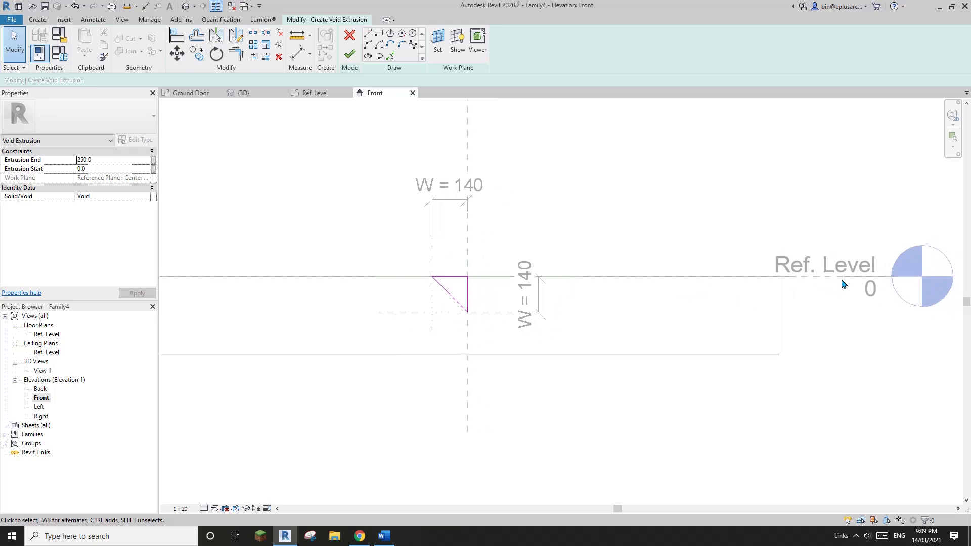
scroll(624, 289, "down", 2)
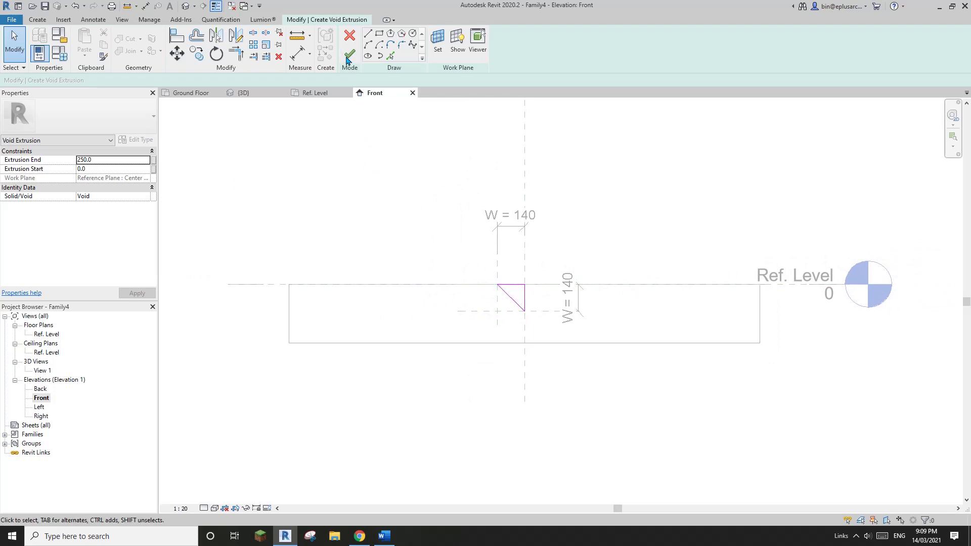
left_click(350, 53)
In the Ref. Level plan, stretch both ends of the void to the two horizontal reference lines and lock them there
double_click(47, 333)
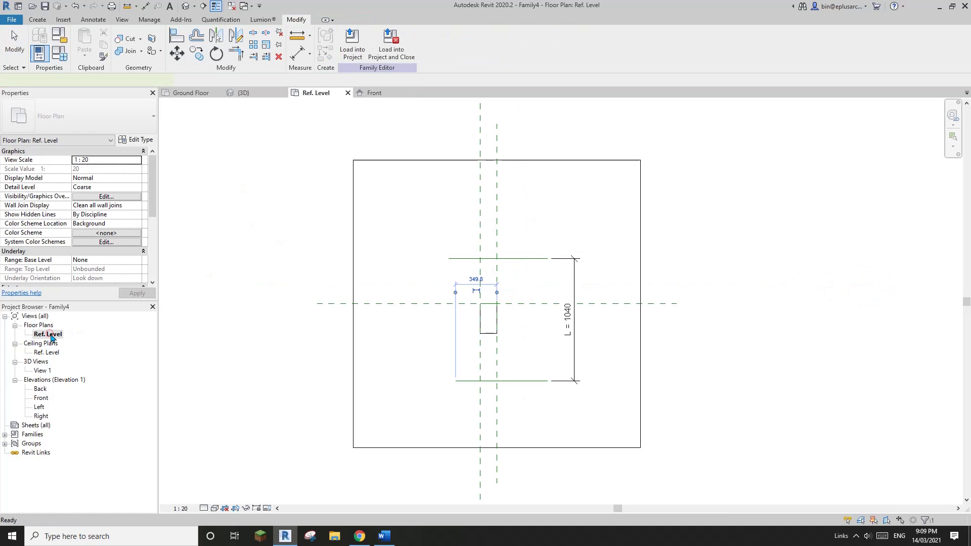
scroll(509, 317, "up", 2)
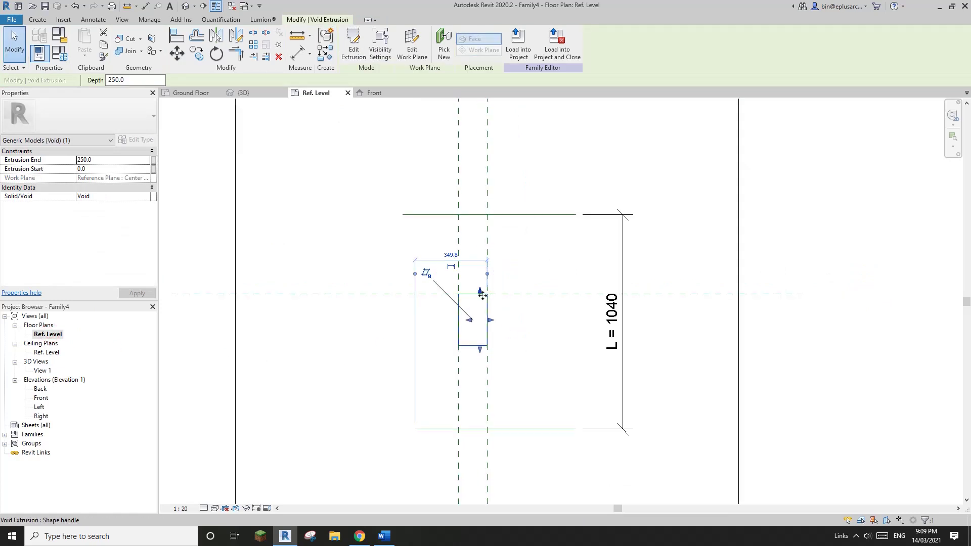
left_click_drag(480, 293, 511, 217)
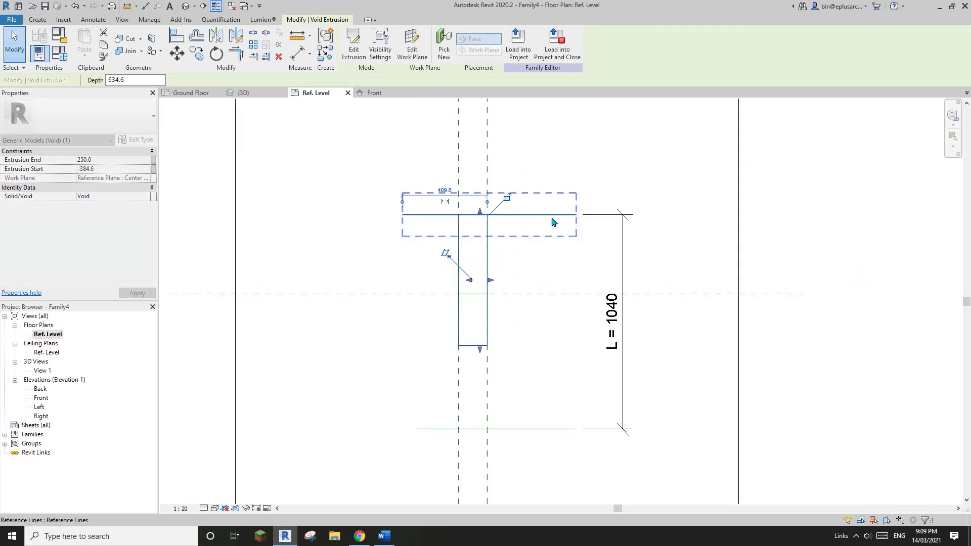
left_click_drag(480, 349, 483, 434)
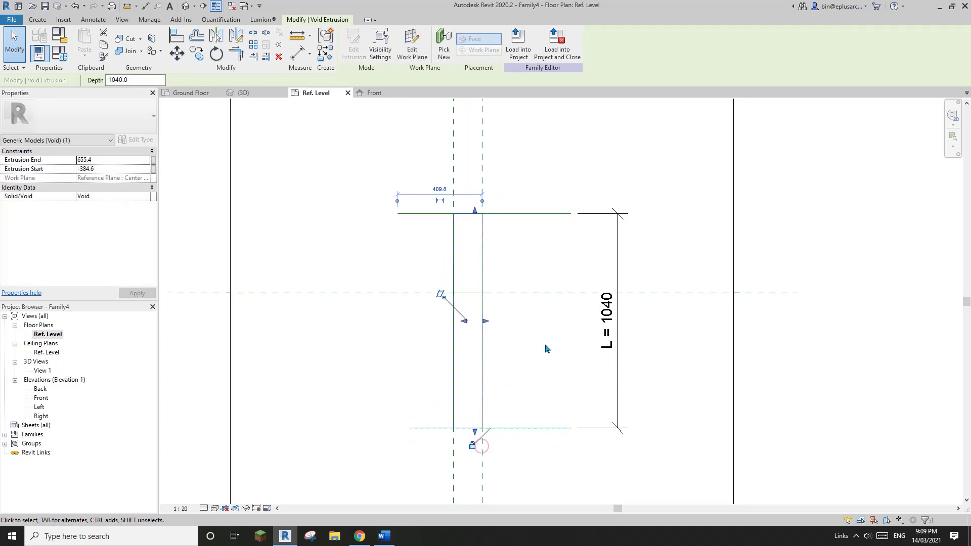
In the 3D view, cut the host block with the triangular void extrusion and inspect the void from several angles
left_click(186, 6)
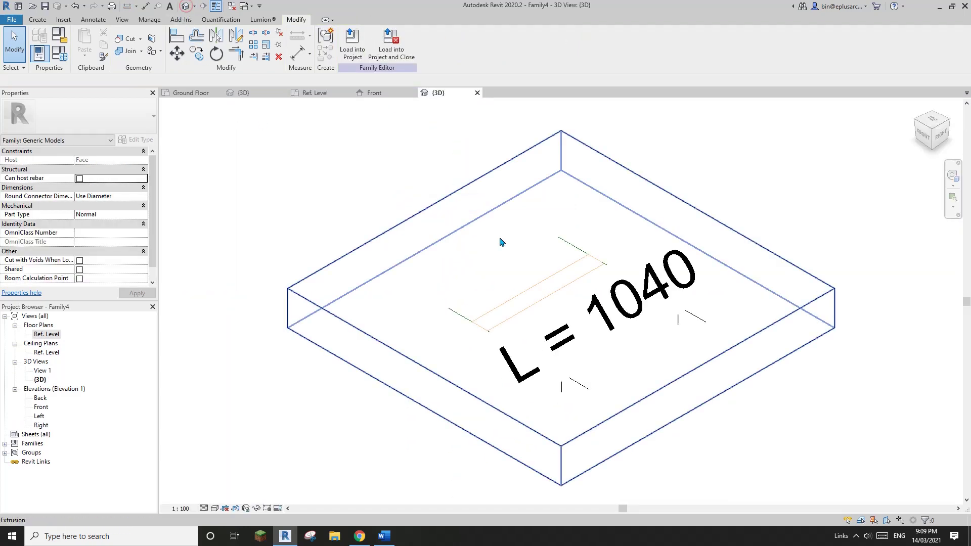
middle_click_drag(503, 242, 520, 297, "shift")
left_click(510, 269)
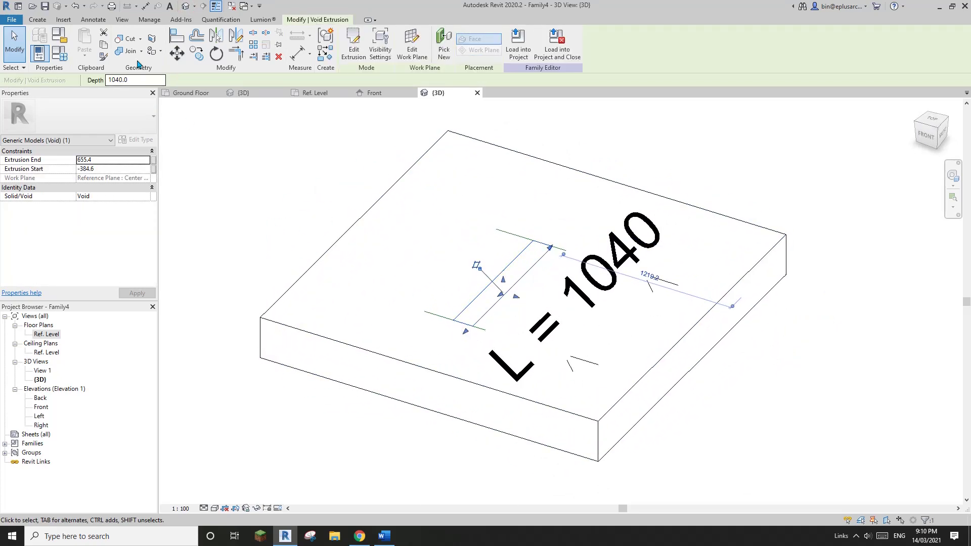
left_click(132, 40)
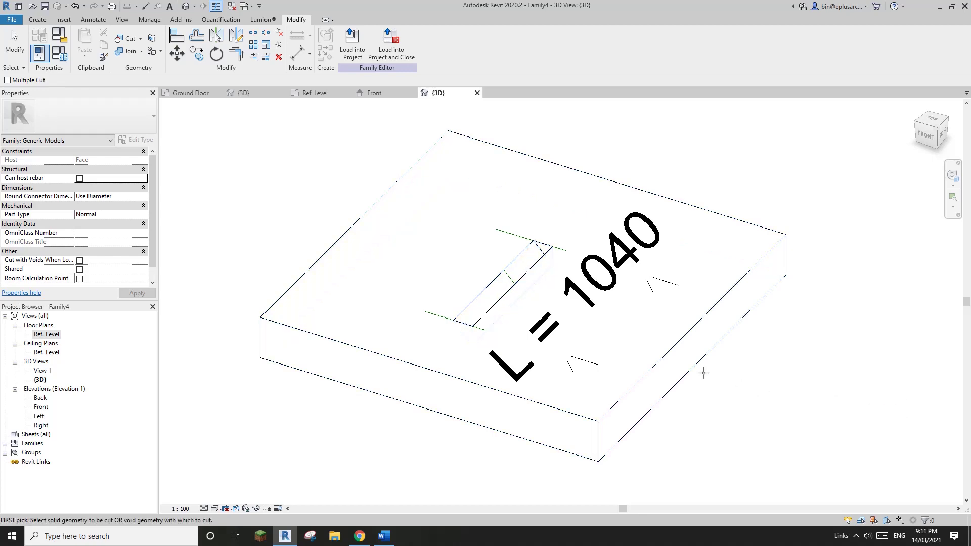
middle_click_drag(606, 354, 488, 319, "shift")
middle_click_drag(516, 248, 564, 244, "shift")
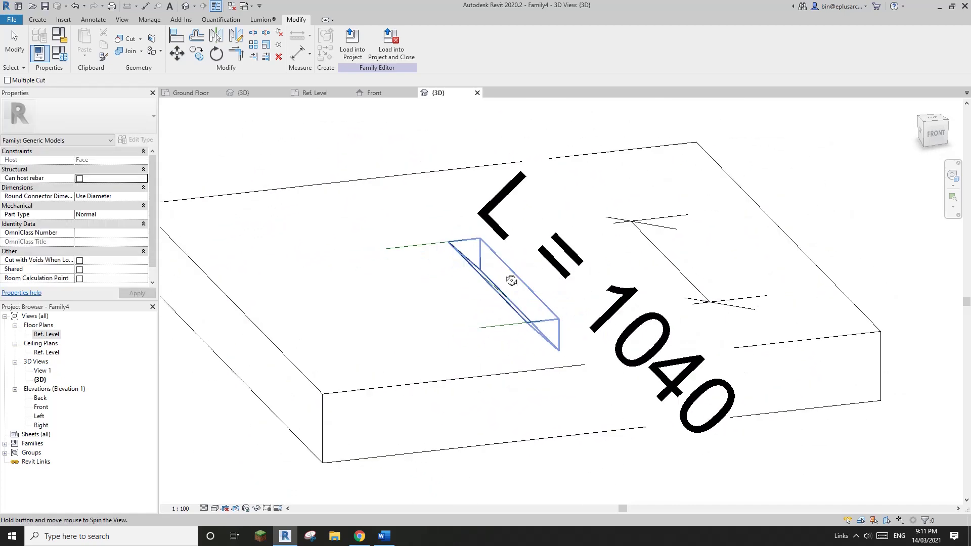
middle_click_drag(511, 280, 465, 305, "shift")
middle_click_drag(513, 286, 494, 332, "shift")
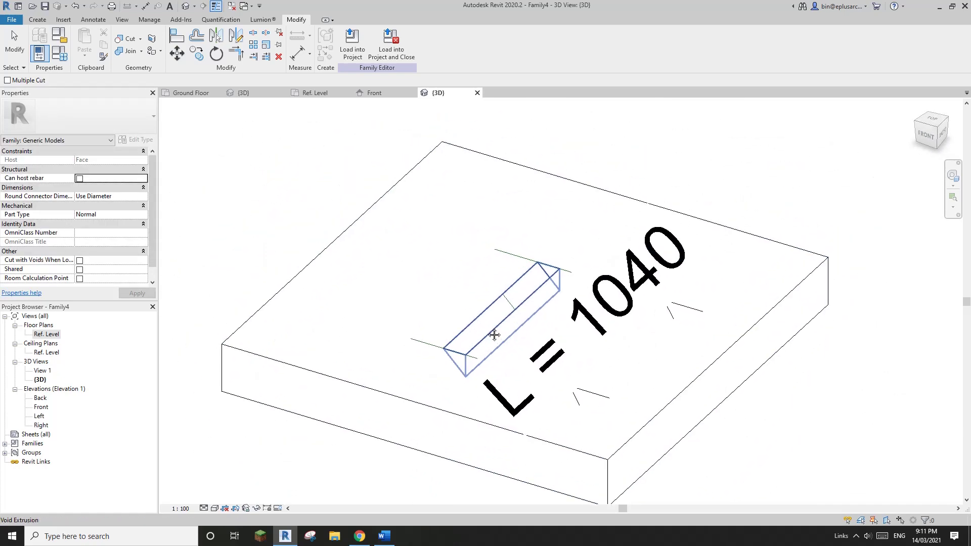
Load the chamfer family into the project and close the family
left_click(391, 44)
left_click(506, 268)
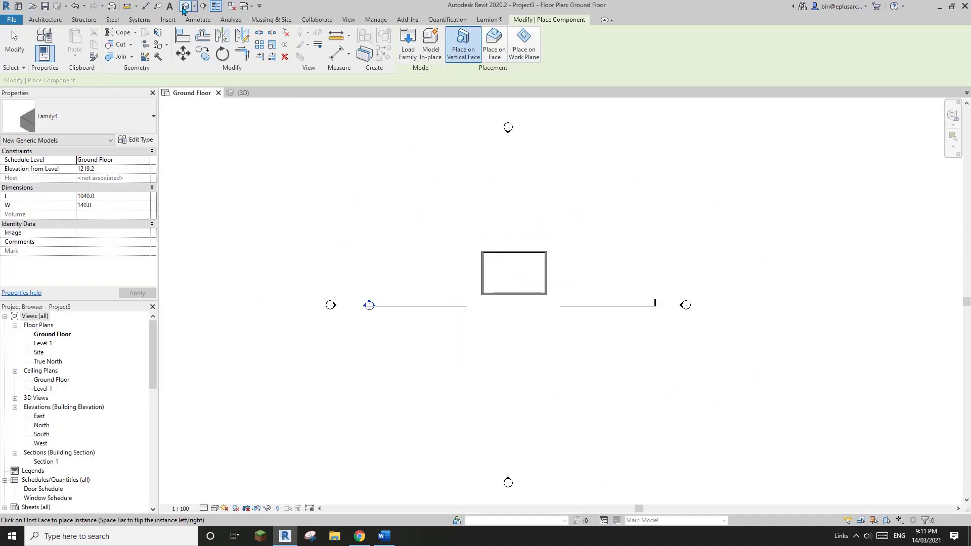
left_click(185, 6)
scroll(455, 243, "up", 5)
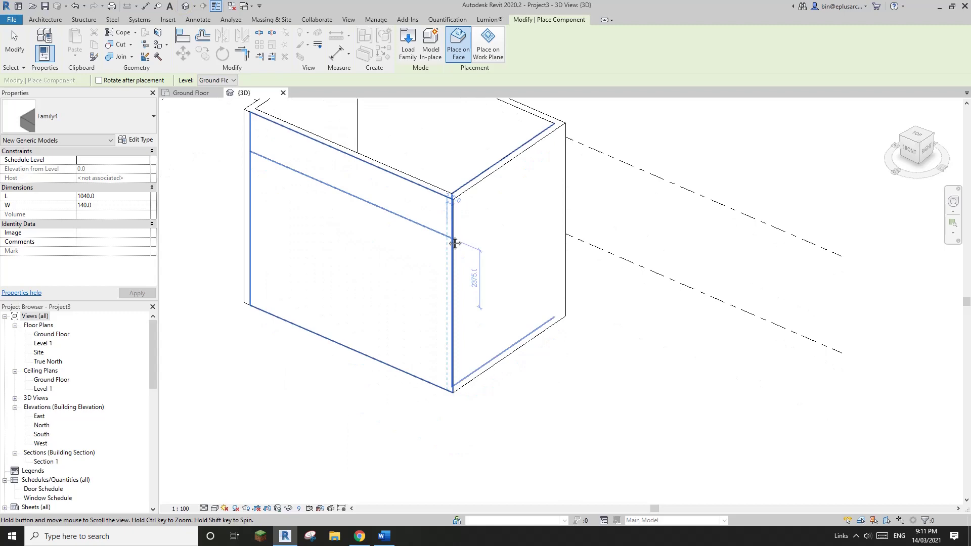
double_click(51, 335)
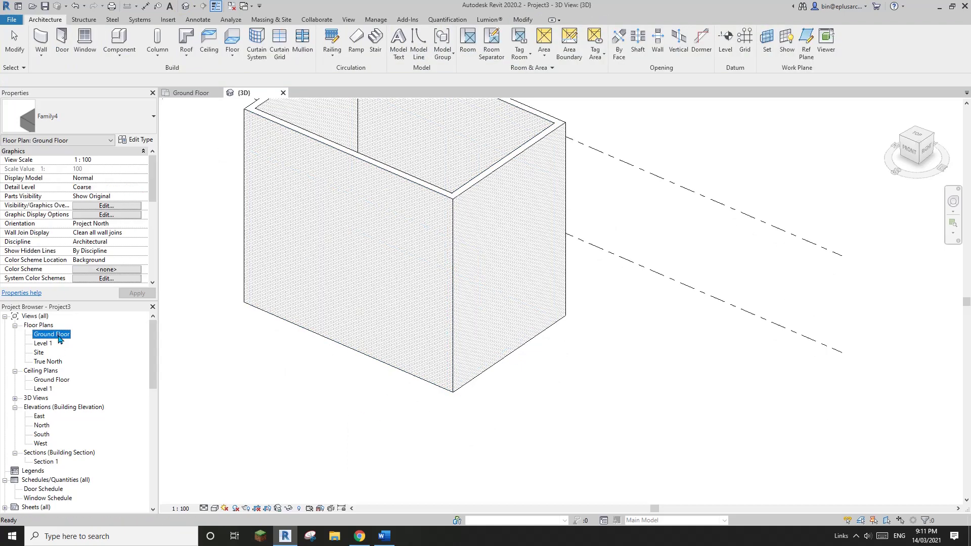
In the Ground Floor plan, place Family4 on the lower wall's outer vertical face, about 140 mm inward from the right wall's inner face
scroll(493, 312, "up", 2)
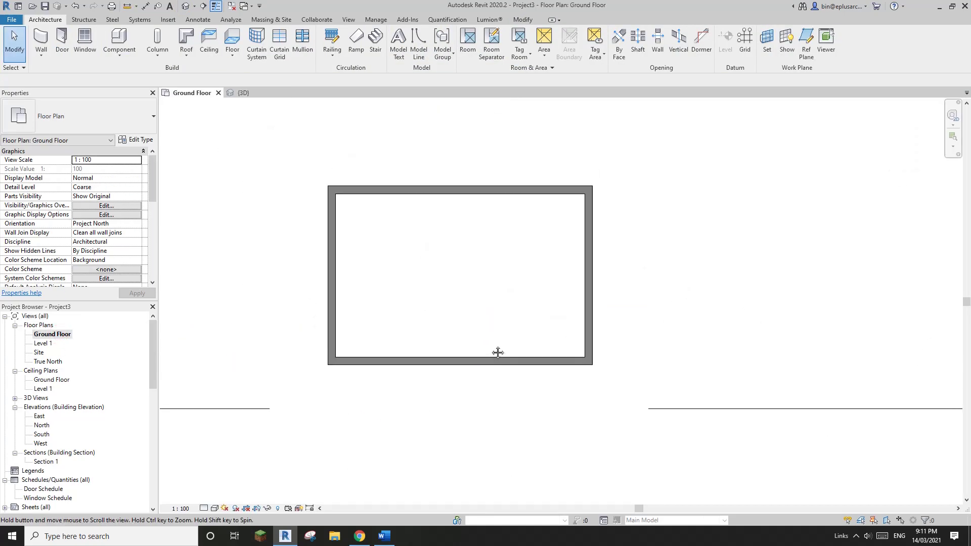
left_click(130, 51)
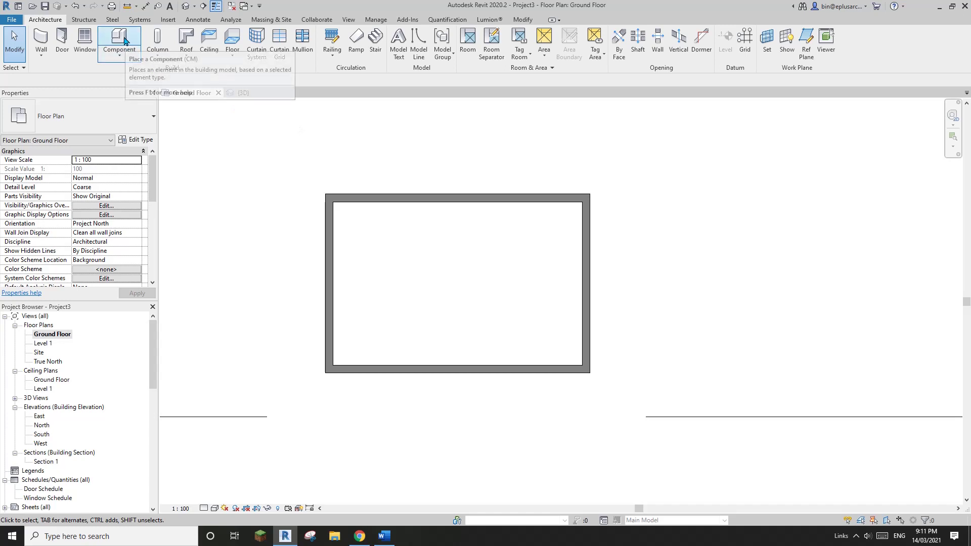
left_click(152, 69)
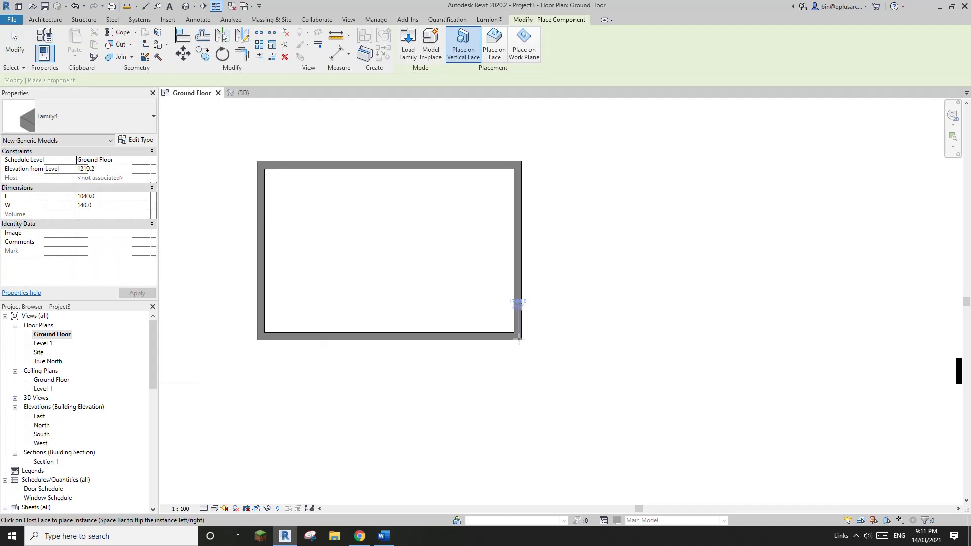
scroll(500, 339, "up", 3)
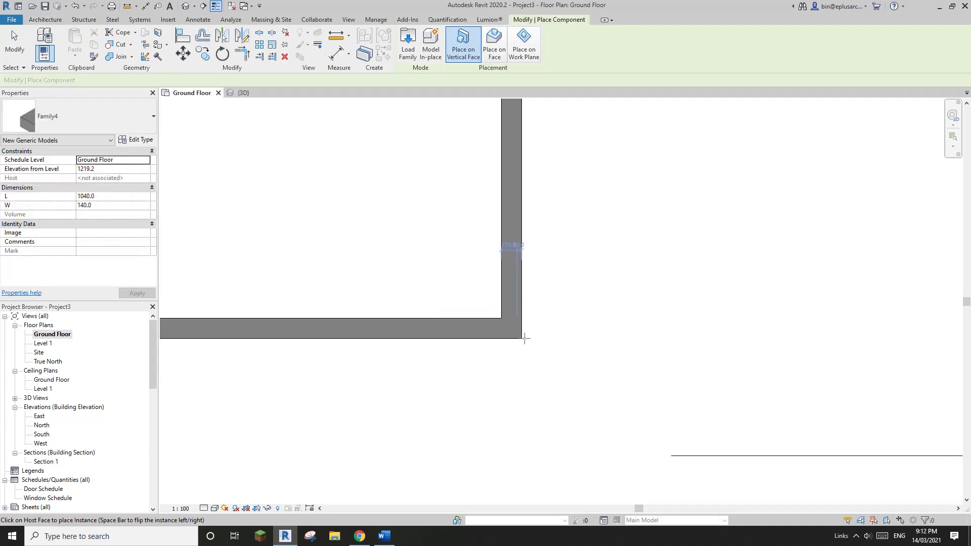
scroll(514, 337, "up", 1)
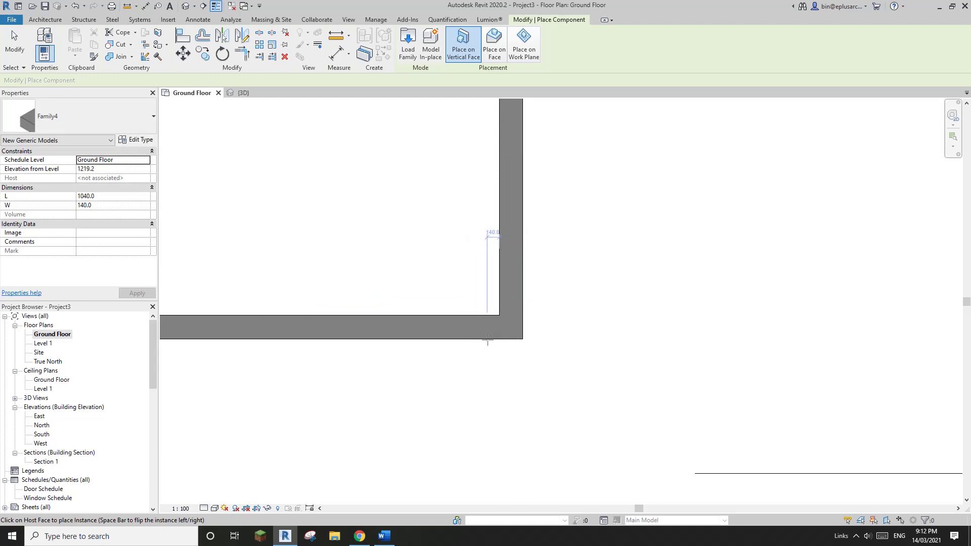
left_click(487, 340)
key("Escape")
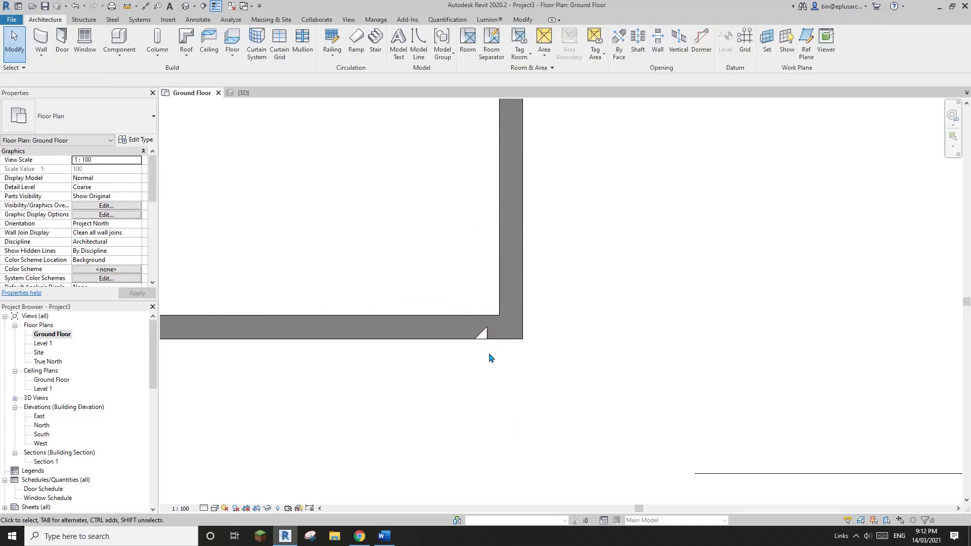
Move the chamfer void along the lower wall so that its corner sits on the outer corner of the two walls
left_click(486, 334)
scroll(488, 336, "up", 1)
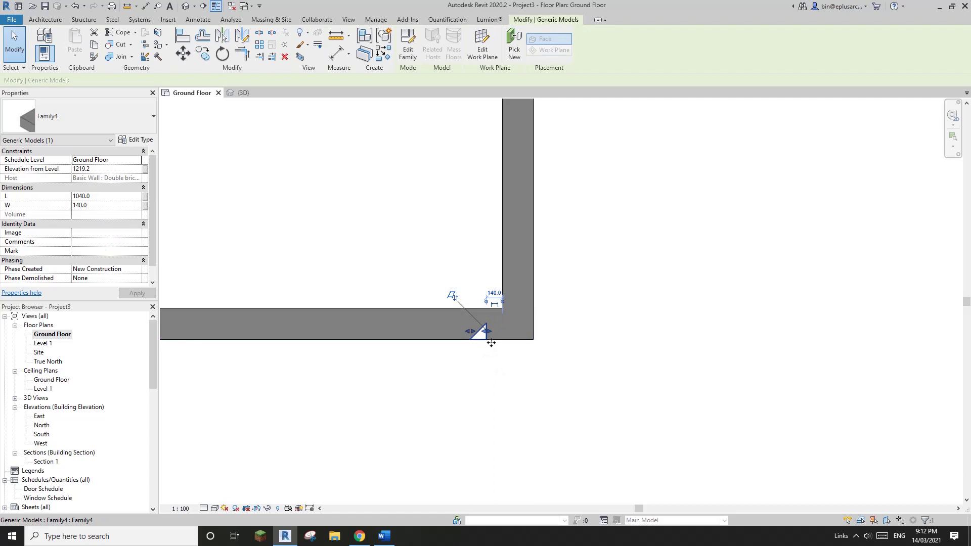
key("m")
key("v")
left_click(486, 342)
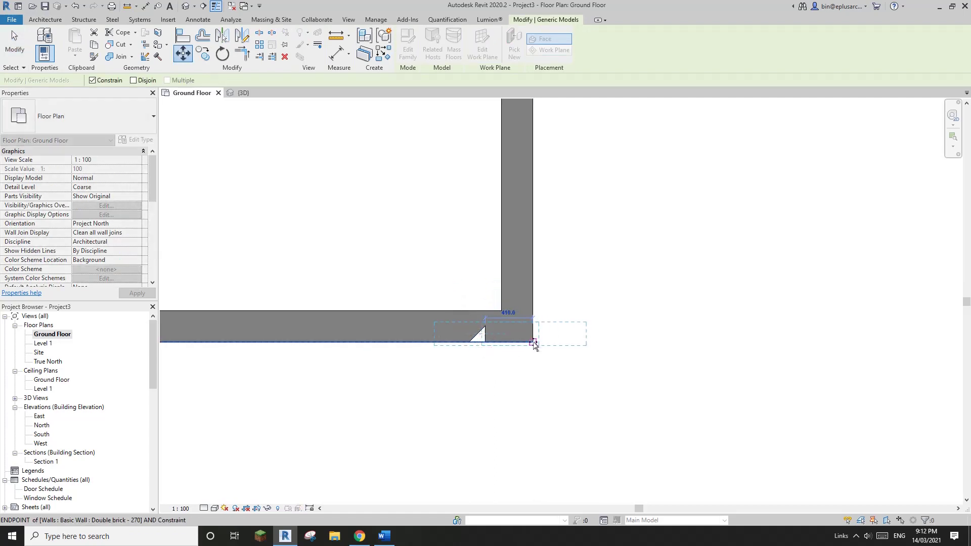
left_click(534, 345)
left_click(538, 360)
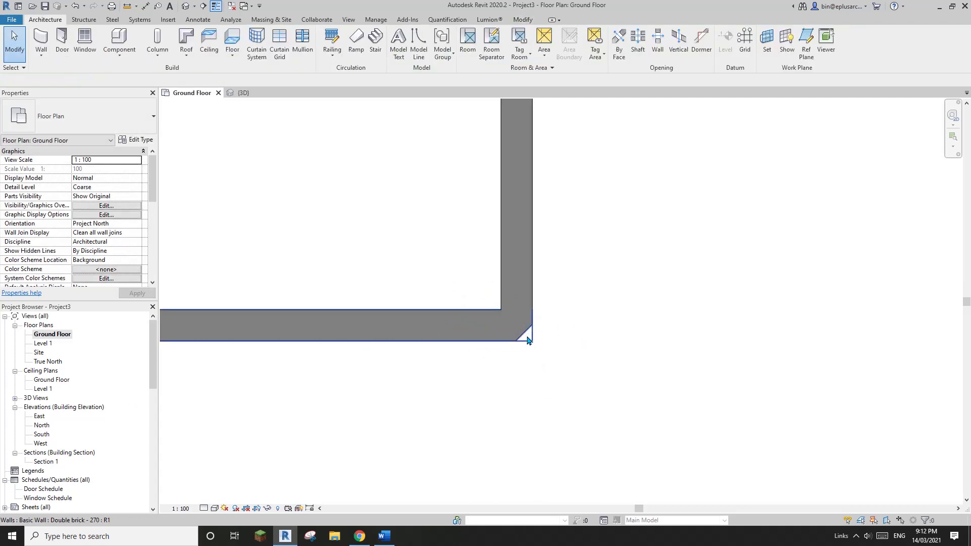
In the 3D view, stretch the void up to the wall top and down past the wall base, about 9146 mm long
scroll(527, 338, "down", 2)
left_click(189, 12)
scroll(456, 340, "up", 5)
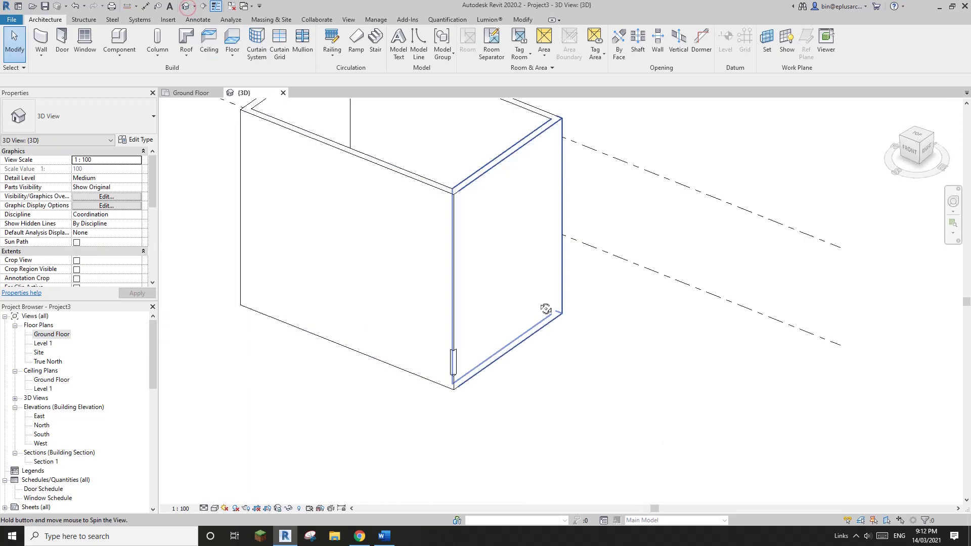
left_click(457, 340)
scroll(470, 349, "down", 4)
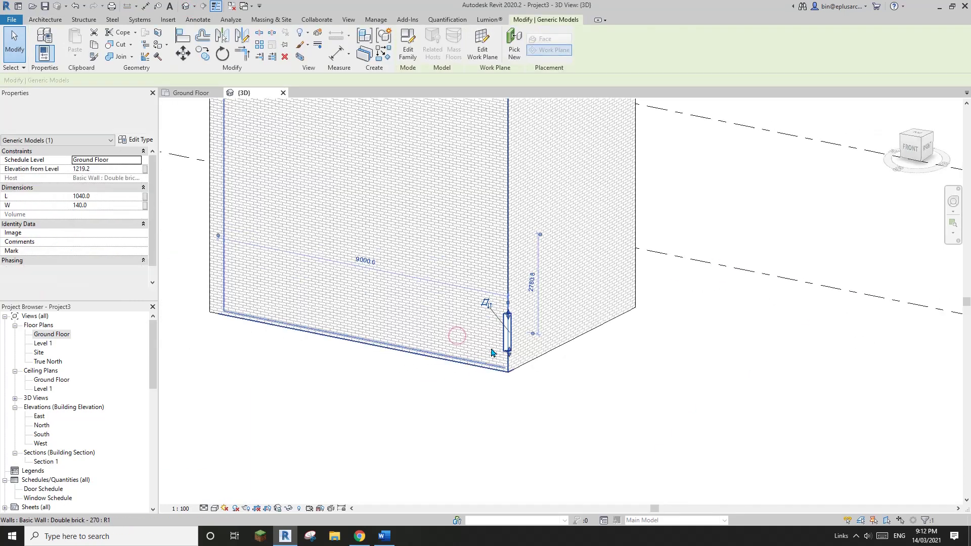
left_click_drag(488, 354, 489, 202)
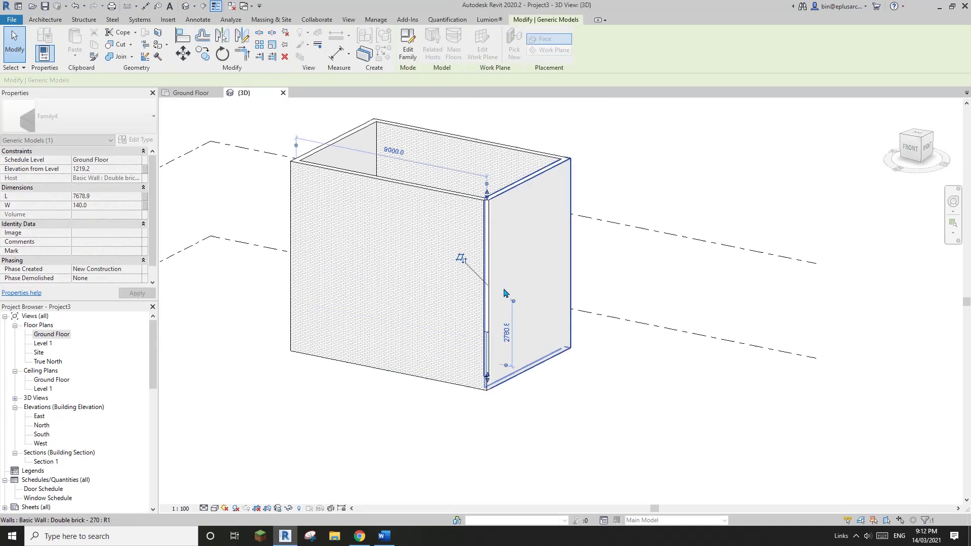
left_click_drag(489, 381, 498, 409)
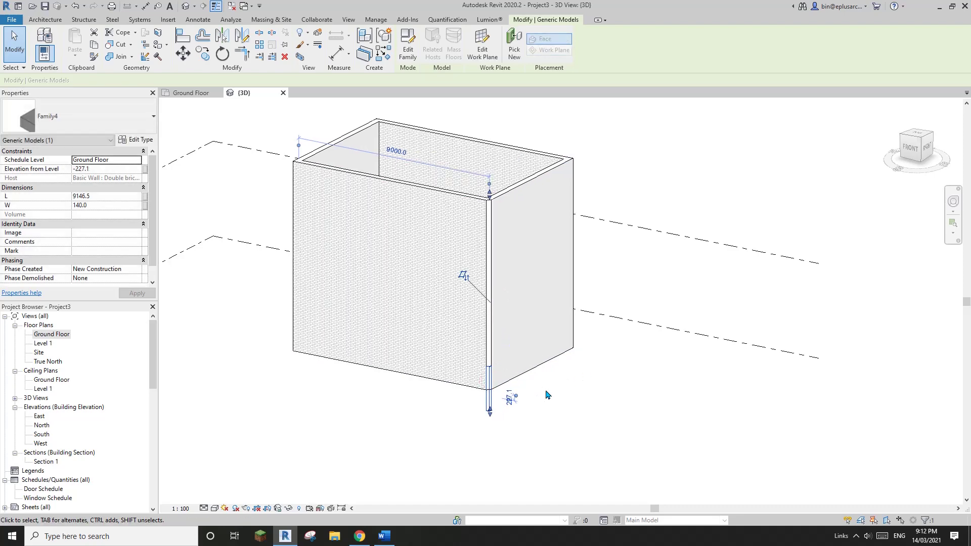
scroll(542, 391, "up", 3)
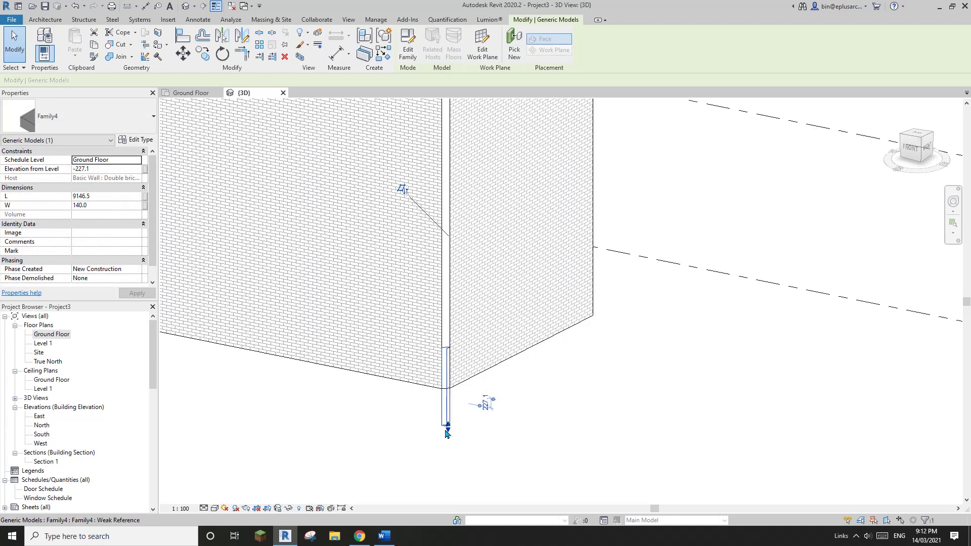
scroll(445, 352, "down", 4)
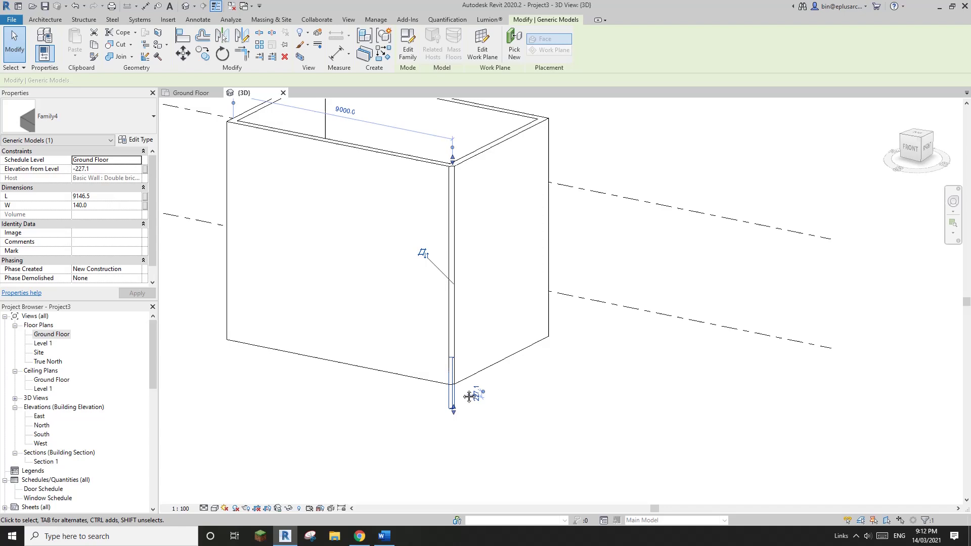
Open Family4 for editing and stretch both ends of the host block far beyond the void, one end about 18 m from the centre
left_click(410, 45)
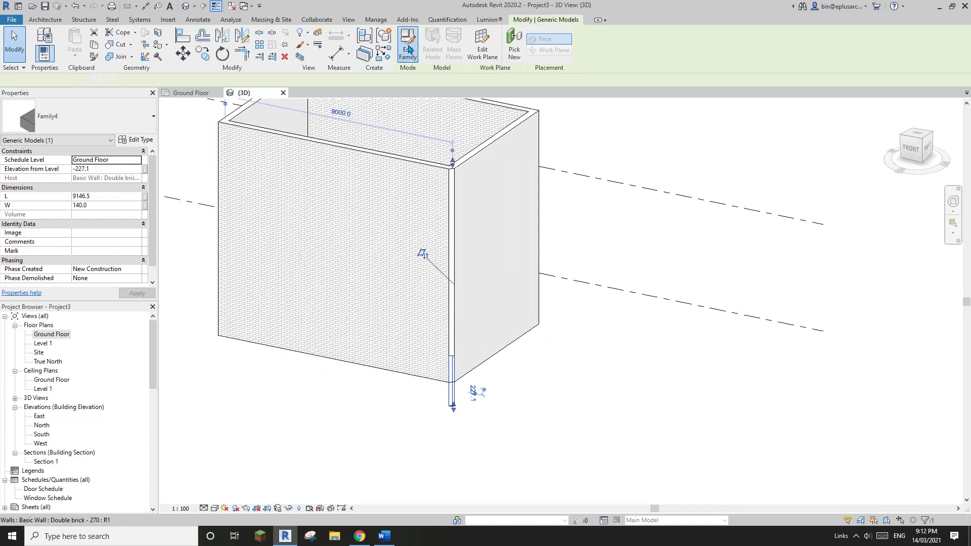
left_click(762, 258)
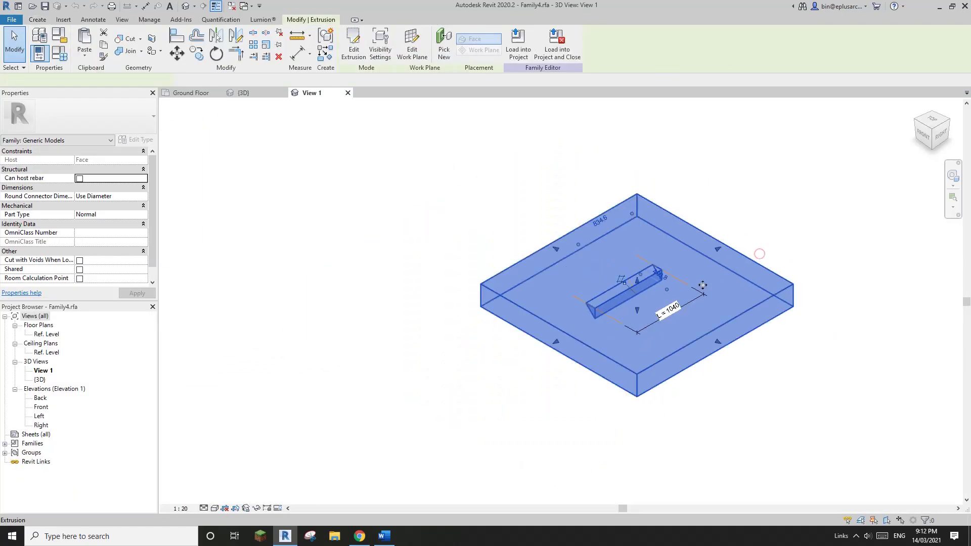
scroll(515, 313, "down", 5)
middle_click_drag(506, 354, 519, 367, "shift")
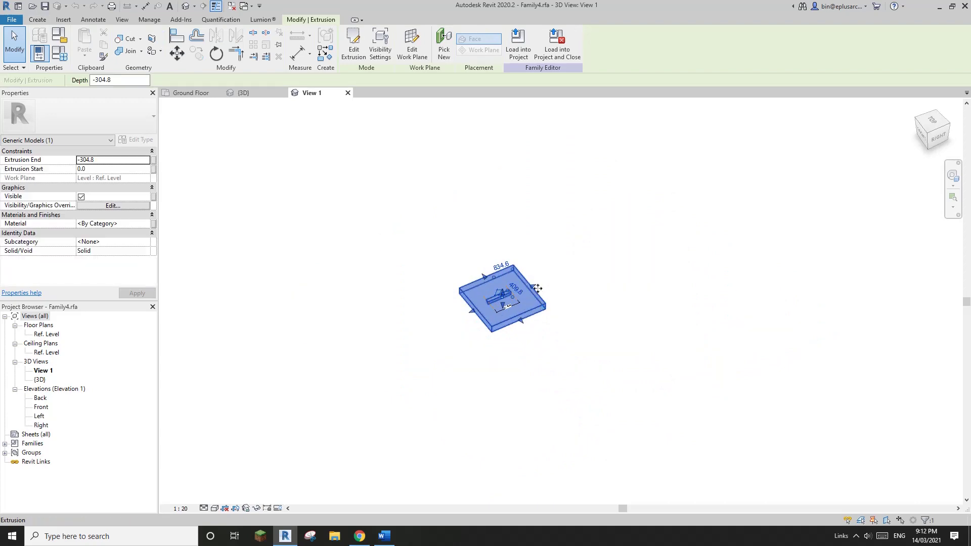
left_click_drag(533, 287, 877, 204)
left_click_drag(472, 311, 184, 436)
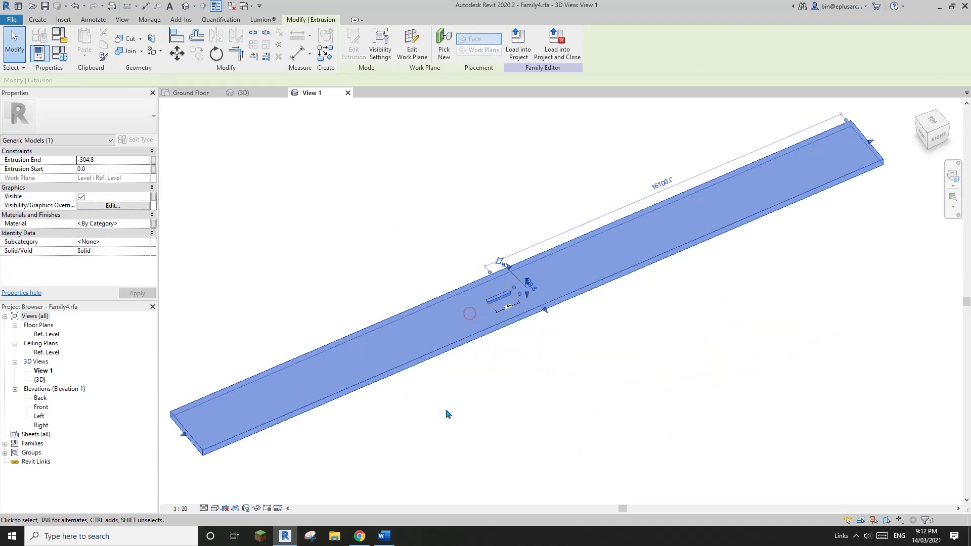
scroll(554, 388, "down", 2)
left_click_drag(740, 244, 769, 233)
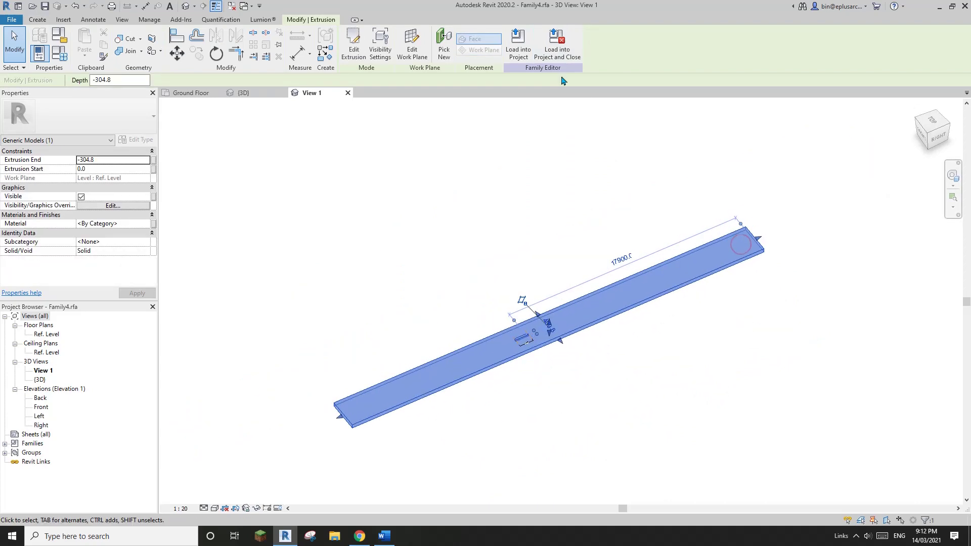
Load the edited family back into the project, close it, and inspect the chamfered wall corner in 3D down to its base
left_click(553, 46)
left_click(507, 273)
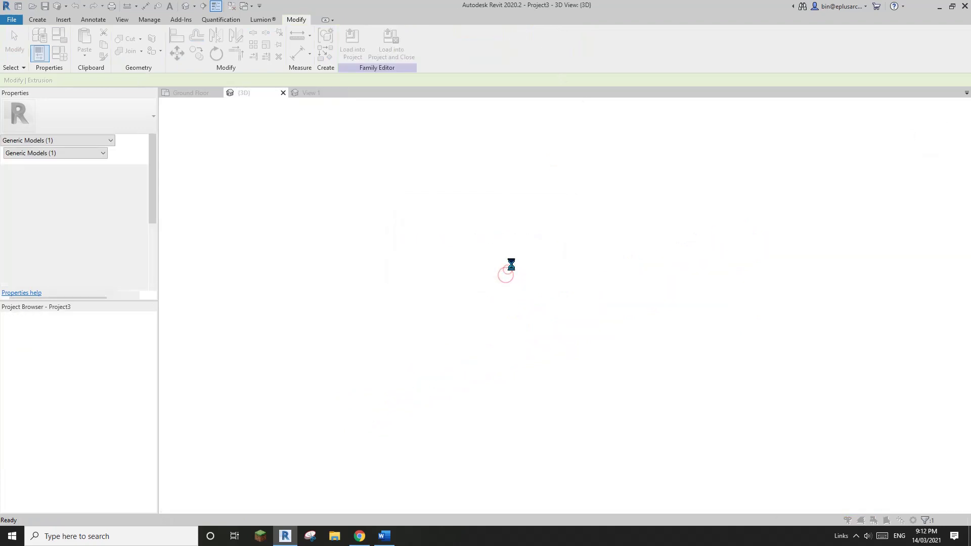
left_click(490, 241)
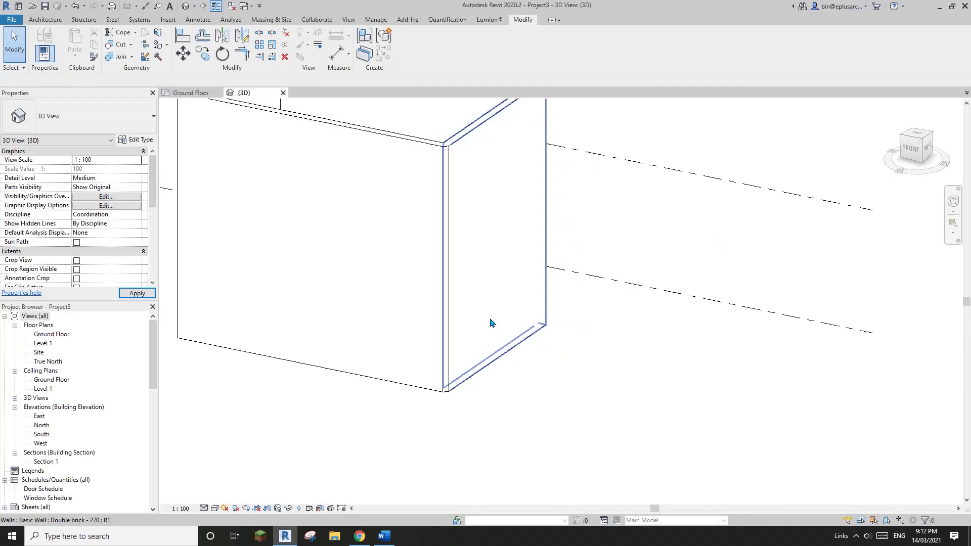
left_click(439, 308)
middle_click_drag(516, 352, 475, 420, "shift")
left_click(514, 403)
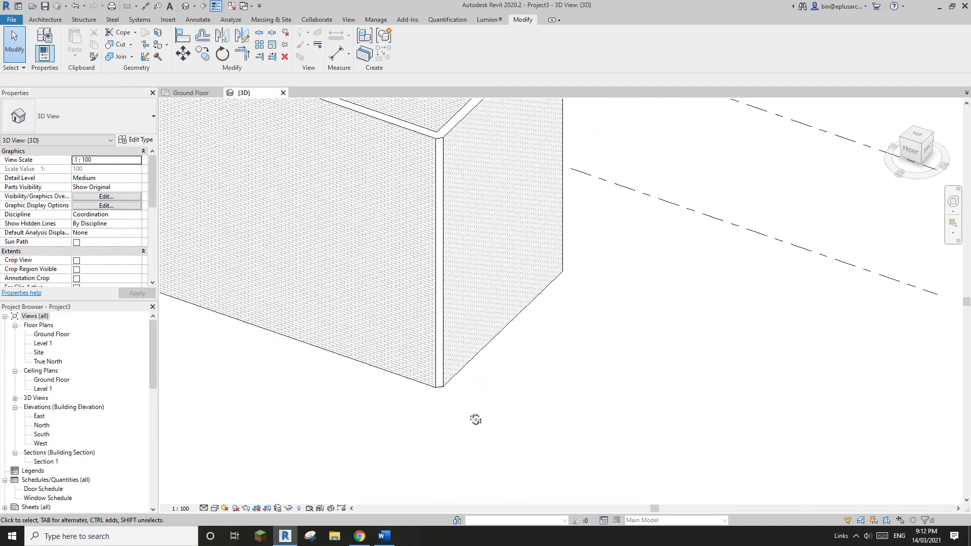
scroll(441, 393, "up", 3)
middle_click_drag(440, 387, 440, 403)
left_click(439, 402)
left_click(239, 402)
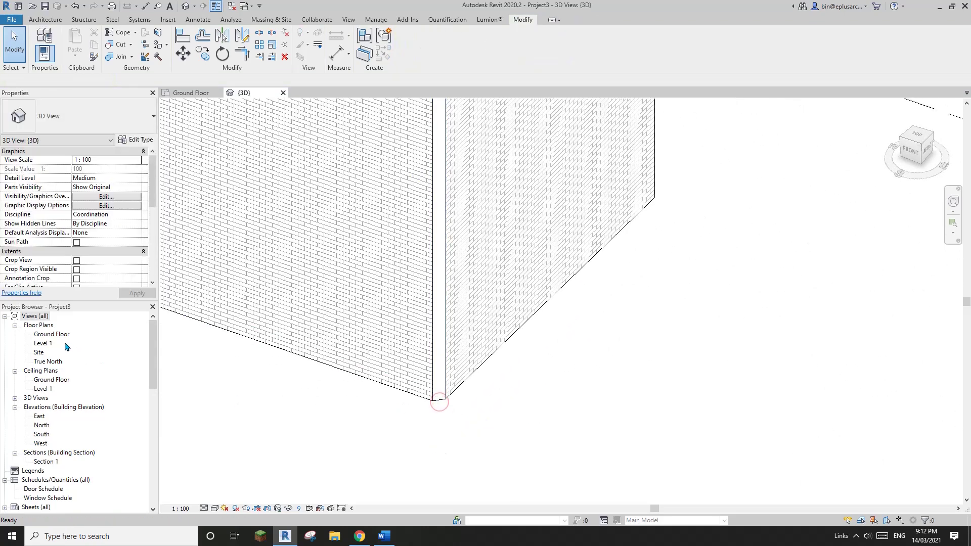
In the Ground Floor plan, select the corner void and set its W parameter to 300 mm
double_click(53, 335)
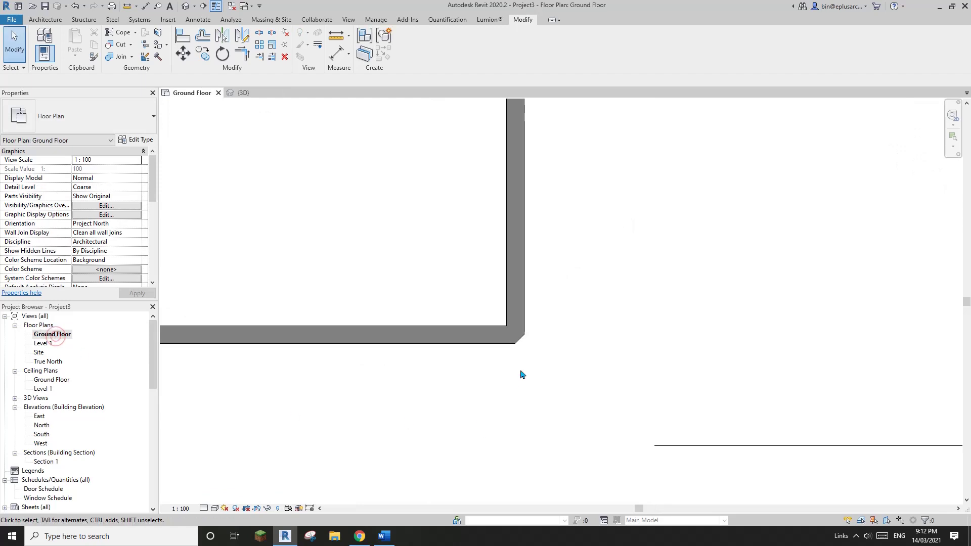
left_click(521, 336)
scroll(525, 337, "up", 5)
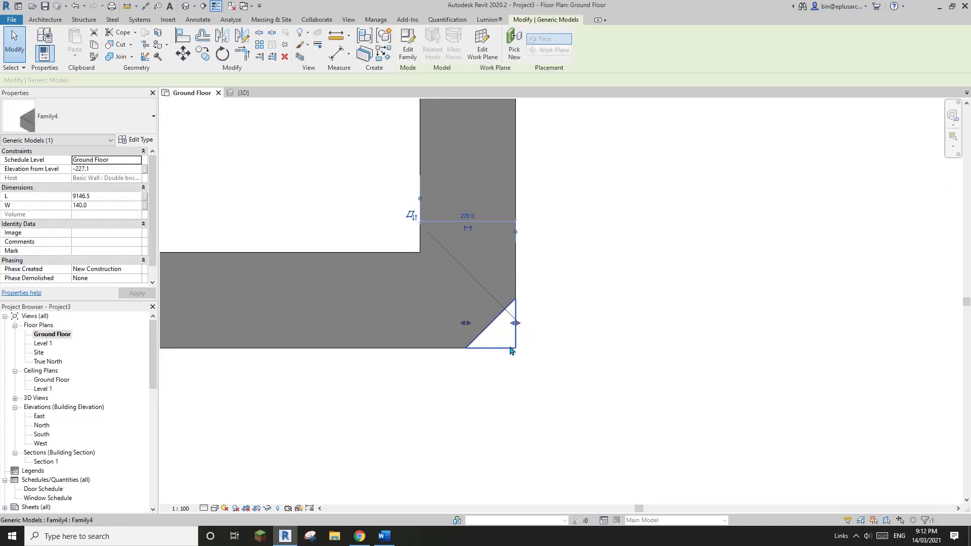
left_click(498, 355)
left_click(506, 356)
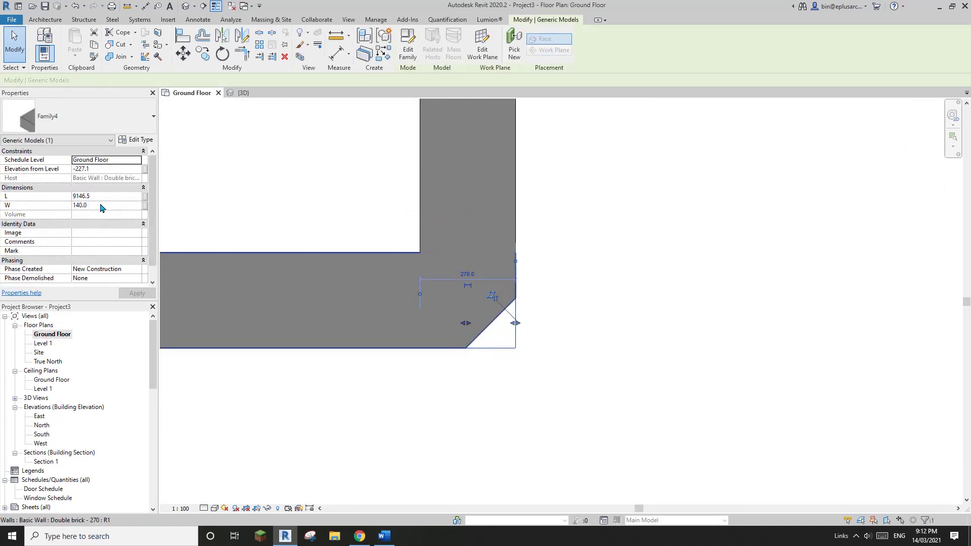
left_click_drag(464, 326, 433, 307)
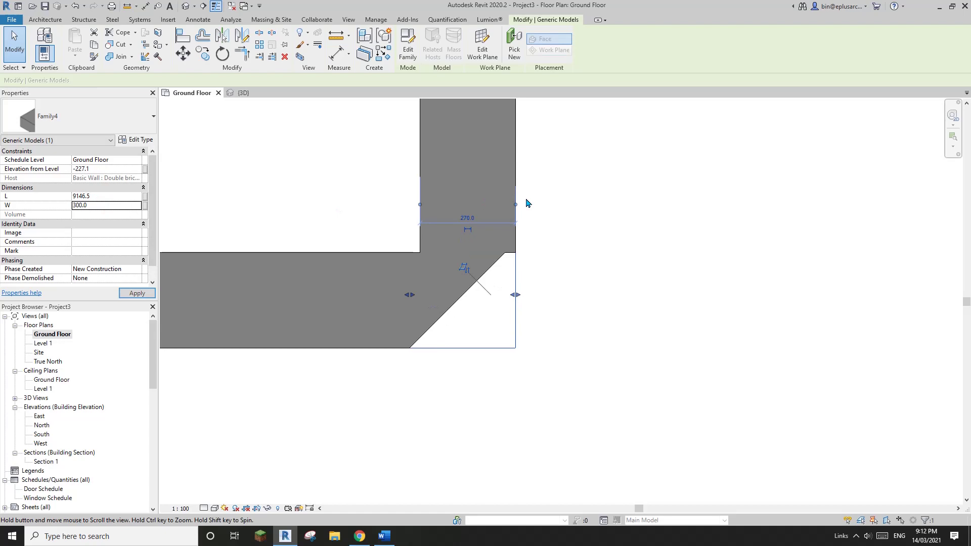
Stretch the void's width to about 376 mm and check how it cuts the two walls at the corner
scroll(530, 248, "down", 1)
middle_click_drag(531, 254, 525, 258)
left_click_drag(420, 291, 394, 292)
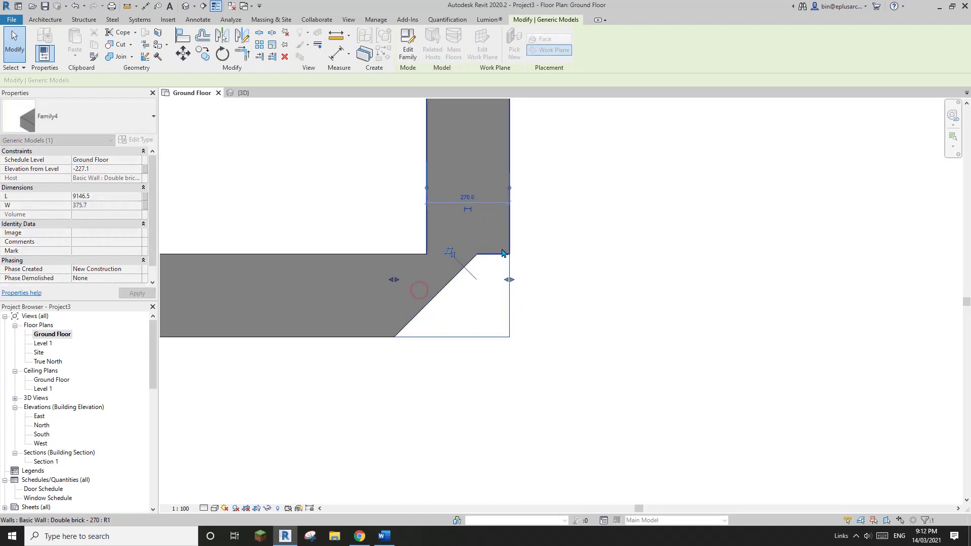
left_click(453, 296)
left_click(471, 266)
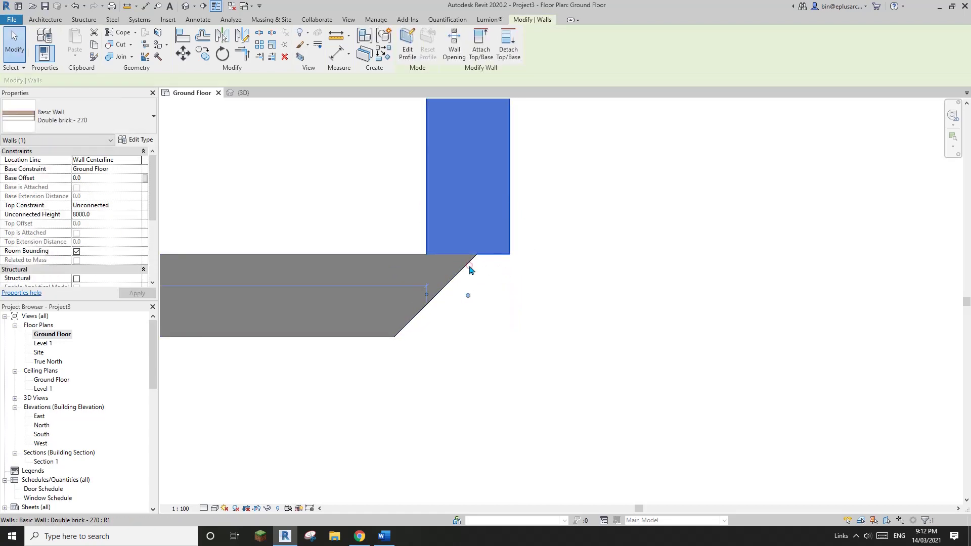
Reselect the void, set W to 200 mm, and stretch its inner side until W is about 360 mm
left_click(469, 275)
left_click(458, 274)
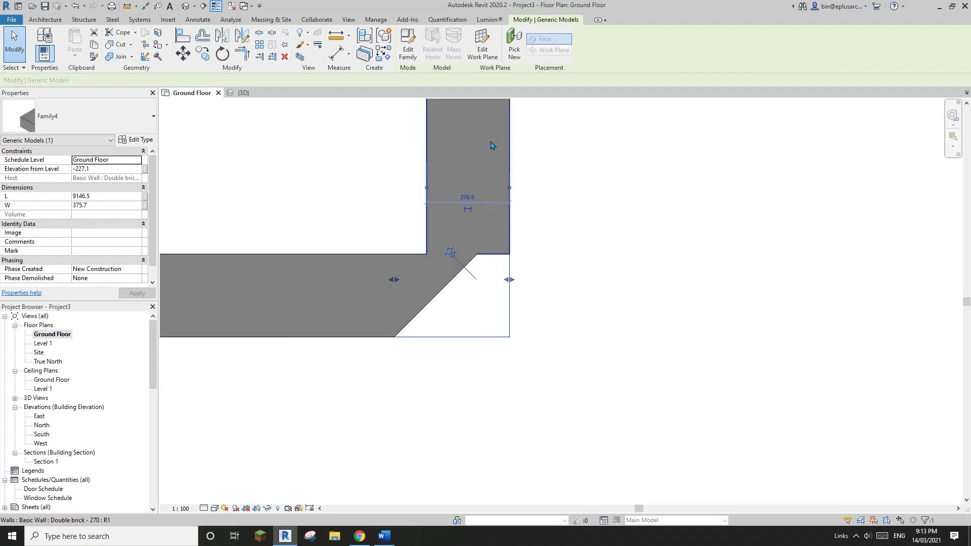
scroll(483, 258, "down", 1)
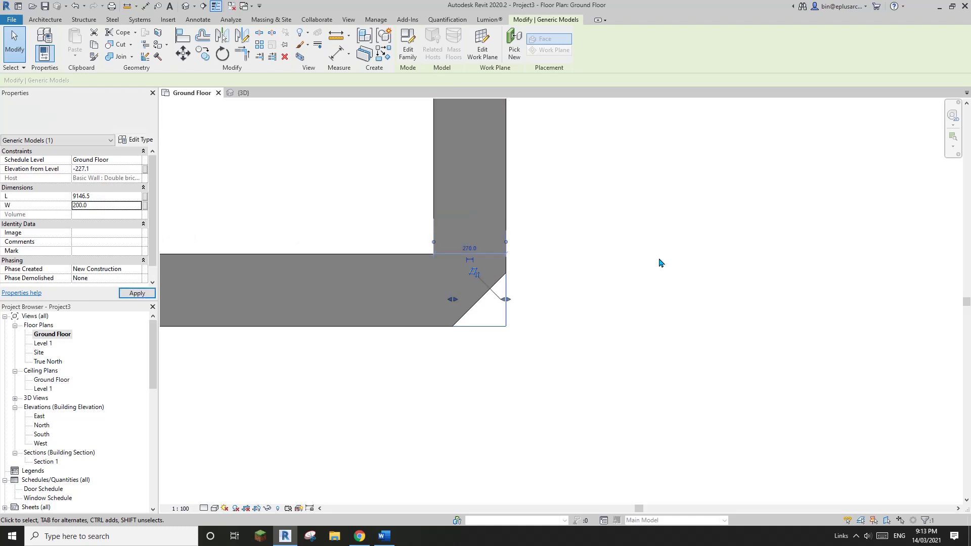
left_click_drag(454, 299, 411, 302)
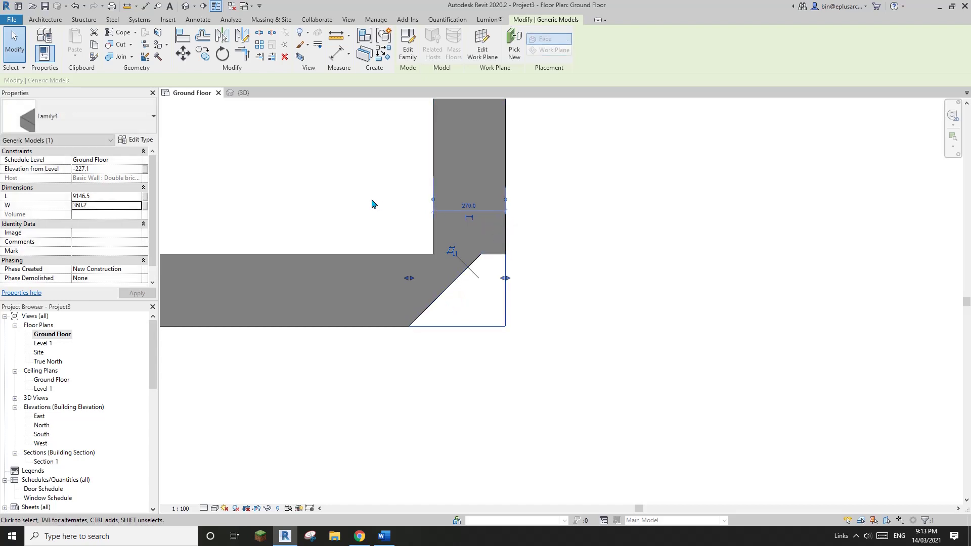
Try to cut the vertical wall with the widened corner void using Cut Geometry
left_click(118, 45)
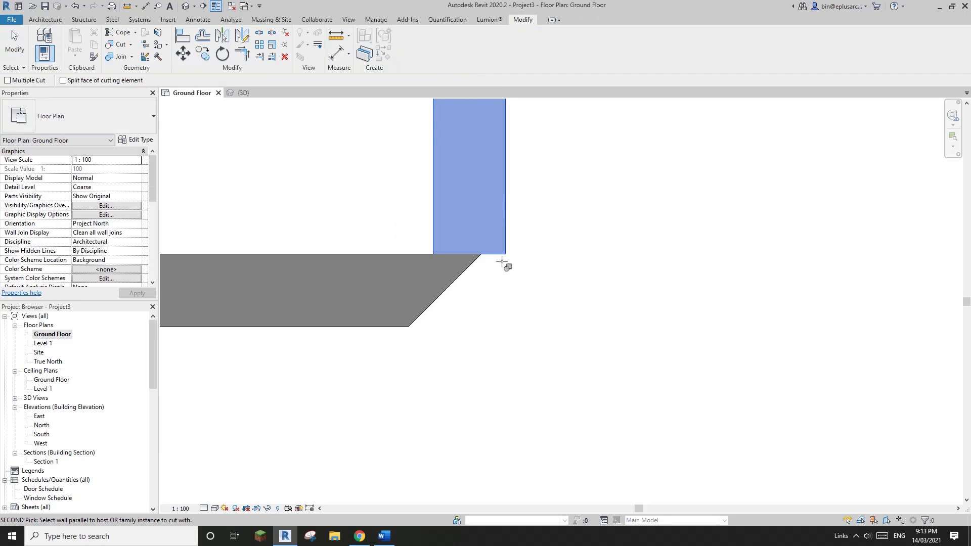
left_click(481, 264)
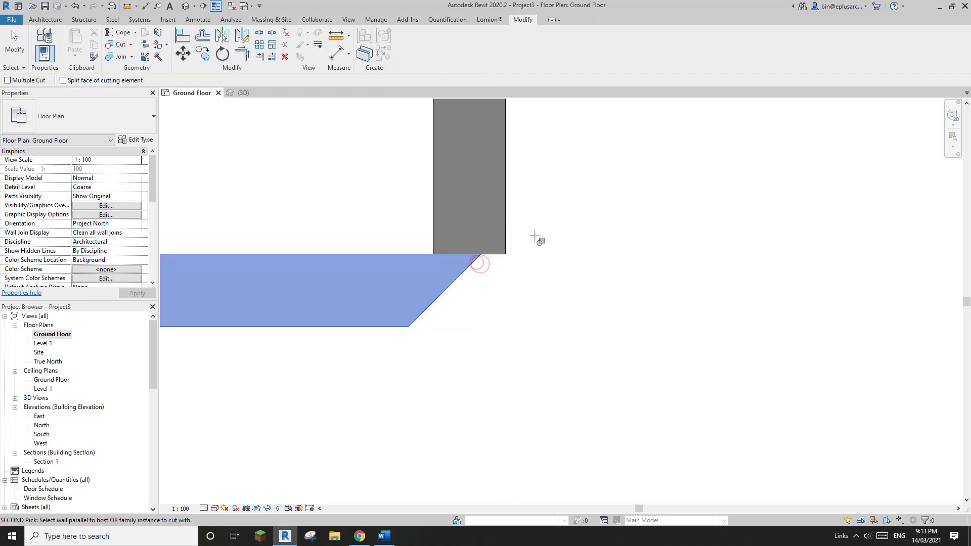
left_click(594, 265)
key("Escape")
scroll(462, 241, "down", 1)
middle_click_drag(462, 241, 452, 238)
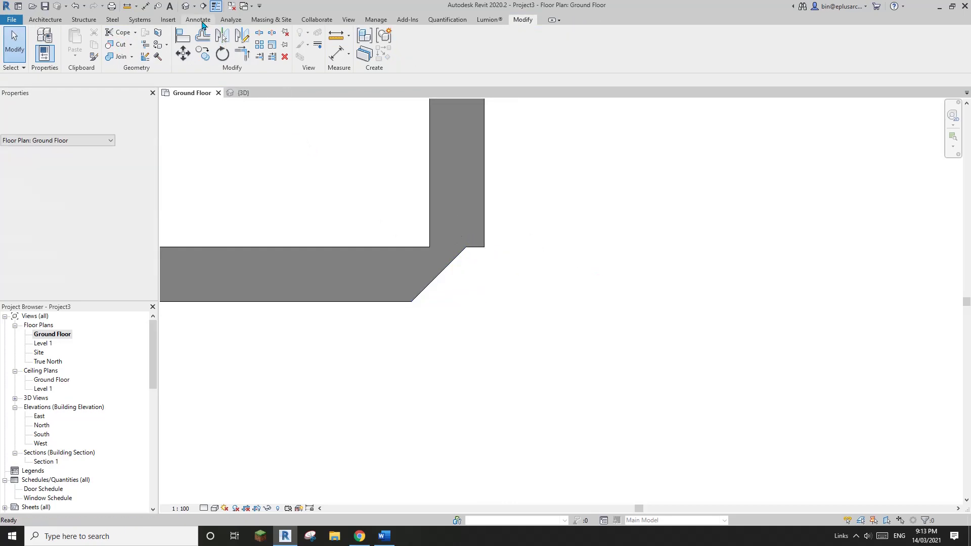
In the 3D view, examine how the widened void meets the two brick walls along the corner and at its base
left_click(186, 6)
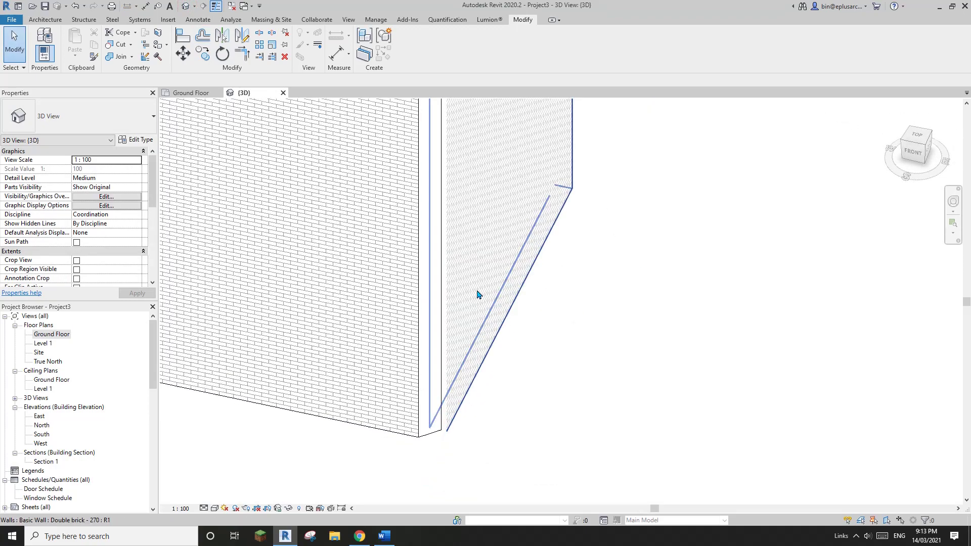
left_click(465, 380)
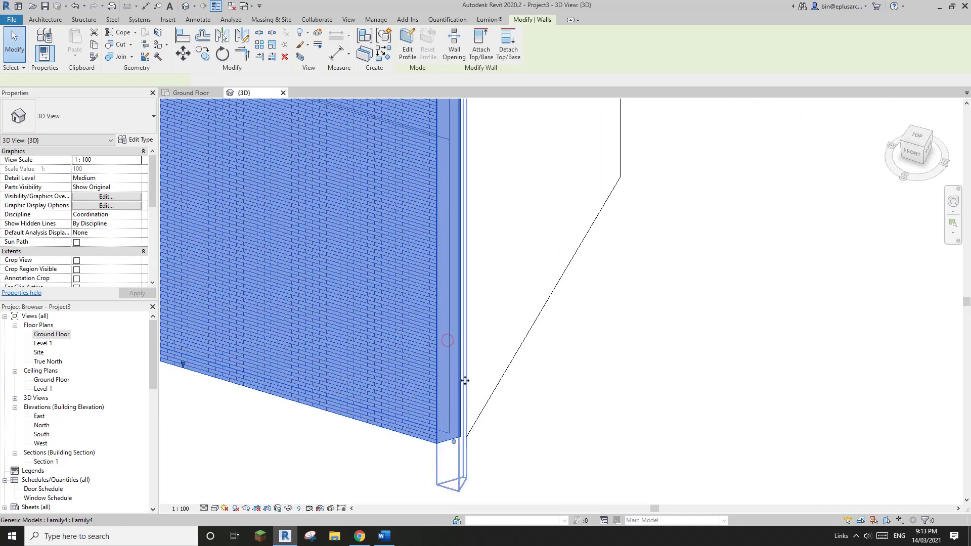
scroll(463, 434, "up", 2)
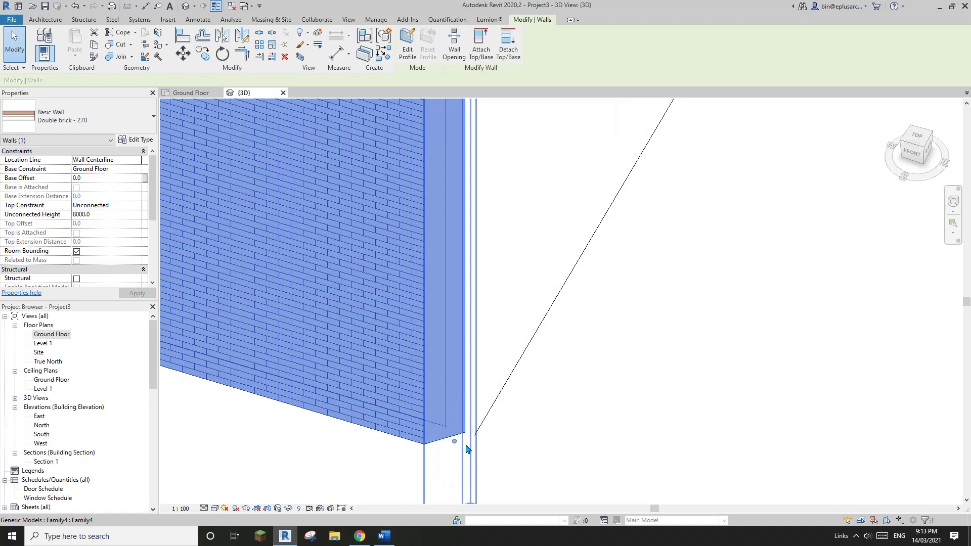
scroll(466, 449, "down", 2)
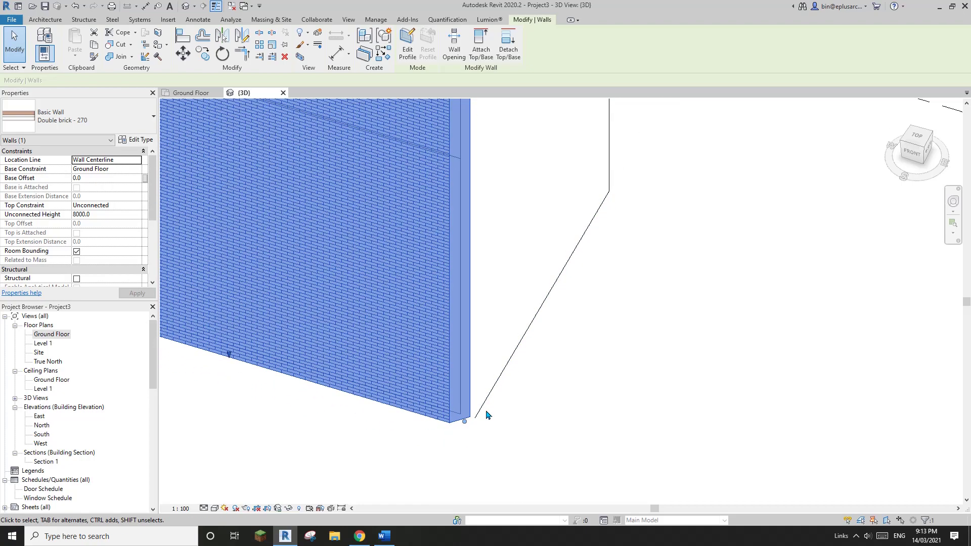
scroll(485, 404, "down", 2)
key("Escape")
scroll(481, 369, "up", 2)
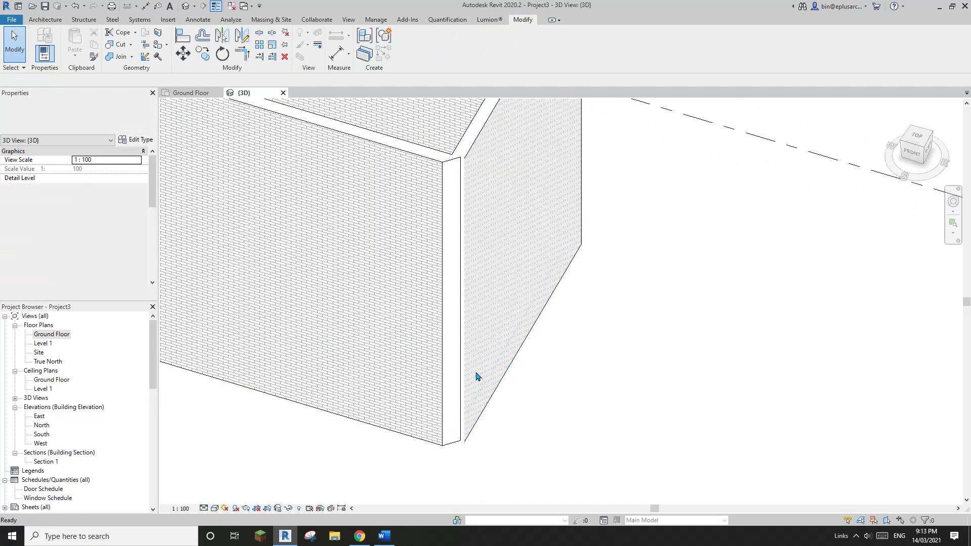
Close the 3D view and return to the chamfered wall corner in the Ground Floor plan
scroll(459, 234, "down", 2)
scroll(546, 268, "up", 2)
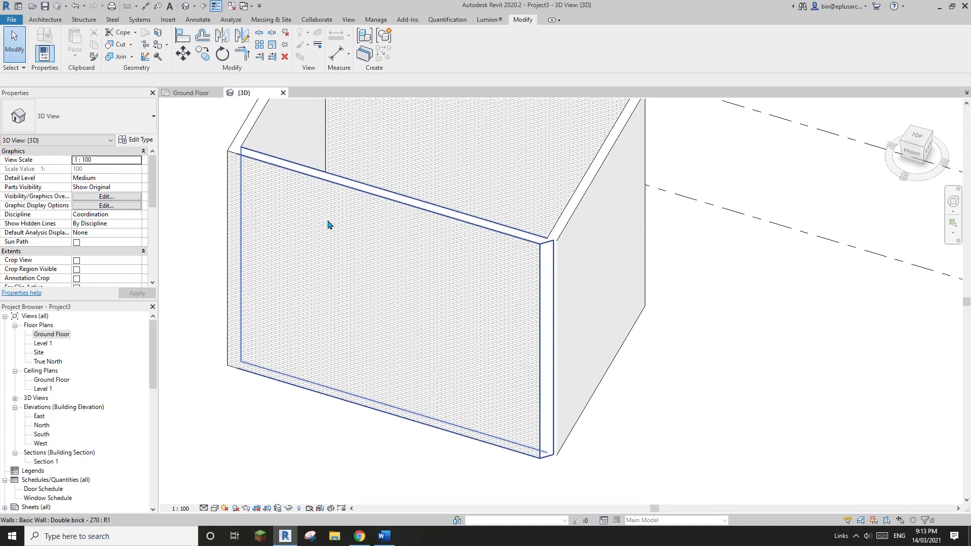
left_click(283, 93)
scroll(444, 284, "down", 3)
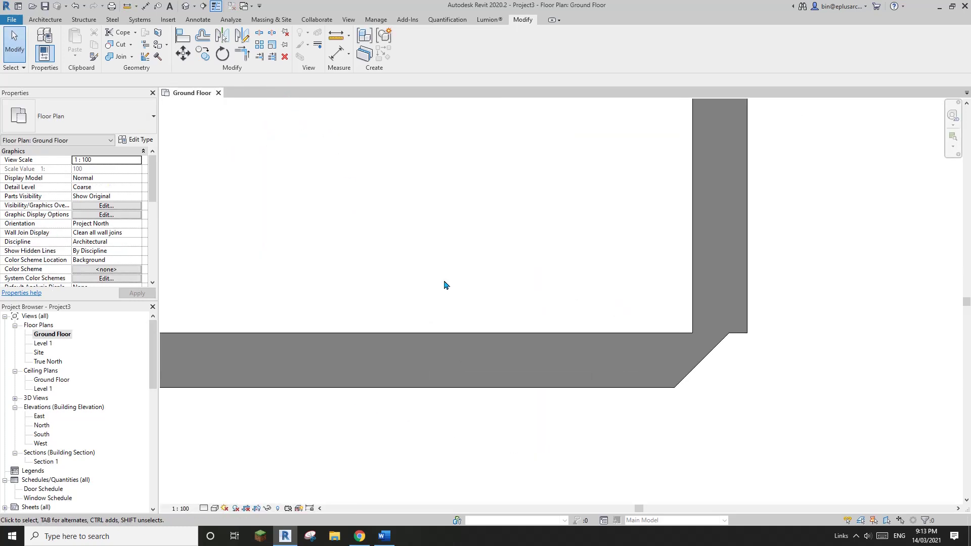
Create a new family from the Metric Generic Model.rft template
left_click(11, 23)
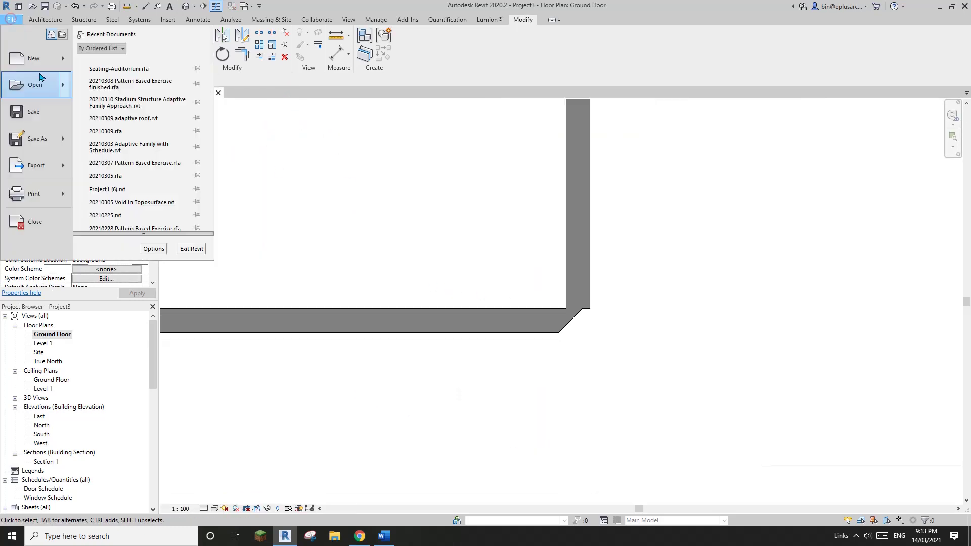
mouse_move(30, 70)
left_click(126, 94)
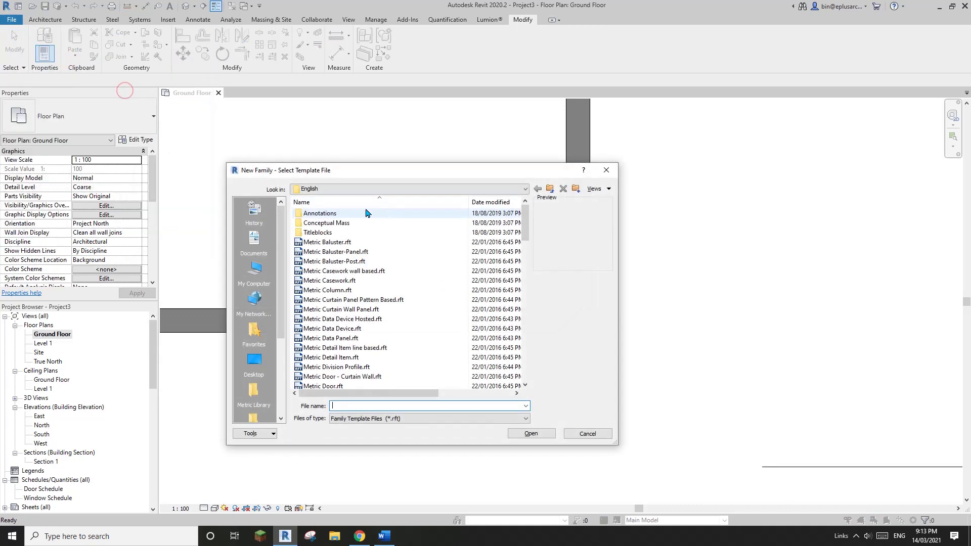
left_click(525, 255)
left_click_drag(525, 249, 525, 279)
left_click(379, 281)
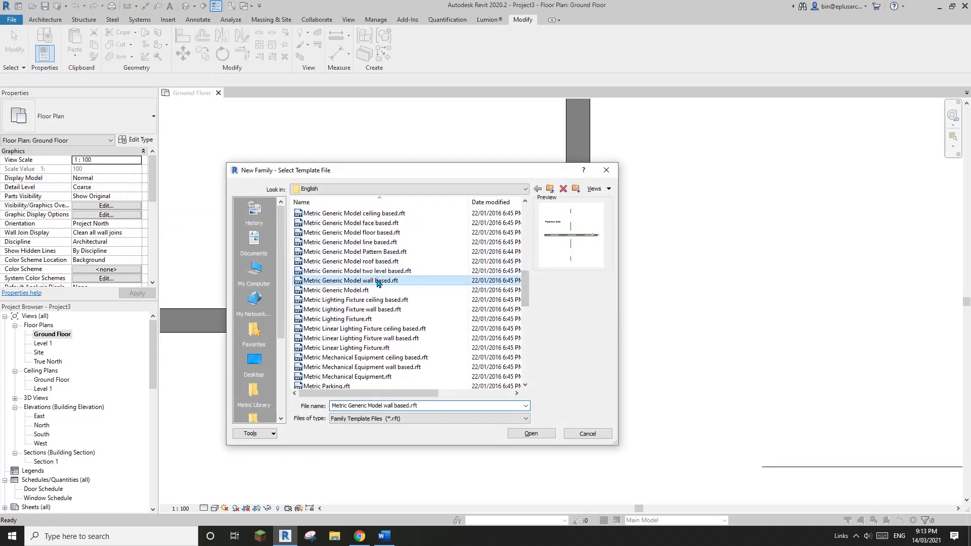
left_click(349, 291)
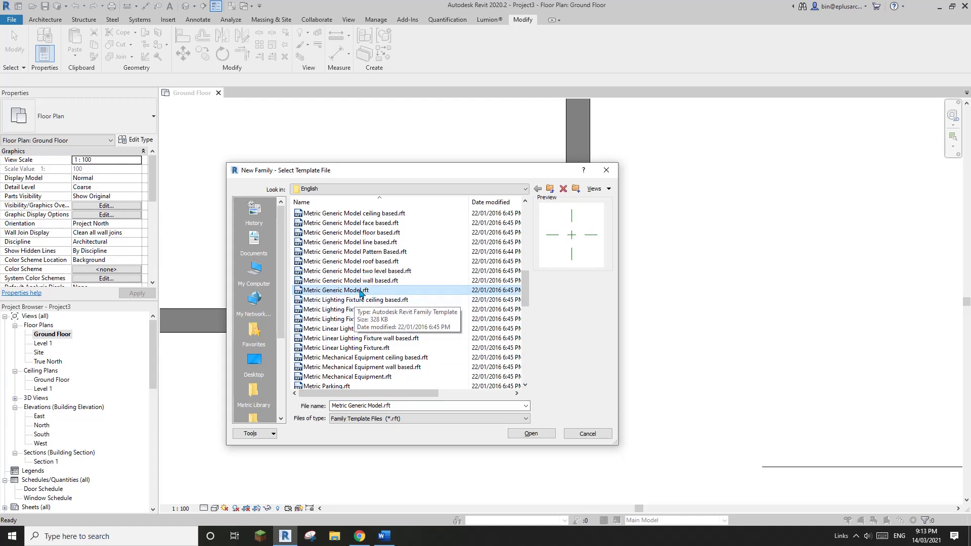
left_click(537, 434)
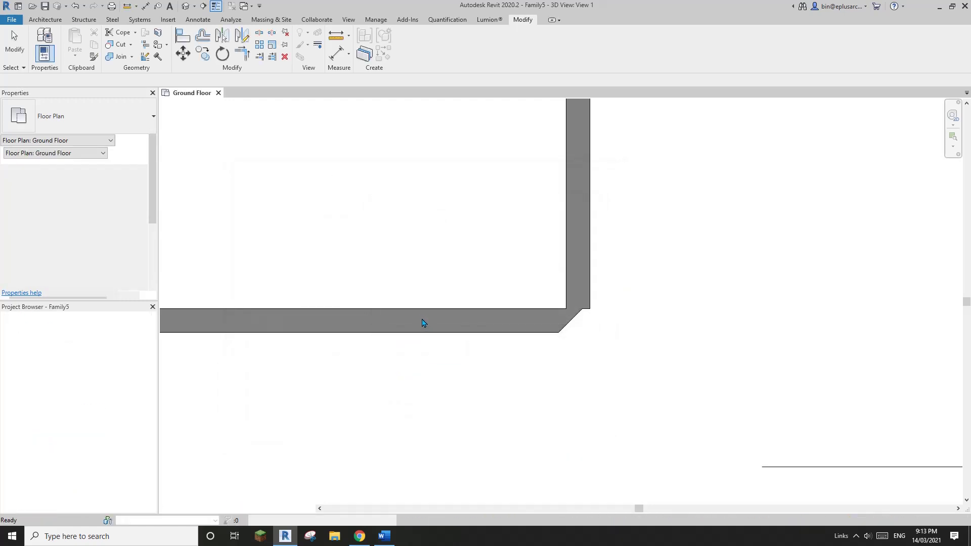
In the Front elevation, draw a horizontal reference line across the centre plane, about 1420 mm above Ref. Level
middle_click_drag(500, 346, 391, 359)
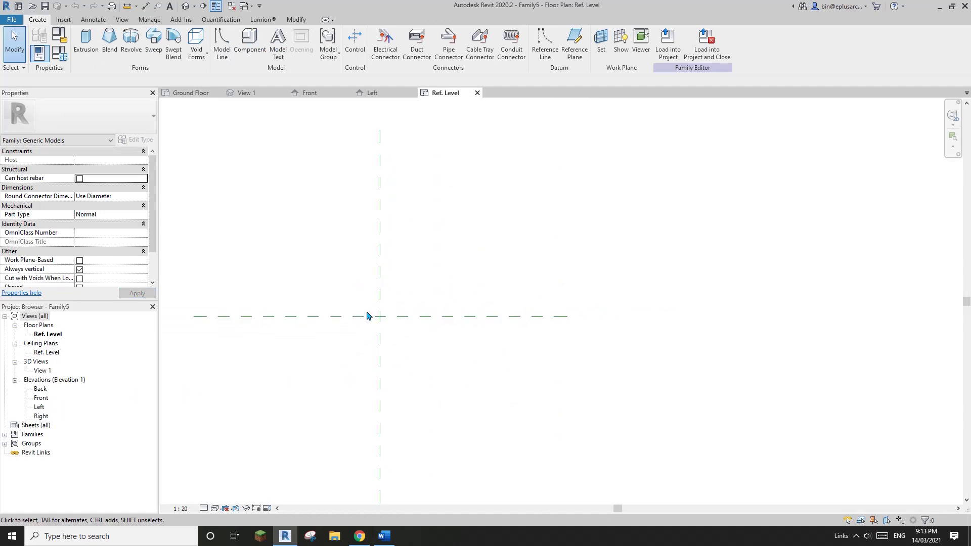
left_click(41, 399)
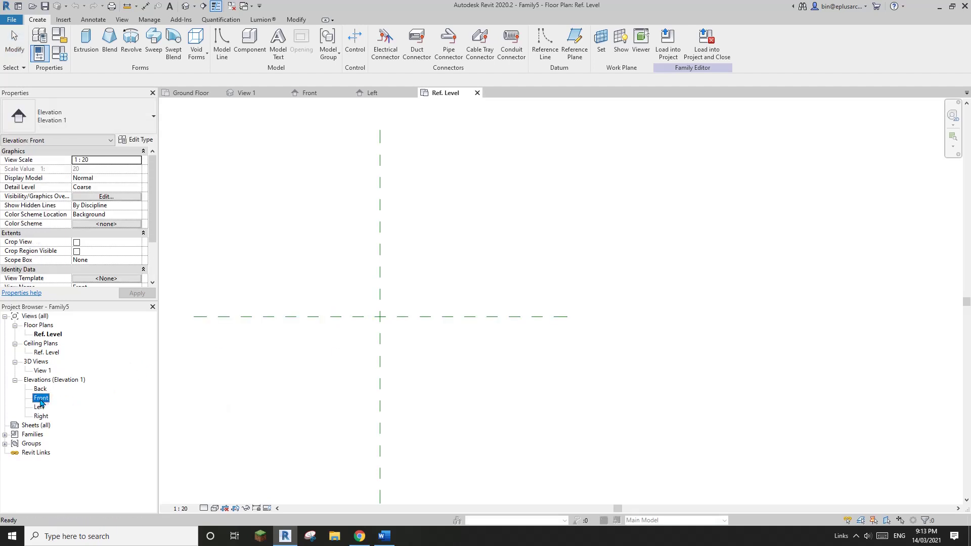
double_click(40, 399)
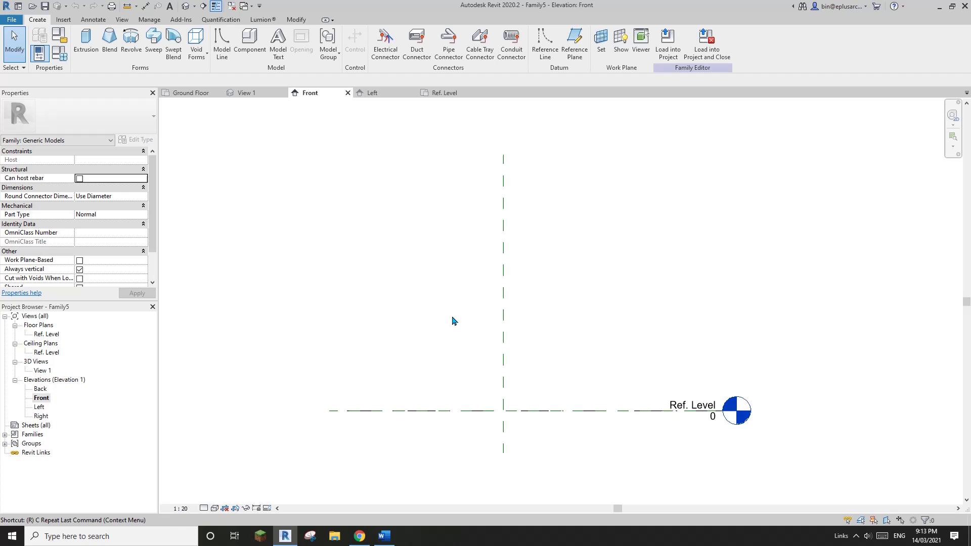
middle_click_drag(469, 314, 461, 311)
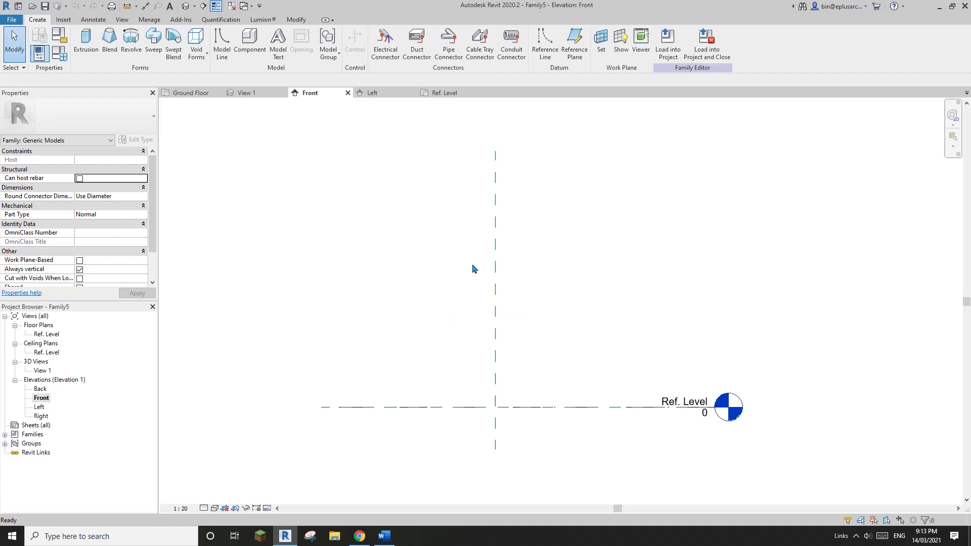
left_click(550, 46)
left_click(551, 243)
left_click(441, 243)
key("Escape")
key("Escape")
middle_click_drag(555, 308, 550, 311)
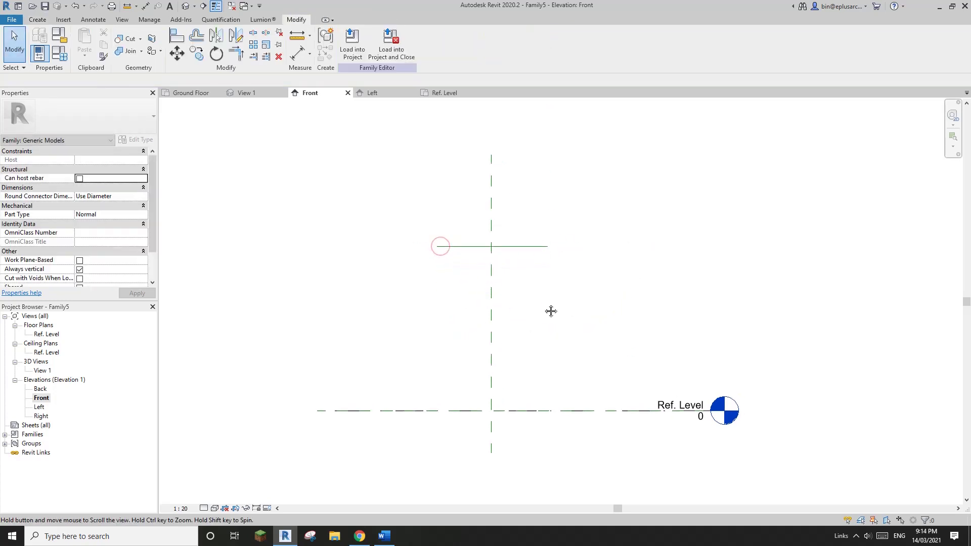
Dimension the horizontal reference line from Ref. Level and label the dimension with a new instance parameter named H
key("d")
key("i")
left_click(528, 247)
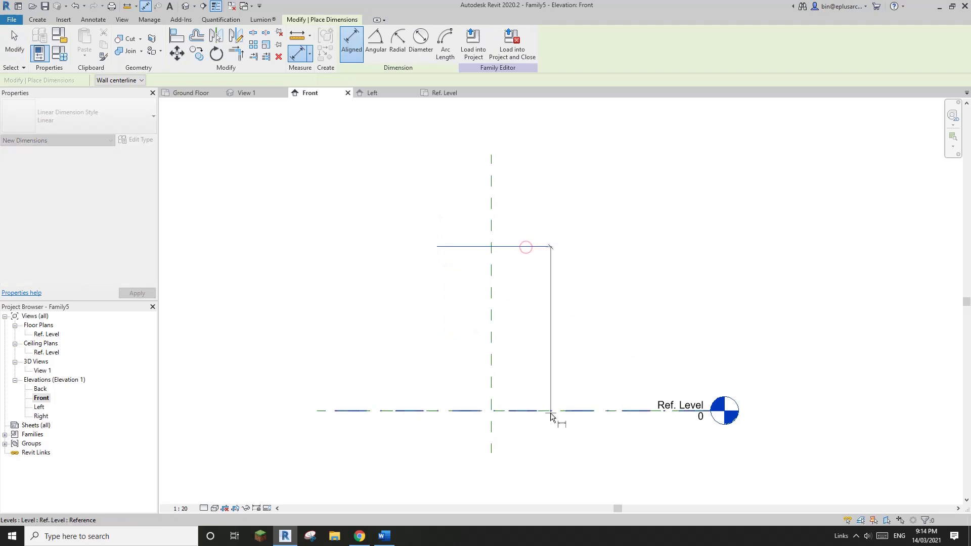
left_click(551, 411)
left_click(548, 379)
key("Escape")
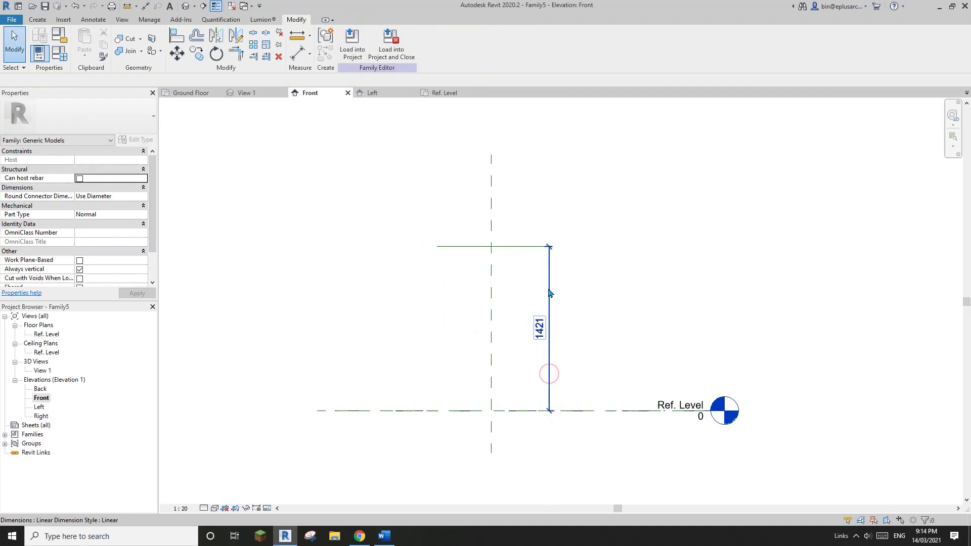
middle_click_drag(603, 307, 608, 319)
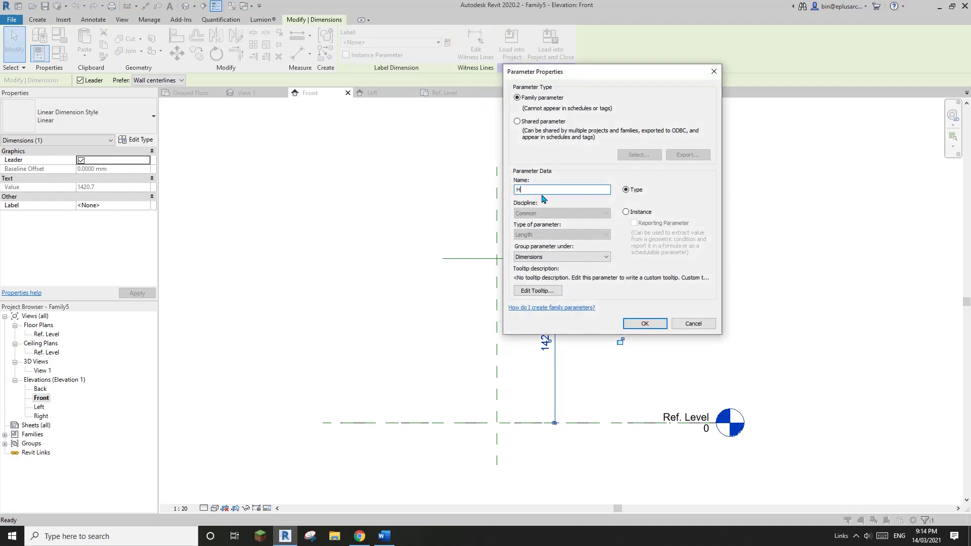
left_click(649, 324)
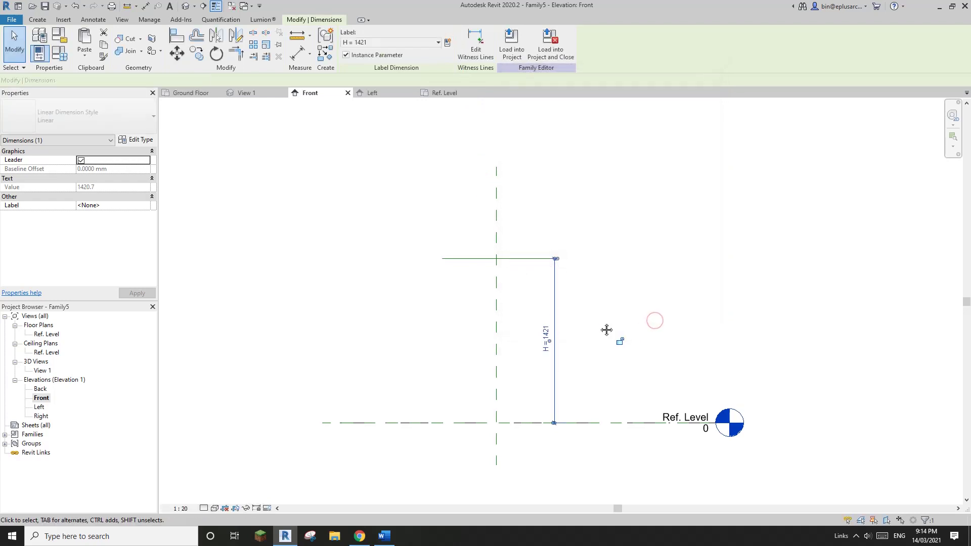
key("Escape")
In the Ref. Level plan, draw a reference plane about 166 mm above the horizontal centre plane and another about 157 mm left of the vertical one
double_click(43, 335)
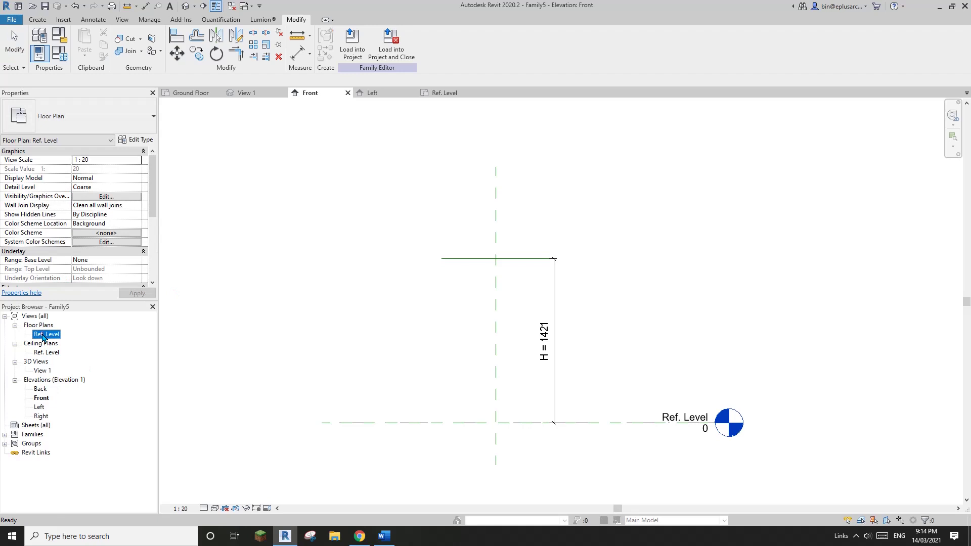
key("r")
key("p")
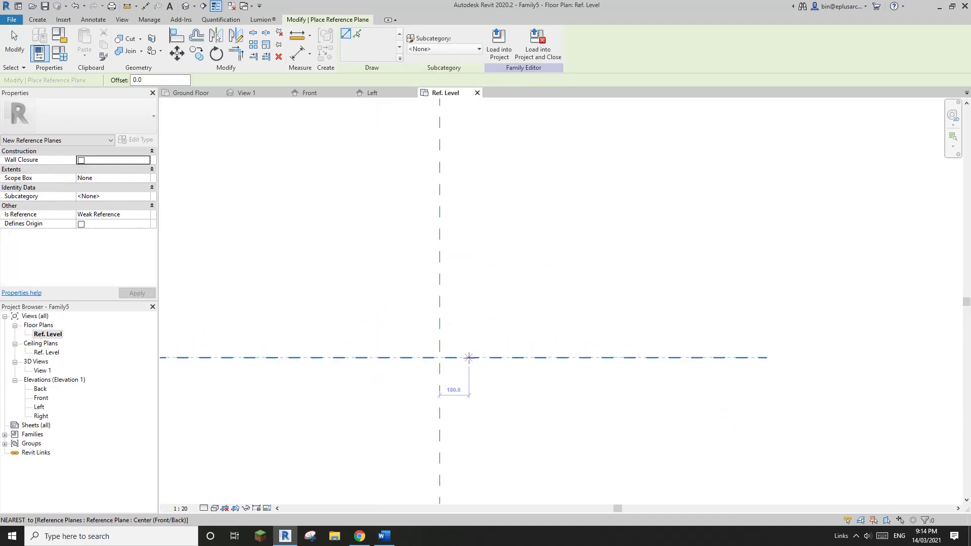
scroll(445, 303, "down", 2)
middle_click_drag(467, 357, 450, 311)
left_click(483, 317)
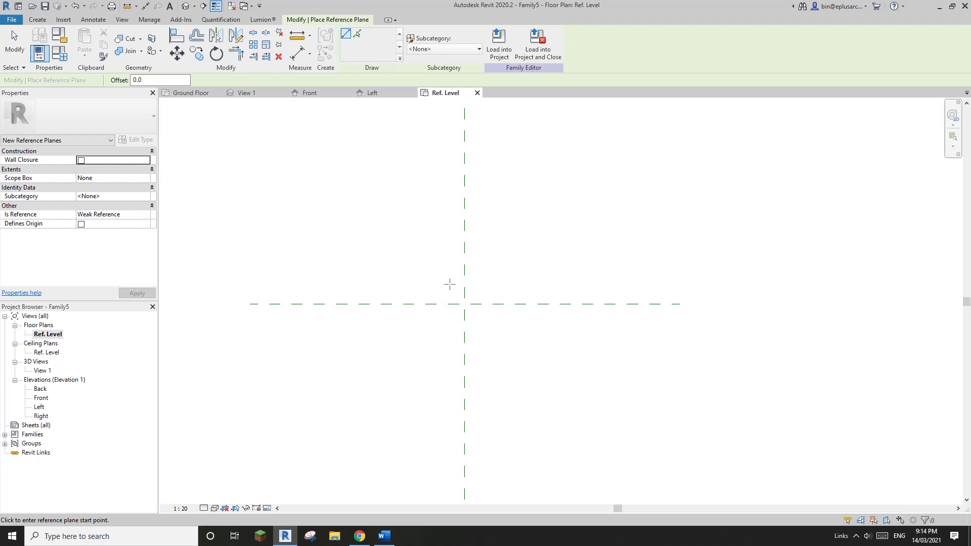
left_click(495, 286)
left_click(414, 286)
left_click(447, 326)
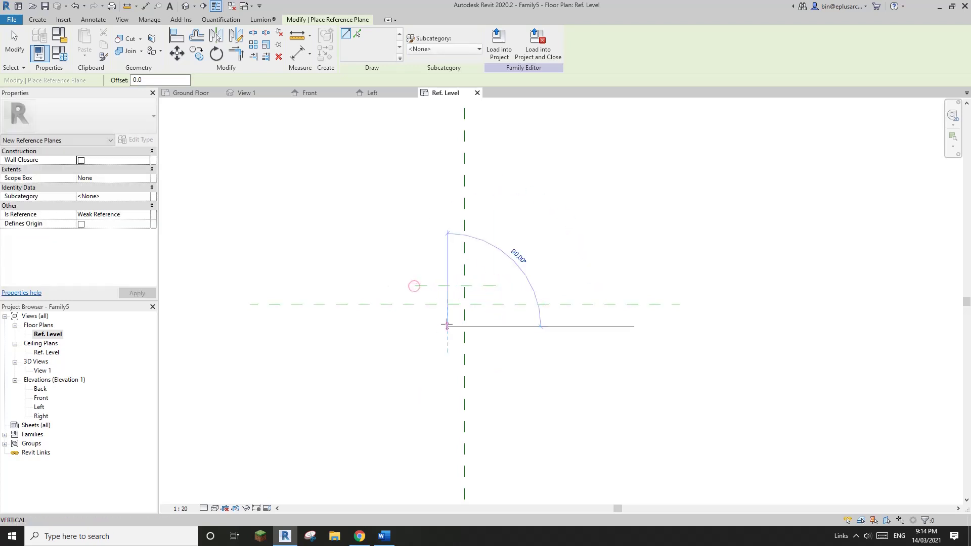
left_click(447, 262)
key("Escape")
key("Escape")
Add aligned dimensions between each new reference plane and its parallel centre plane
middle_click_drag(458, 298, 461, 302)
scroll(481, 293, "up", 2)
key("d")
key("i")
left_click(503, 289)
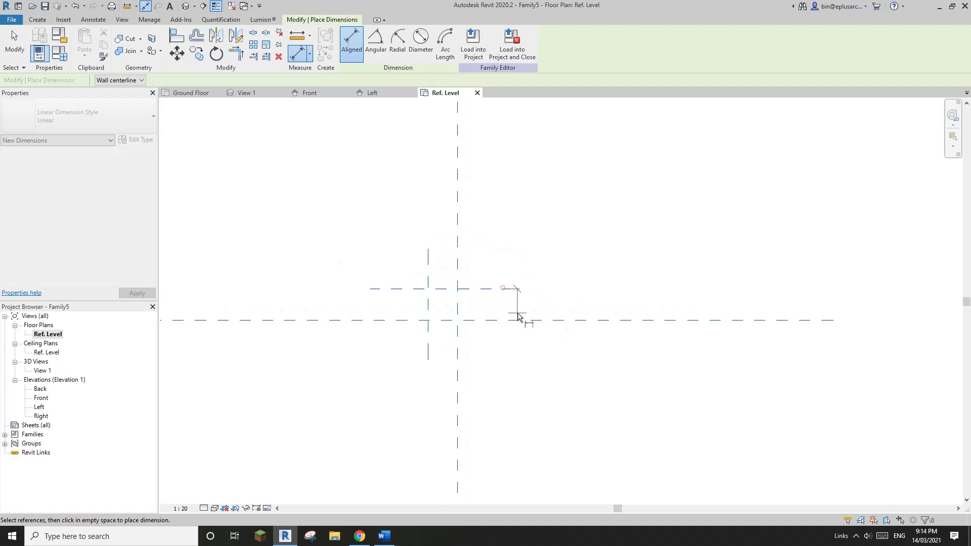
left_click(517, 320)
left_click(556, 301)
left_click(427, 261)
left_click(454, 251)
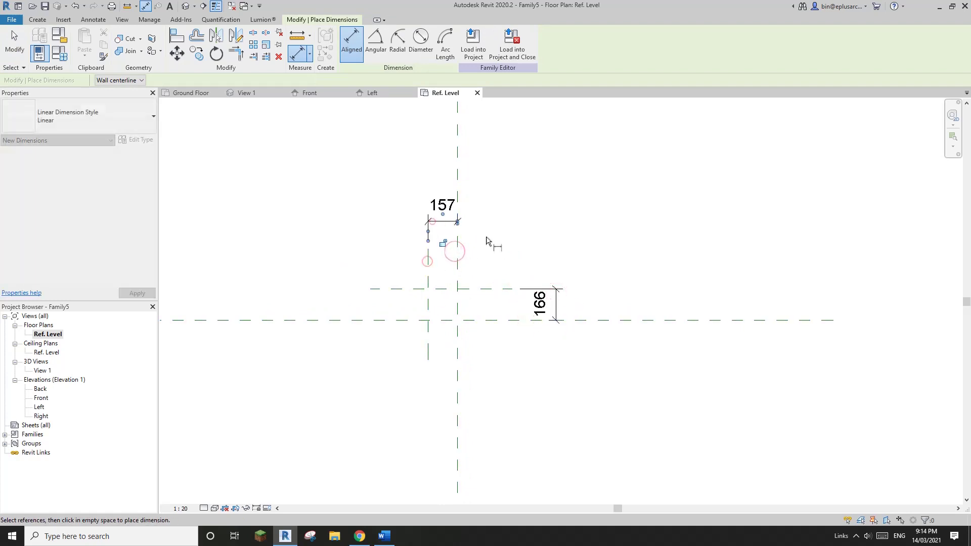
left_click(486, 241)
key("Escape")
key("Escape")
Label both offset dimensions with one new instance parameter named W
left_click(443, 204)
left_click(540, 303, "ctrl")
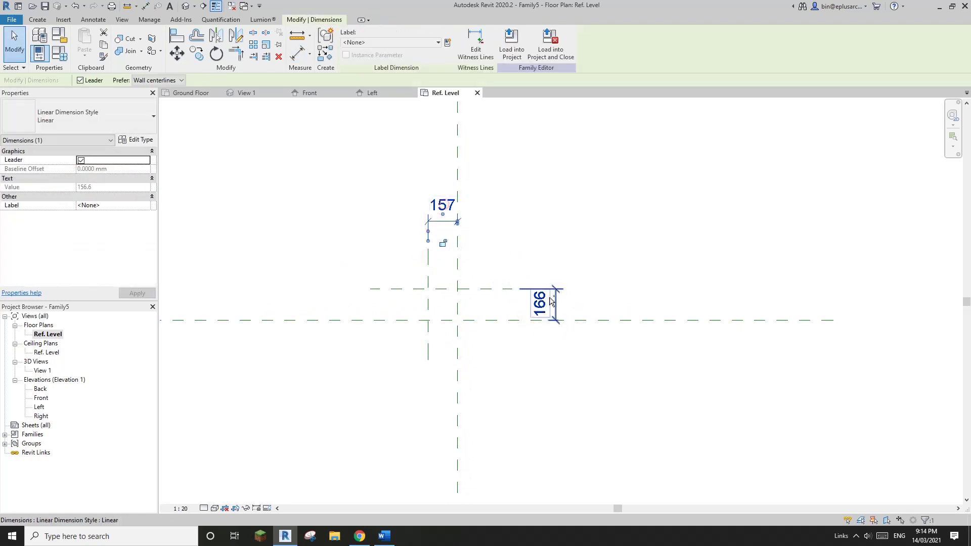
left_click(447, 43)
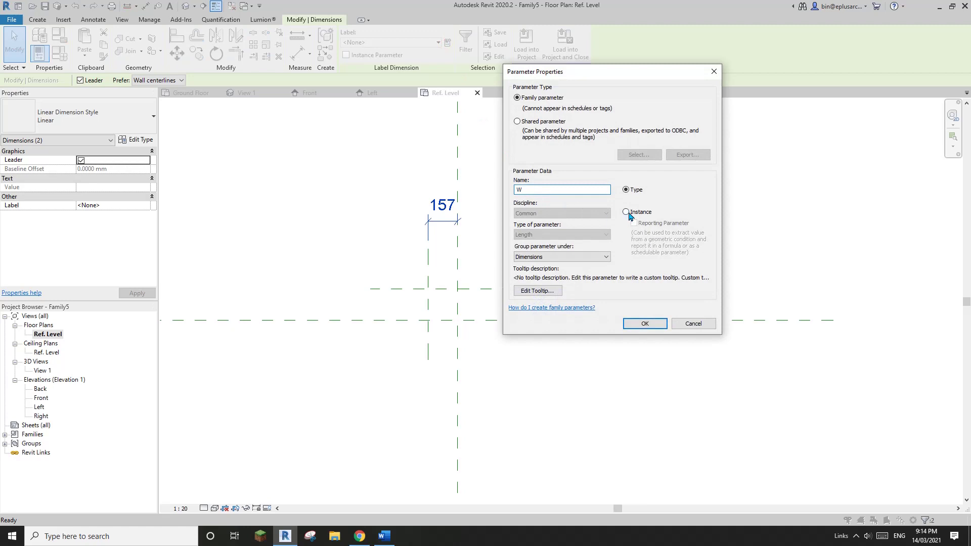
left_click(626, 213)
left_click(653, 323)
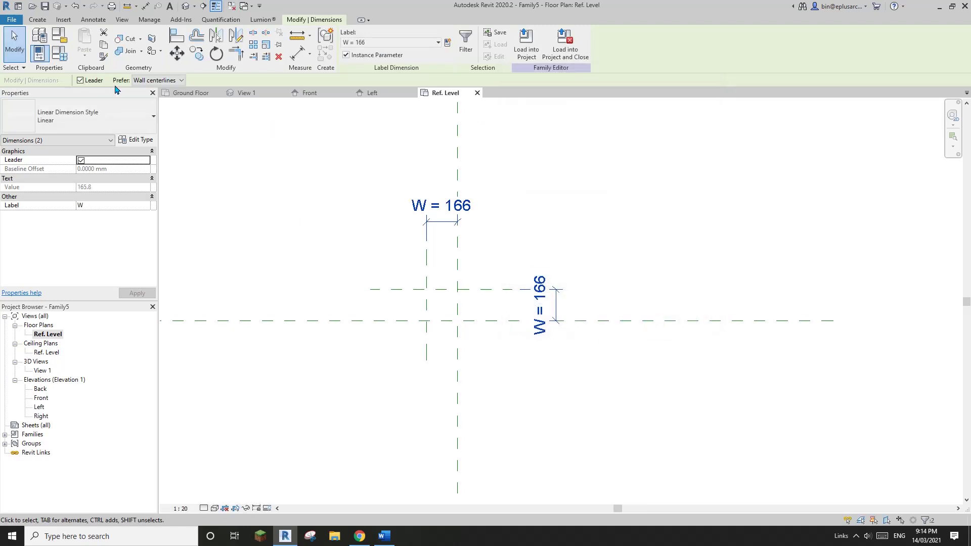
Draw a diagonal reference line connecting the two points where the offset reference planes cross the centre planes
left_click(36, 20)
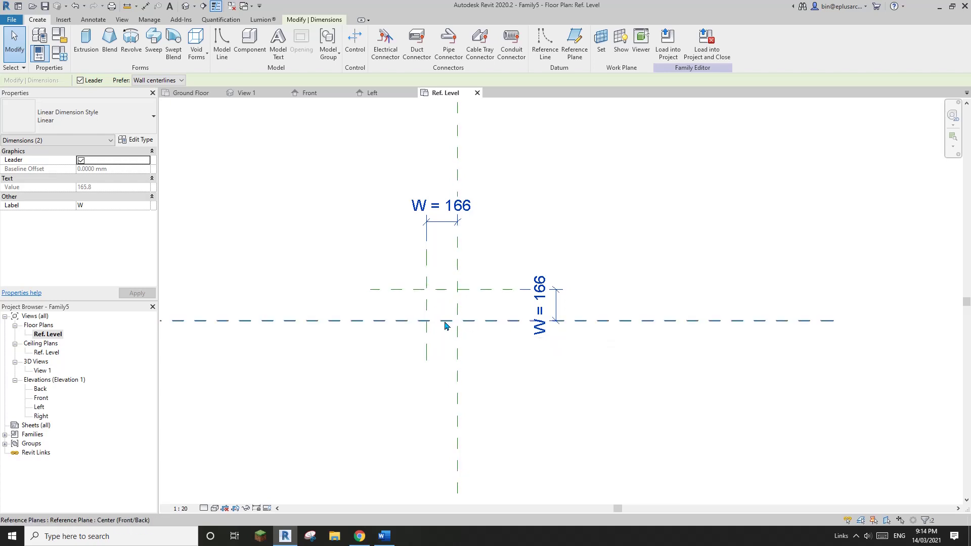
left_click(548, 54)
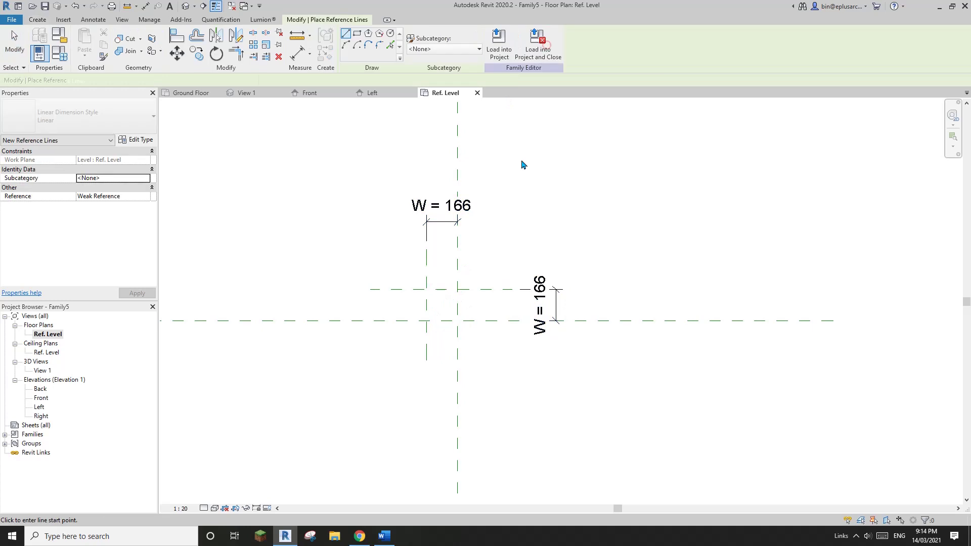
left_click(457, 290)
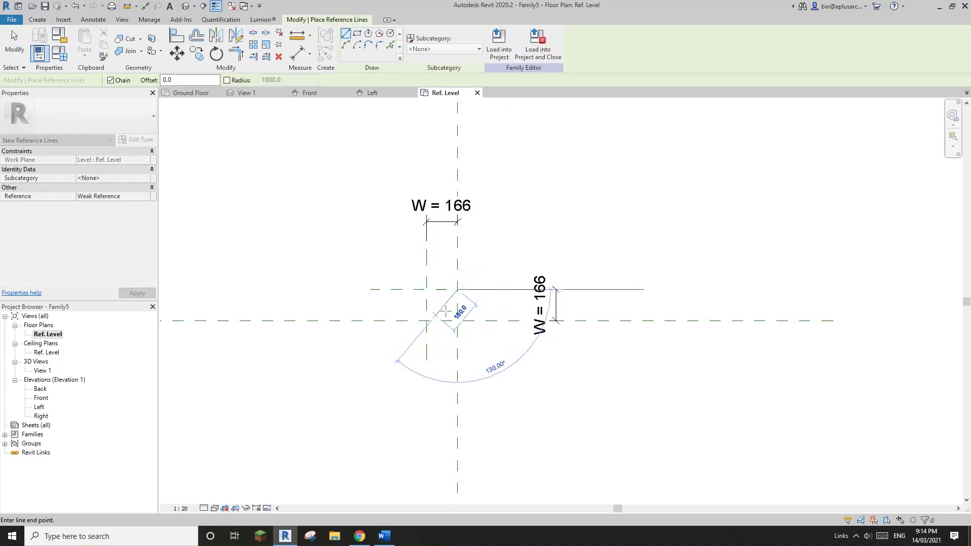
left_click(426, 321)
key("Escape")
key("Escape")
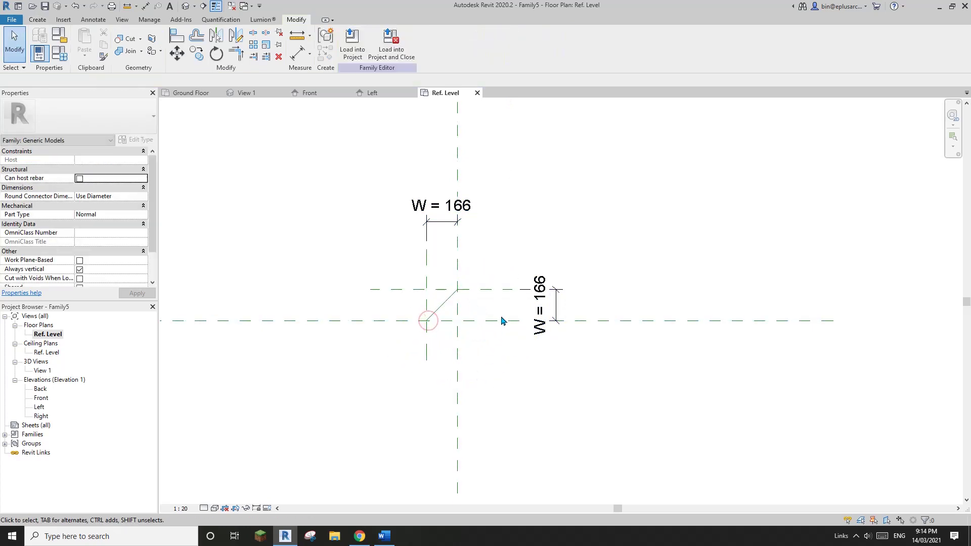
Move the horizontal offset reference plane until W is 180 mm to test the diagonal reference line
left_click(519, 279)
key("Escape")
left_click(501, 281)
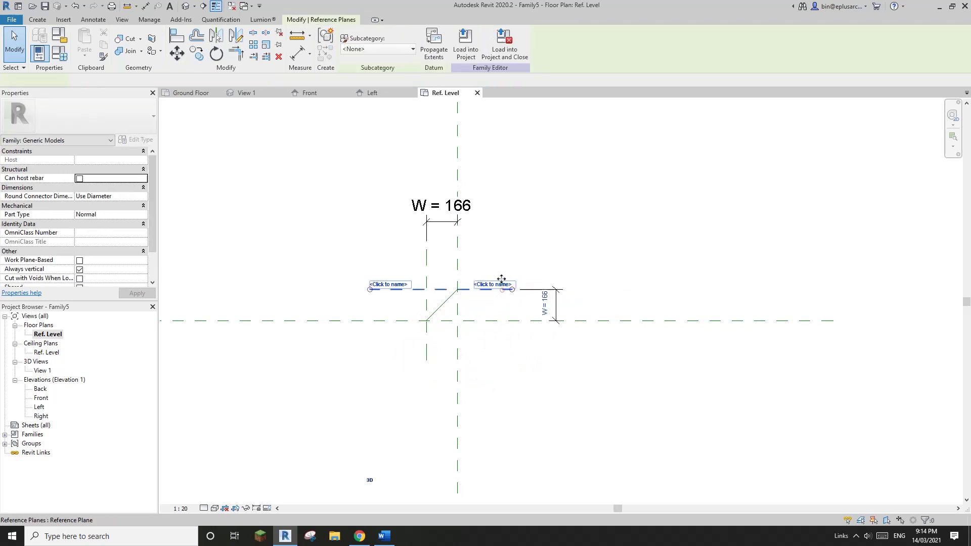
mouse_move(503, 263)
left_mouse_down()
mouse_move(502, 229)
mouse_move(502, 260)
left_mouse_up()
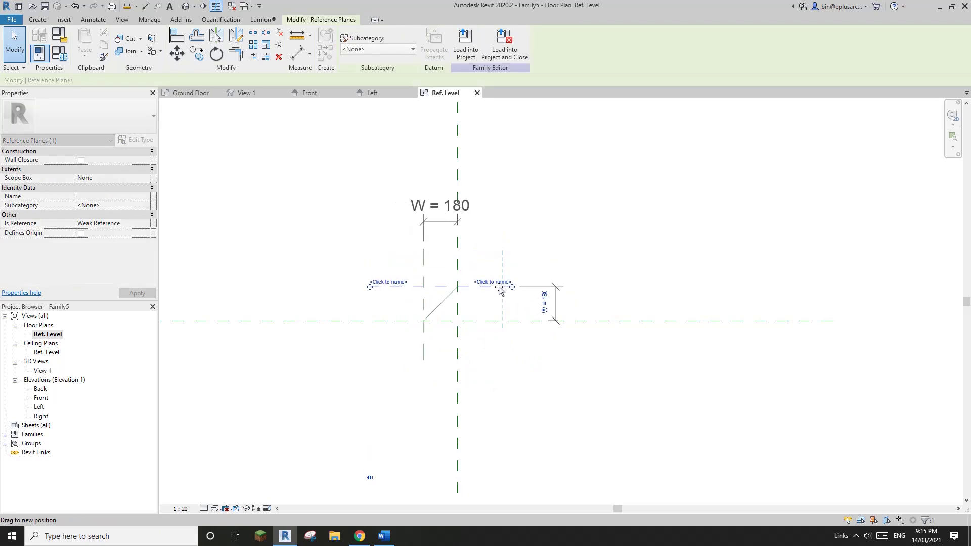
left_click(282, 272)
Create a void extrusion from a triangular profile locked to the diagonal reference line and closed along the two centre planes, finishing it in the Front elevation
left_click(37, 20)
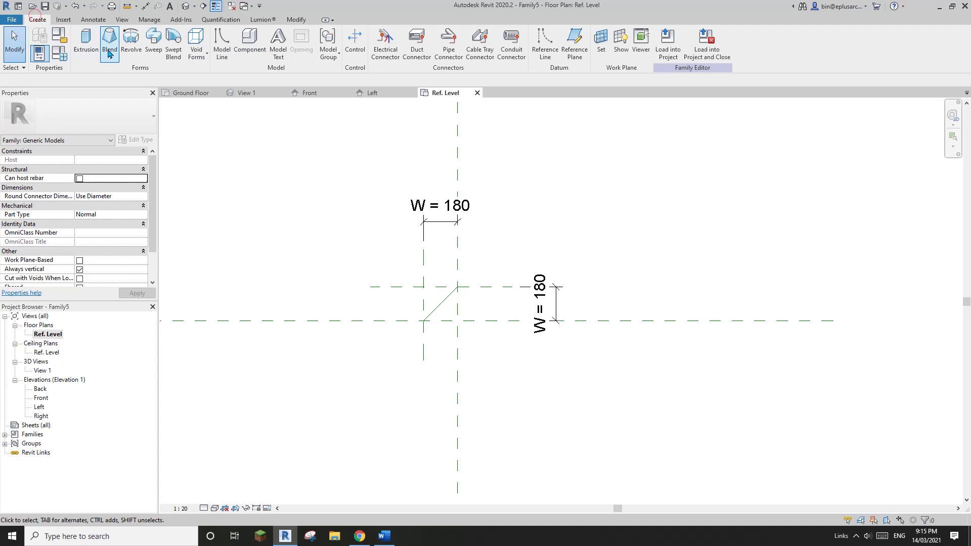
left_click(204, 49)
left_click(222, 72)
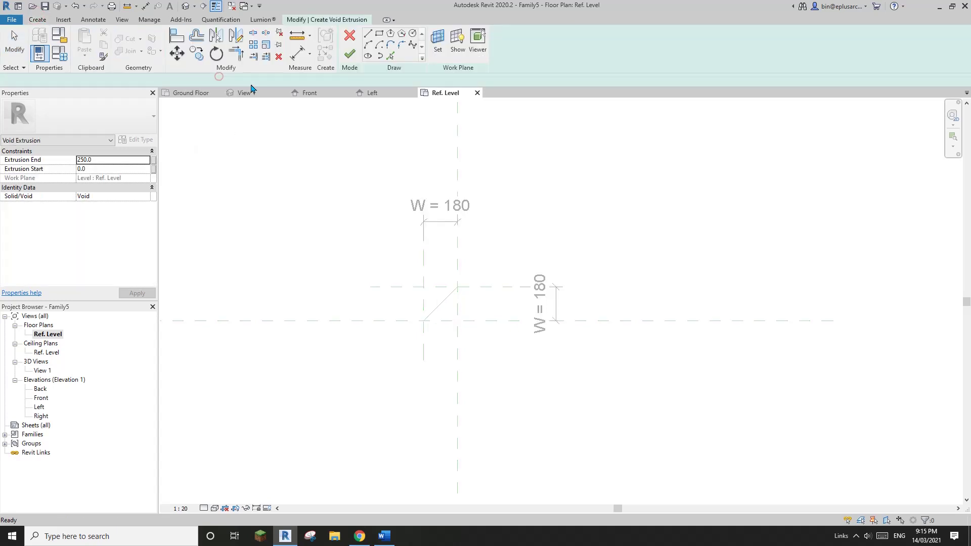
left_click(392, 56)
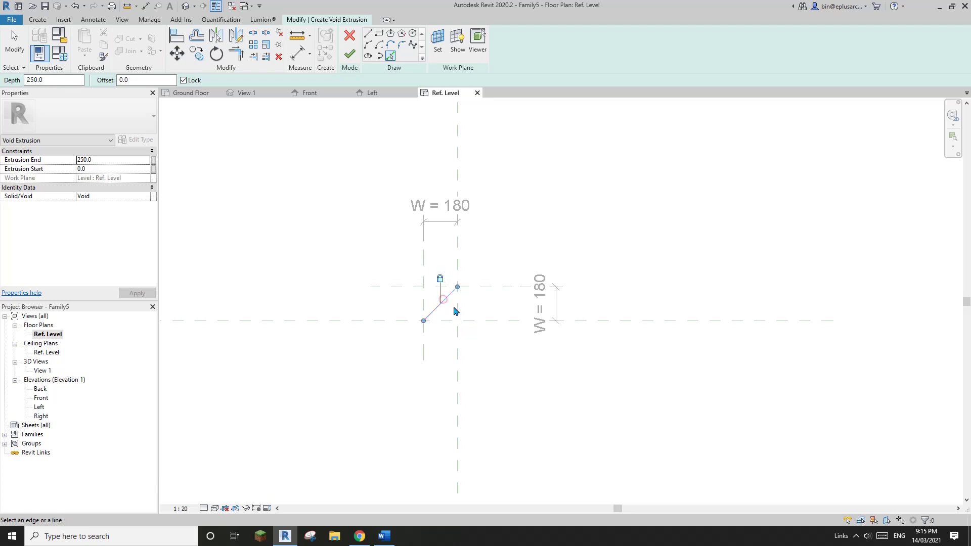
key("Escape")
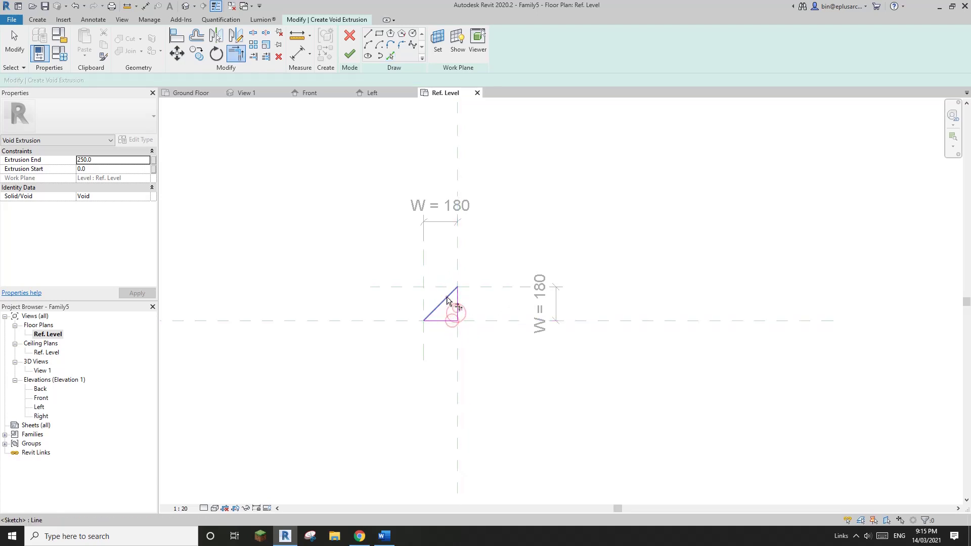
key("Escape")
double_click(40, 399)
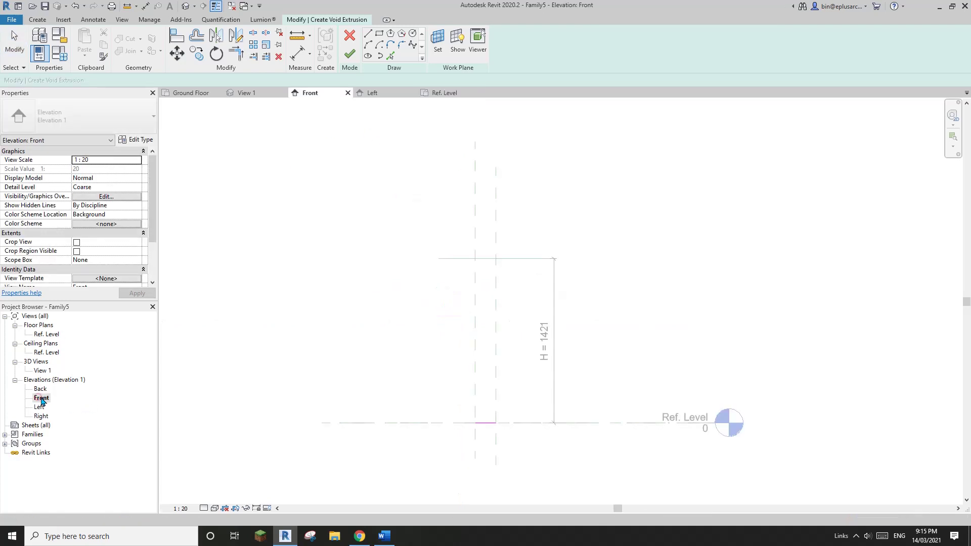
left_click(348, 54)
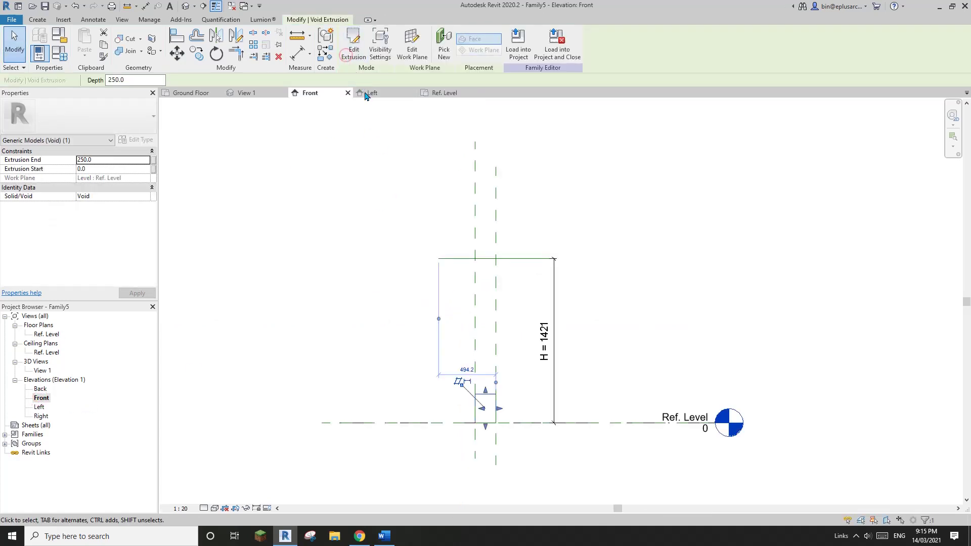
Stretch the void's upper face to the reference plane at height H and lock its upper and lower faces to that plane and the Ref. Level
left_click_drag(502, 273, 519, 244)
left_click(487, 428)
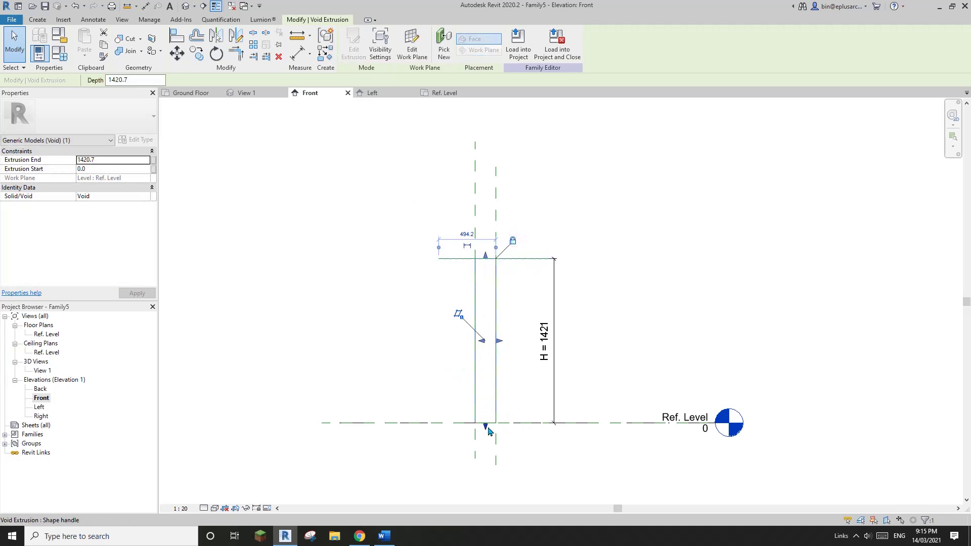
left_click_drag(489, 428, 486, 424)
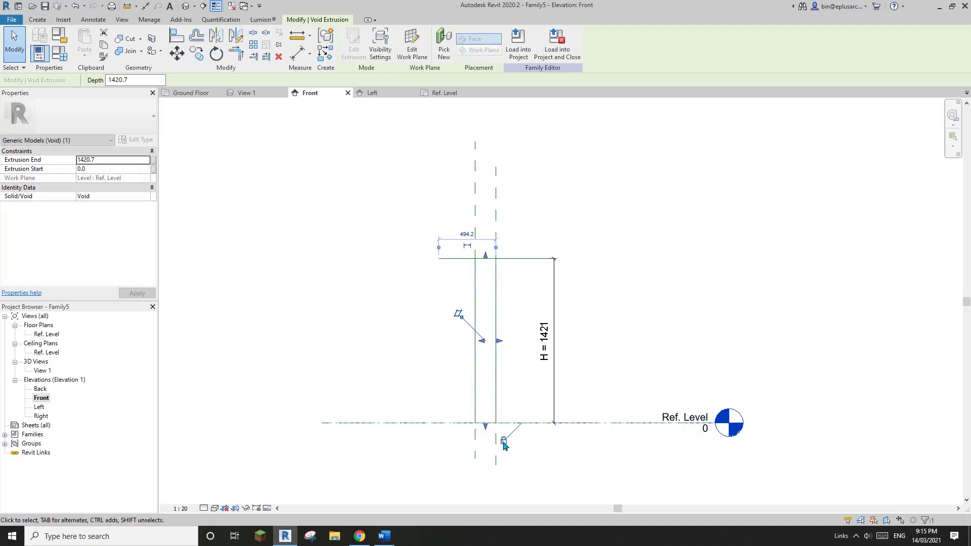
middle_click_drag(663, 302, 621, 295)
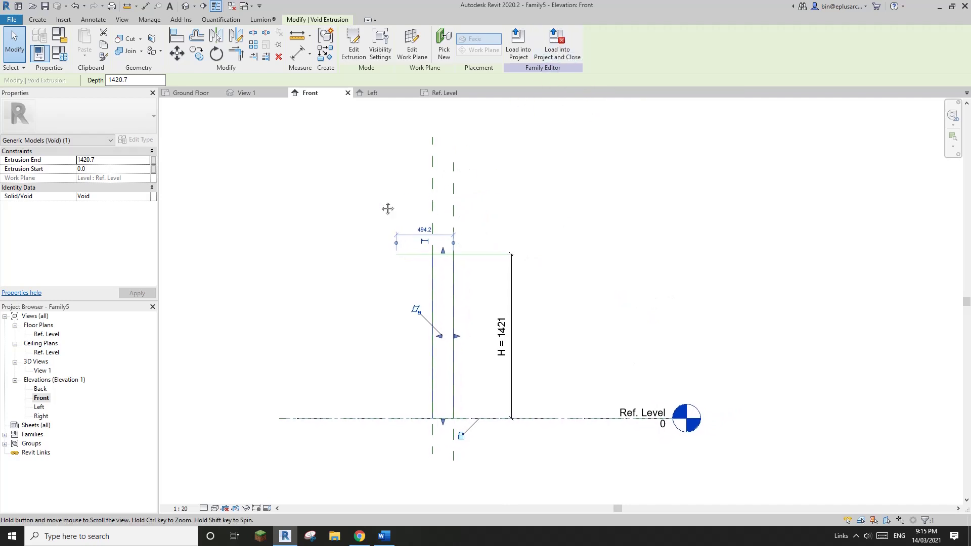
Enable Cut with Voids When Loaded for the family, then load it into the project and close it without saving
left_click(378, 190)
scroll(107, 246, "down", 2)
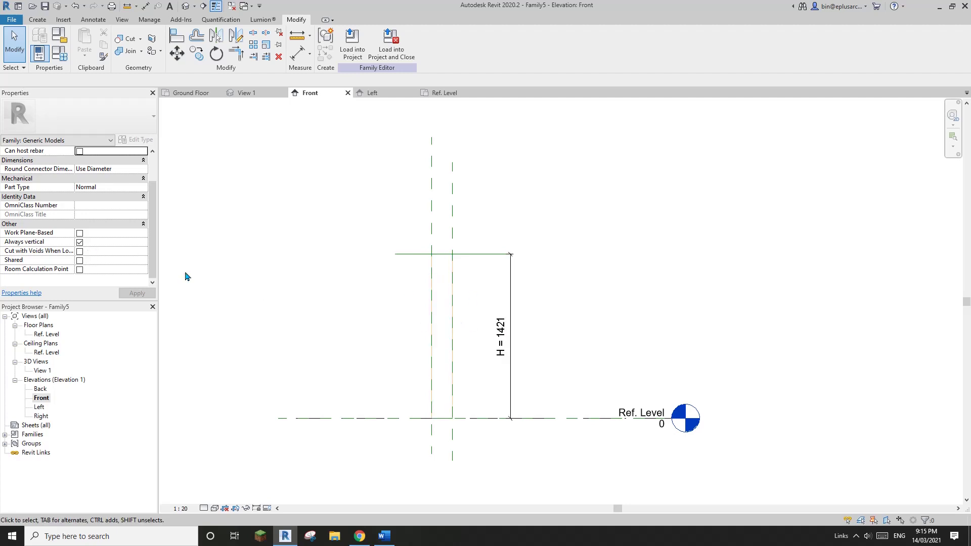
left_click(79, 251)
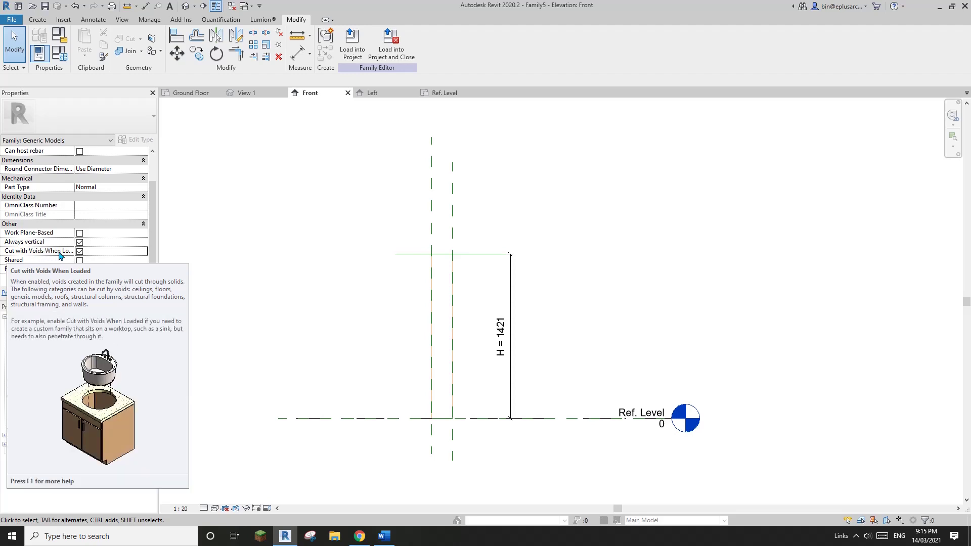
left_click(399, 43)
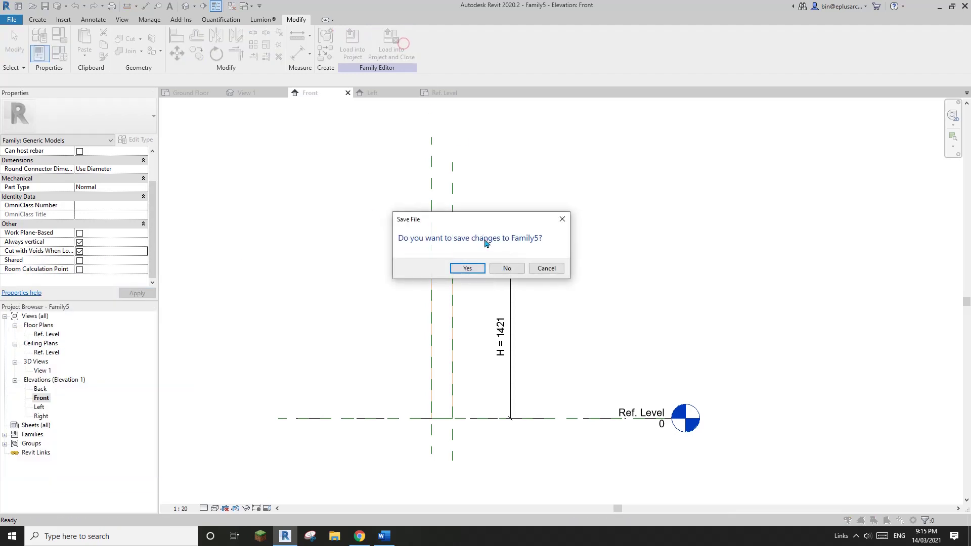
left_click(507, 269)
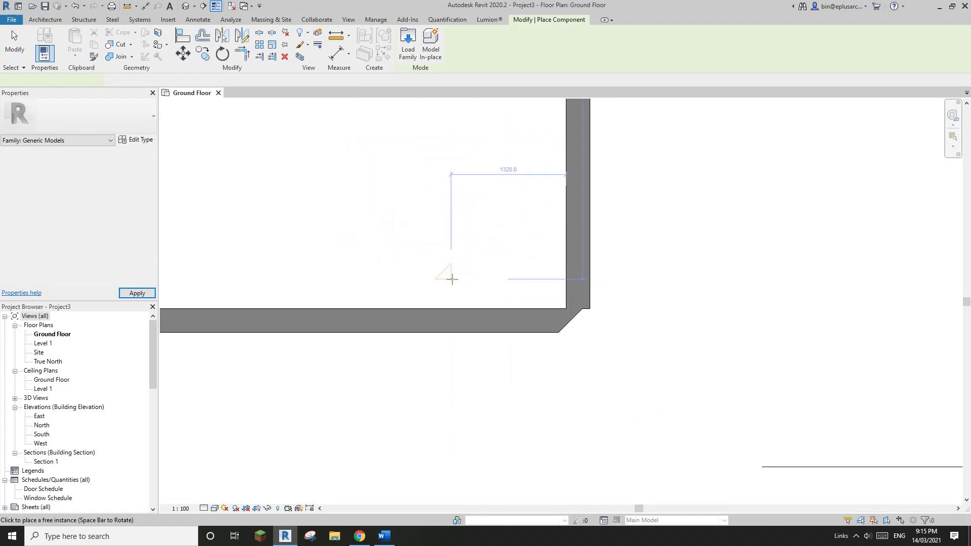
Place a Family5 void on the outer lower-left corner of the walls in the Ground Floor plan, rotated to match the corner
scroll(389, 250, "down", 5)
middle_click_drag(335, 254, 526, 261)
scroll(279, 297, "up", 4)
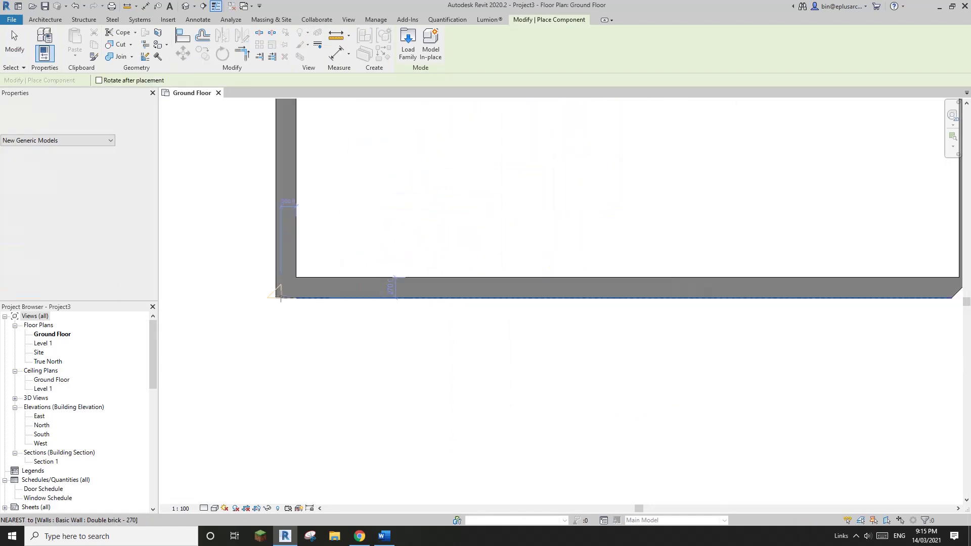
scroll(667, 288, "down", 1)
middle_click_drag(758, 303, 691, 314)
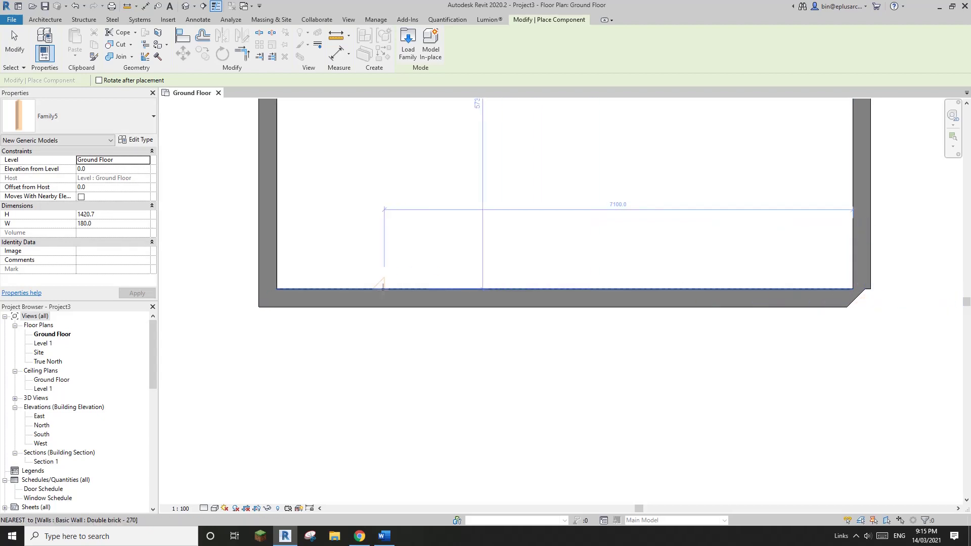
scroll(237, 299, "up", 2)
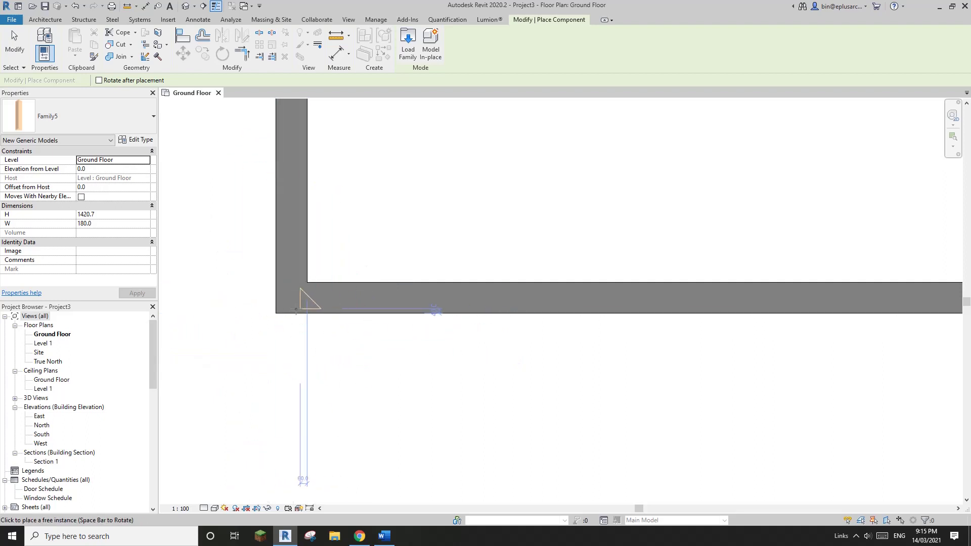
left_click(277, 312)
Place another Family5 void on the outer upper-left wall corner, rotated to fit inside the walls
scroll(298, 354, "down", 3)
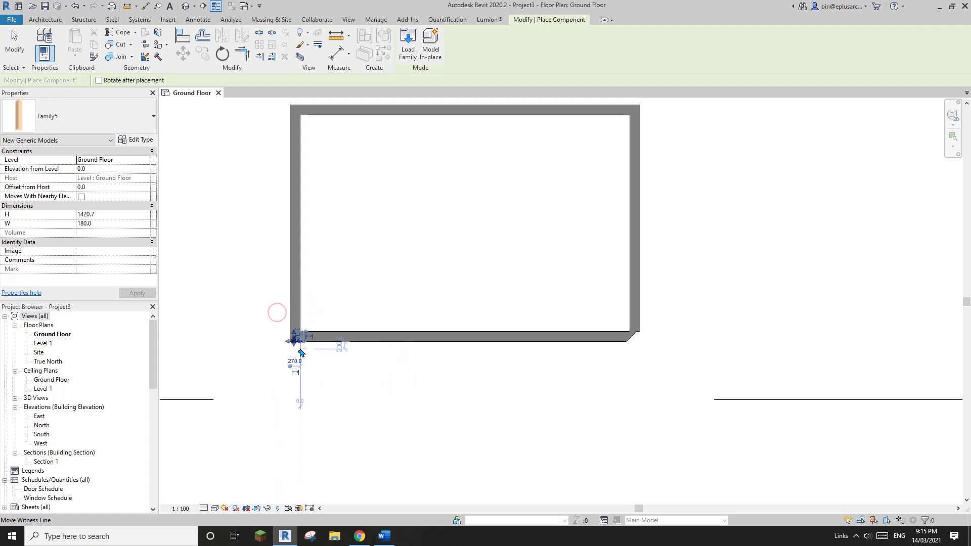
scroll(301, 353, "down", 2)
scroll(299, 282, "up", 4)
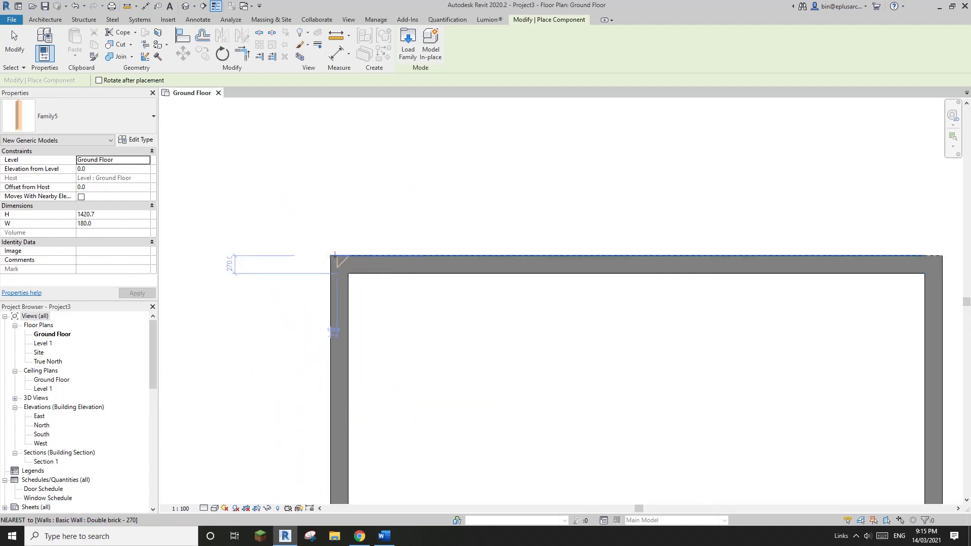
left_click(330, 258)
Place a third Family5 void on the outer upper-right wall corner, rotated to fit the corner, and finish placing components
scroll(344, 288, "down", 2)
middle_click_drag(774, 268, 468, 245)
scroll(468, 245, "up", 3)
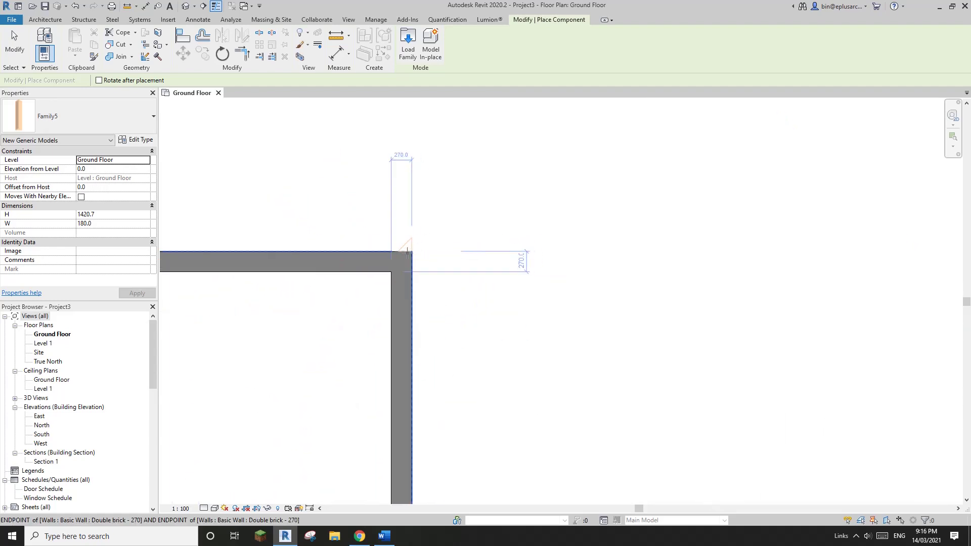
scroll(411, 256, "up", 2)
key("space")
left_click(414, 252)
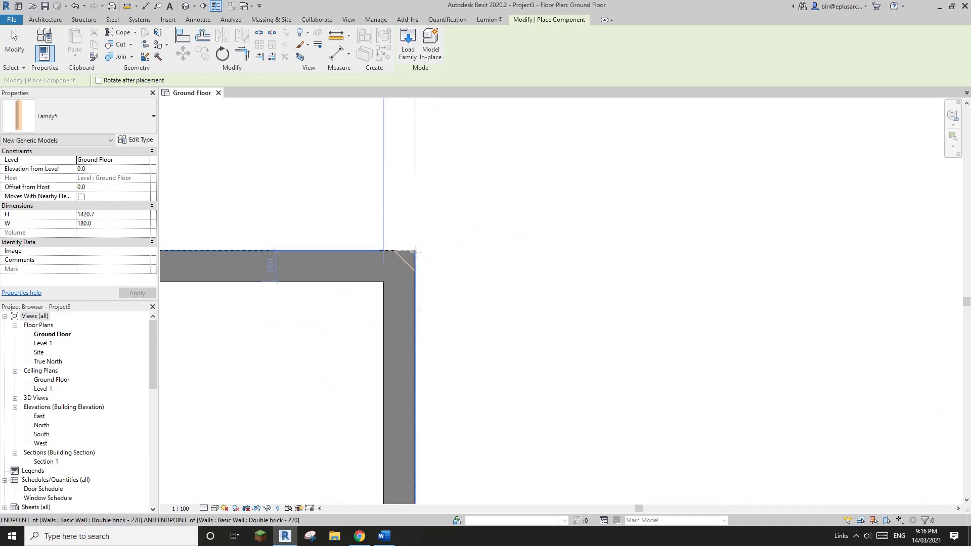
scroll(424, 272, "down", 4)
key("Escape")
key("Escape")
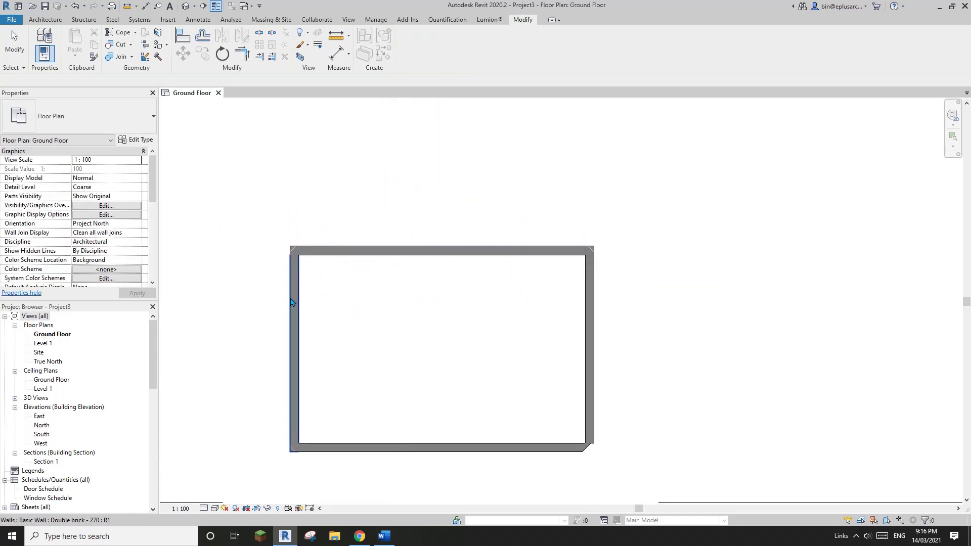
In the default 3D view, select all Family5 instances in the project and set their height H to 8000
left_click(185, 9)
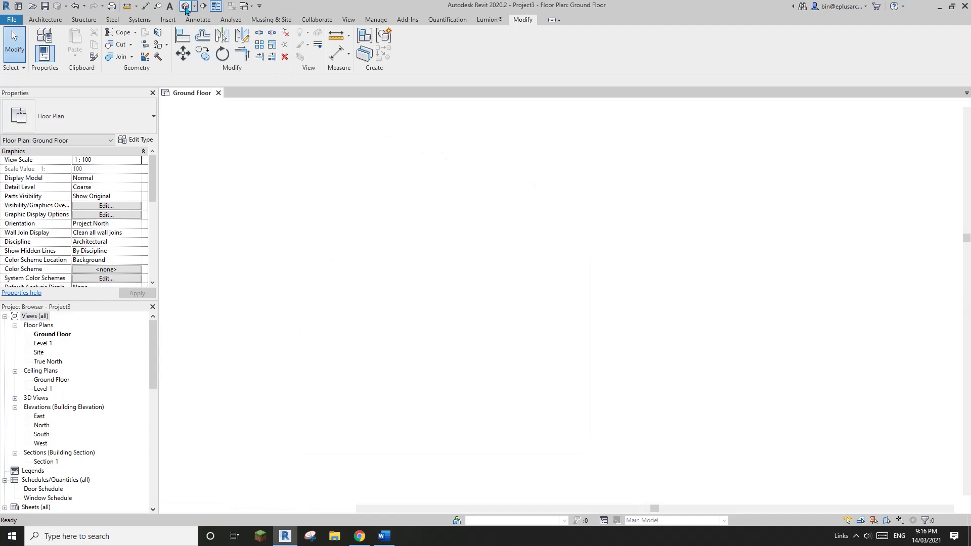
scroll(538, 347, "up", 3)
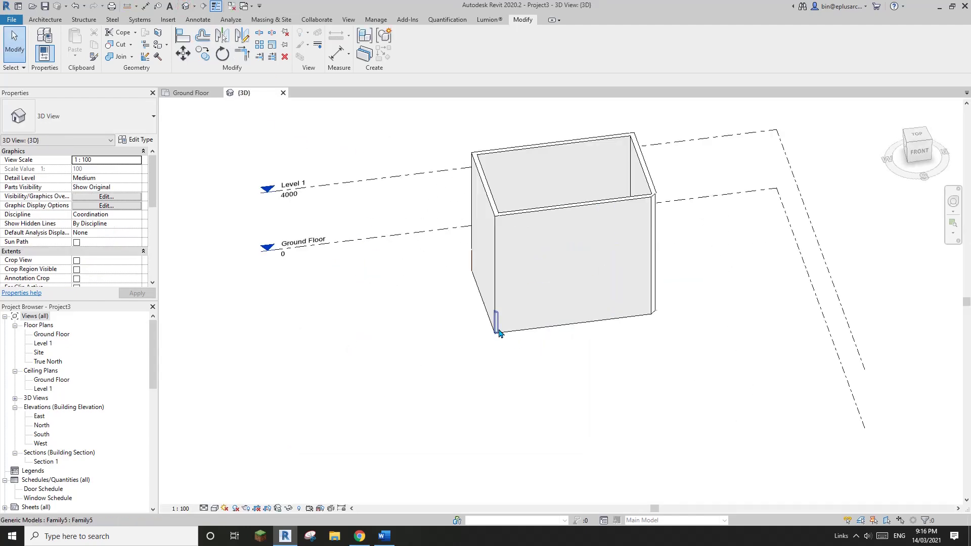
left_click(498, 333)
middle_click_drag(503, 336, 581, 335, "shift")
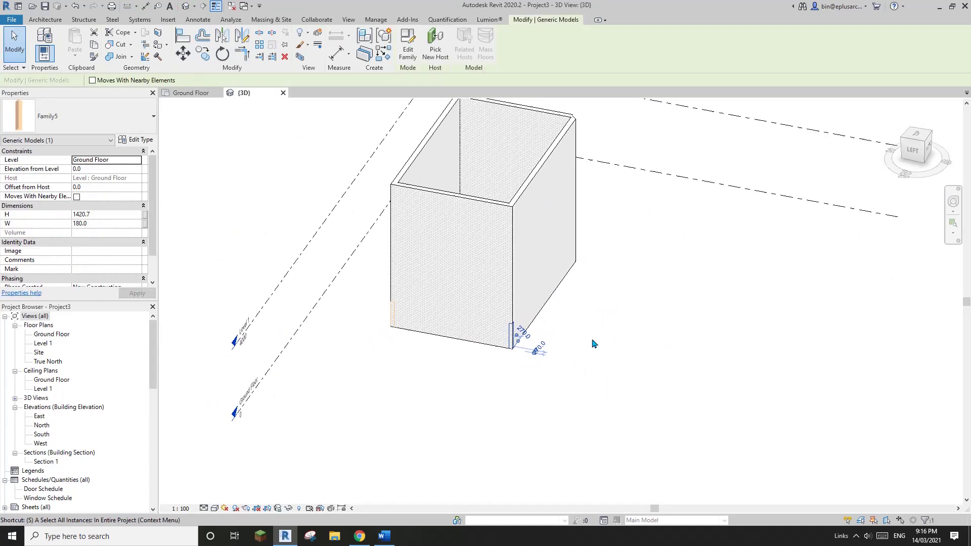
left_click(594, 344)
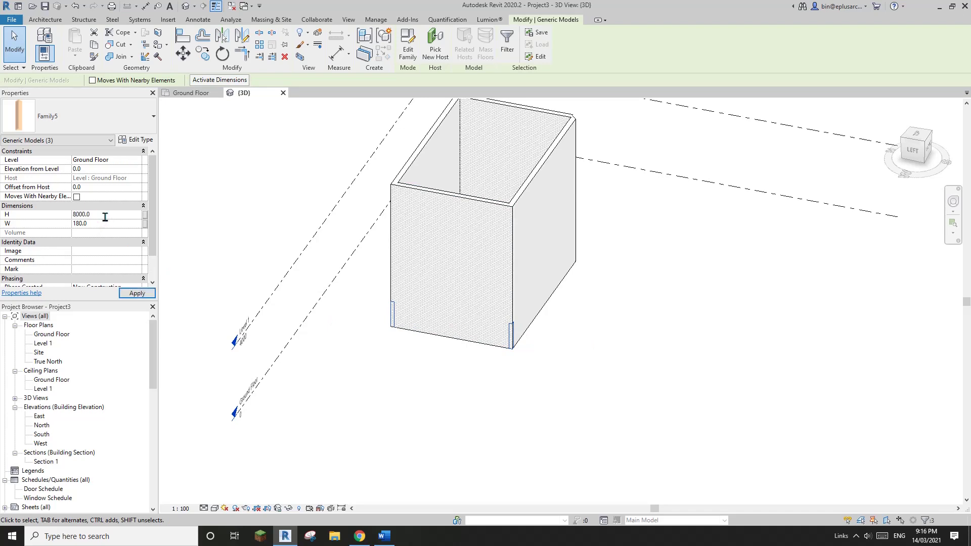
scroll(379, 284, "down", 4)
middle_click_drag(381, 281, 345, 310)
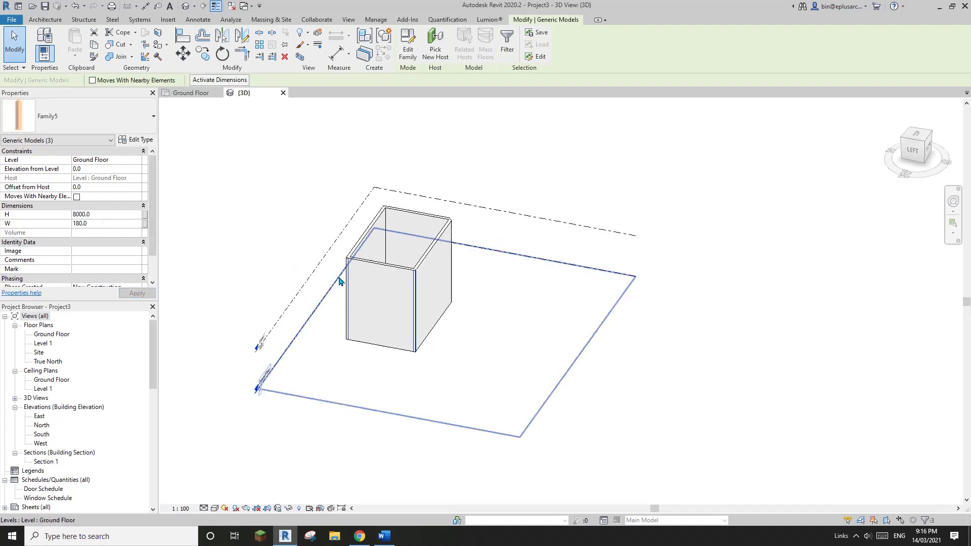
scroll(437, 341, "up", 1)
middle_click_drag(436, 339, 211, 316, "shift")
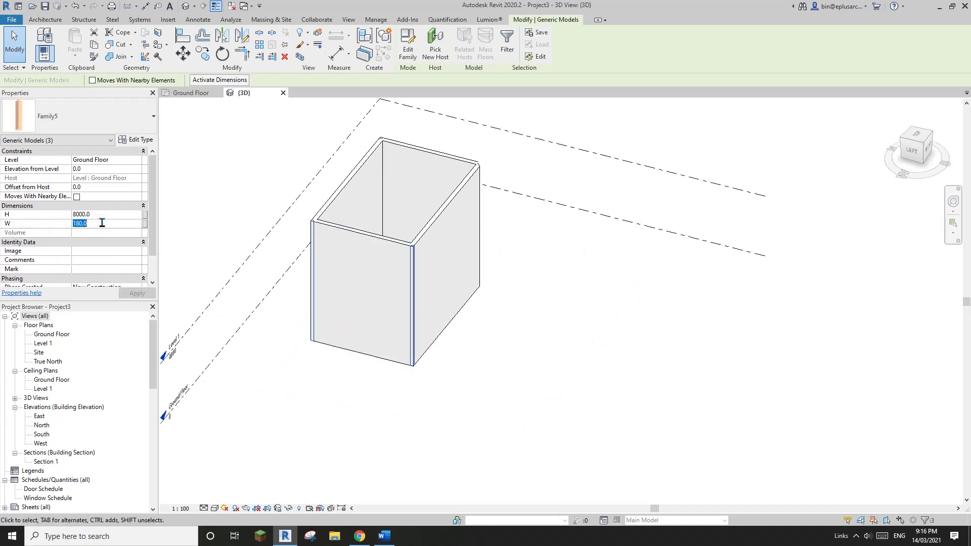
scroll(473, 295, "up", 5)
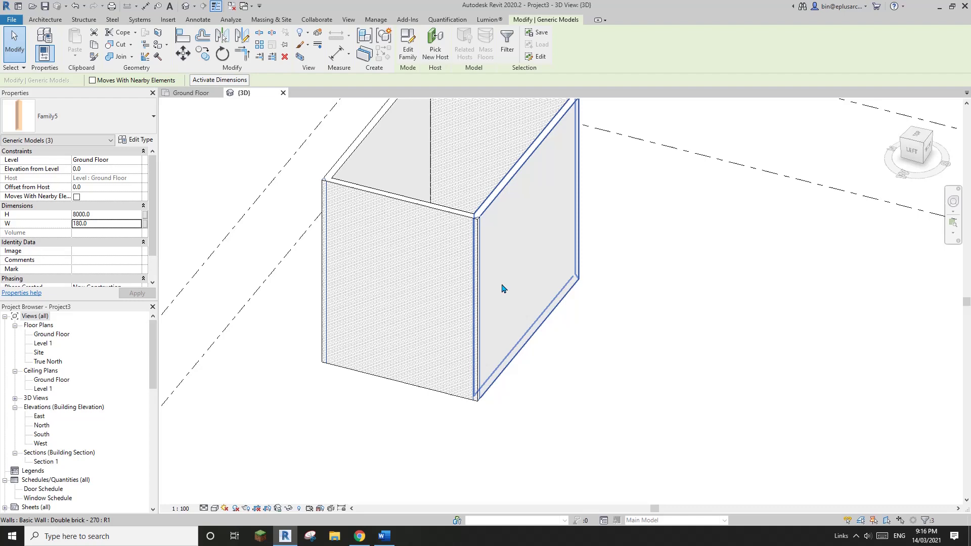
key("Escape")
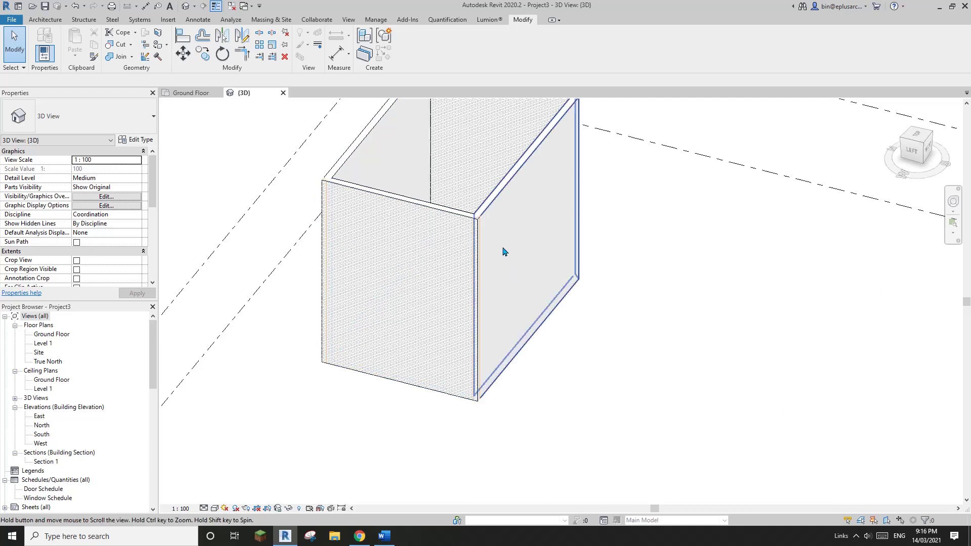
Cut the left-side brick wall with the Family5 void at its first corner using Cut Geometry
middle_click_drag(504, 249, 531, 247)
left_click(120, 46)
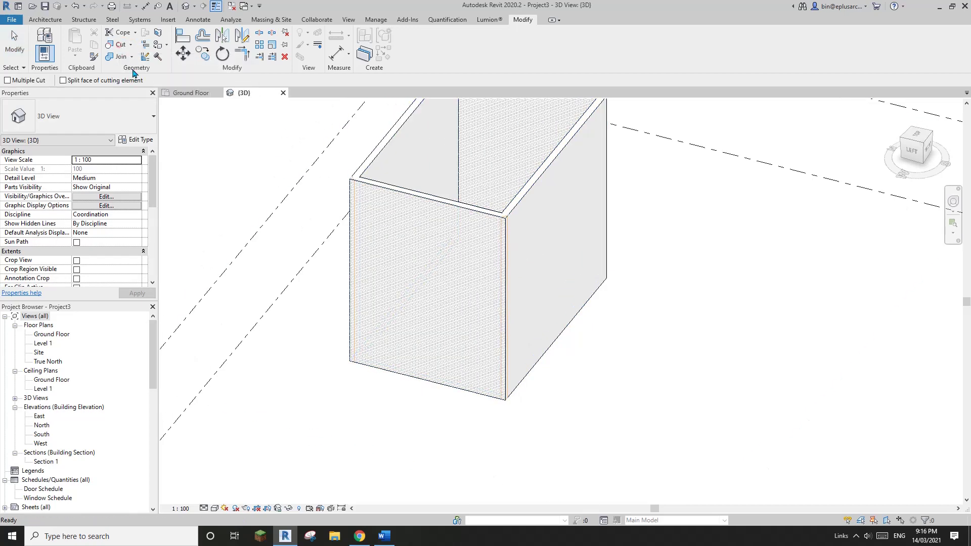
scroll(487, 354, "up", 3)
middle_click_drag(488, 374, 488, 372)
left_click(485, 372)
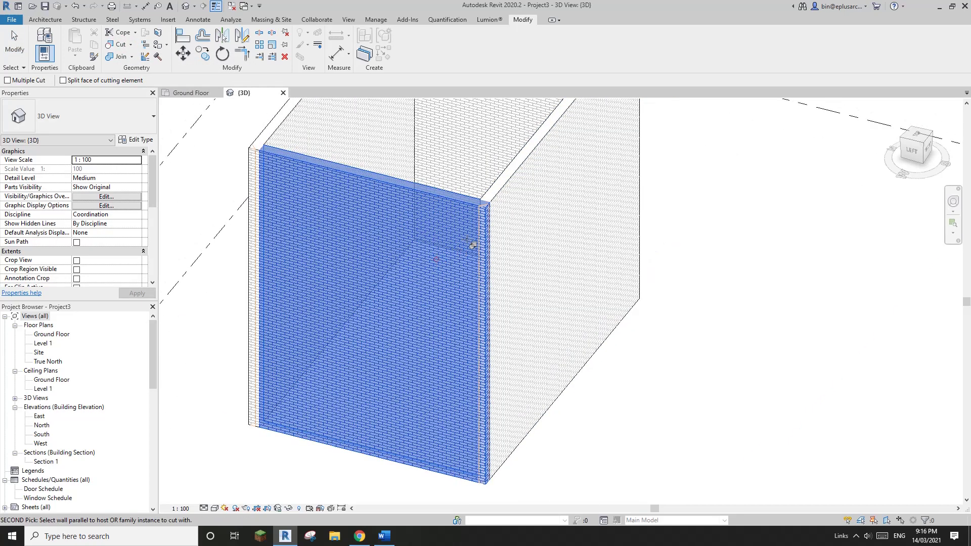
left_click(486, 222)
Cut the walls with the Family5 voids at the other two corners and end the Cut Geometry command
scroll(276, 349, "down", 1)
middle_click_drag(275, 349, 590, 324)
left_click(542, 239)
middle_click_drag(575, 252, 450, 253, "shift")
left_click(432, 241)
left_click(471, 241)
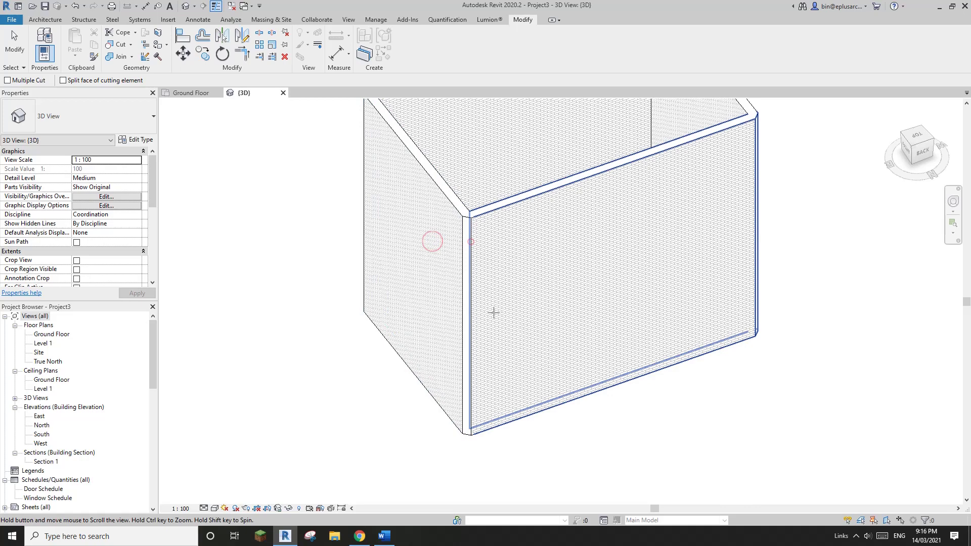
key("Escape")
Select all Family5 instances and increase their width W to enlarge the corner chamfers
middle_click_drag(495, 320, 481, 340)
left_click(444, 336)
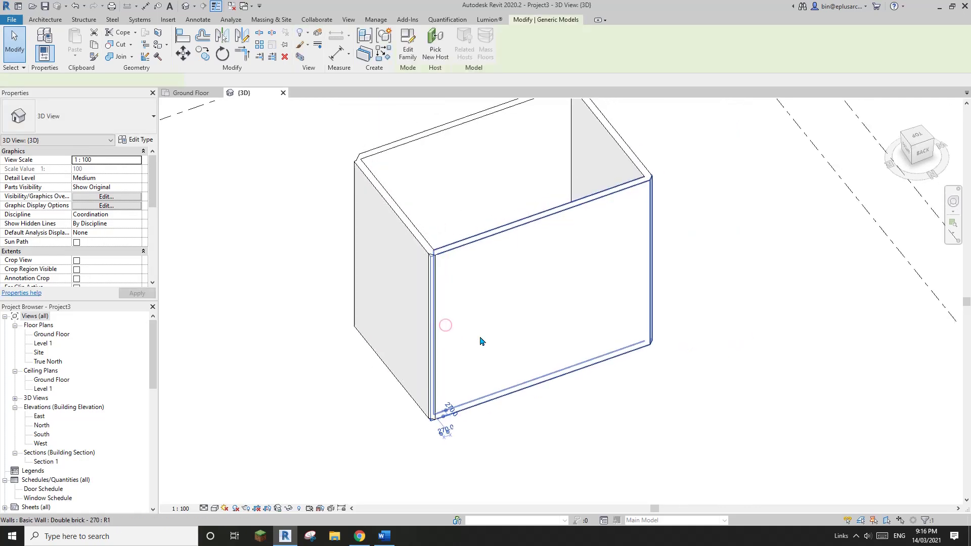
middle_click_drag(564, 338, 193, 261, "shift")
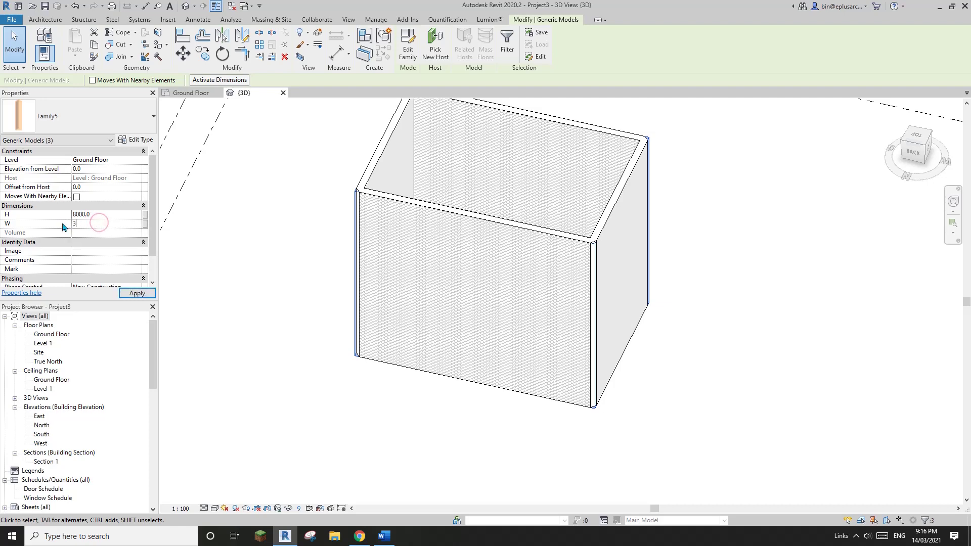
key("Return")
left_click(356, 389)
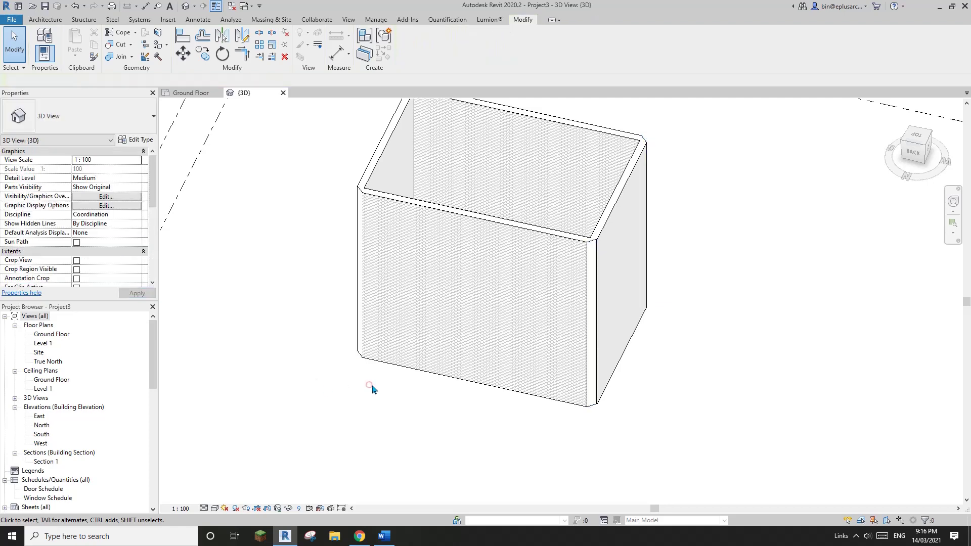
Examine the Family5 voids and the chamfered wall corners from several sides of the wall box
middle_click_drag(370, 390, 434, 374, "shift")
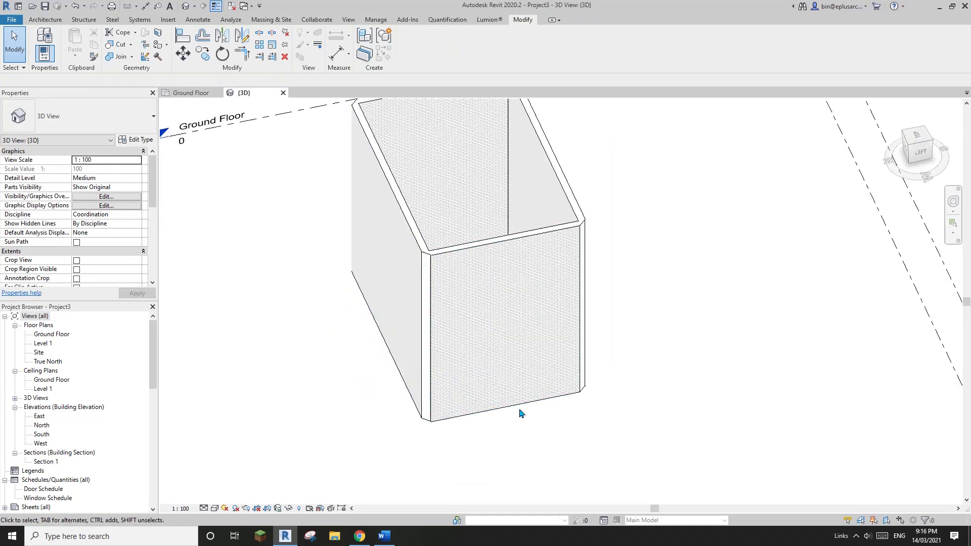
scroll(473, 399, "up", 6)
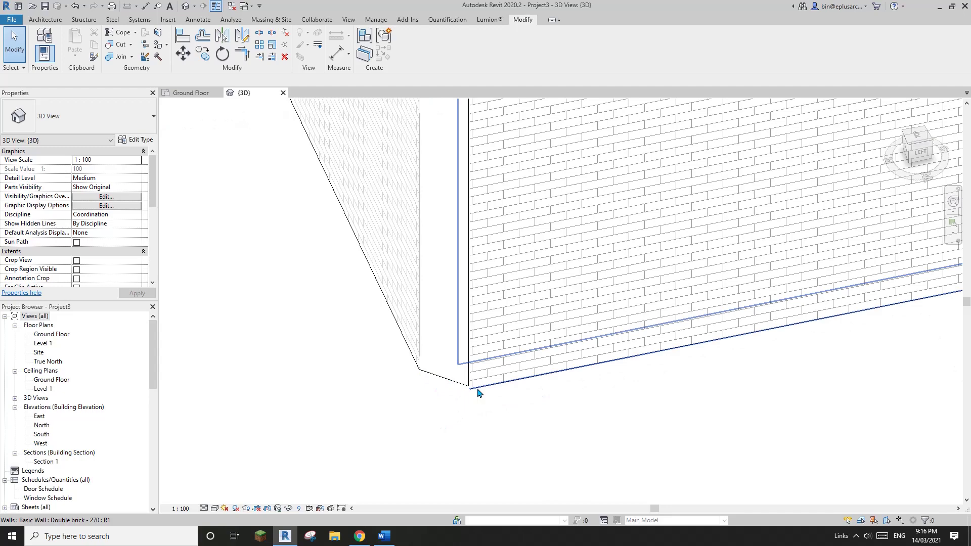
left_click(449, 391)
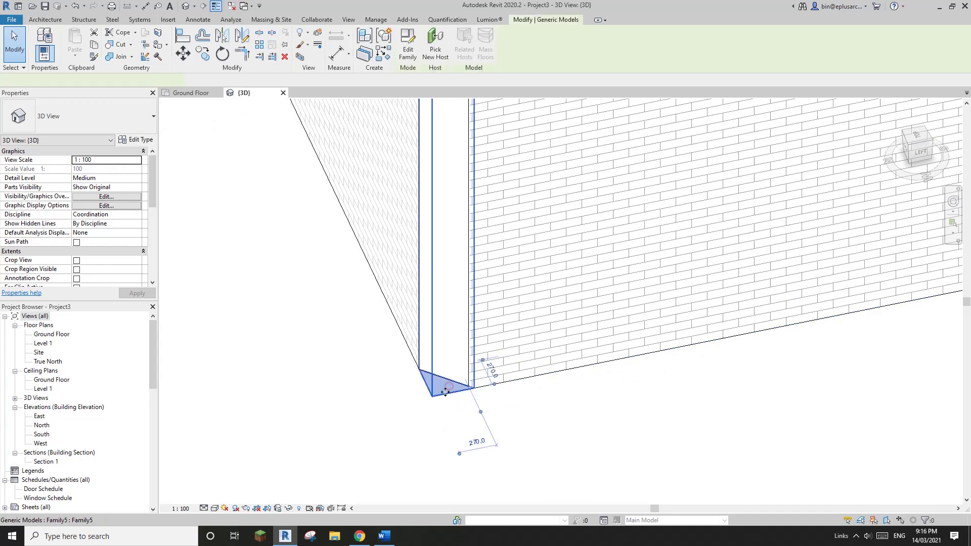
scroll(448, 390, "down", 4)
middle_click_drag(461, 392, 445, 414)
middle_click_drag(570, 335, 329, 309, "shift")
scroll(358, 301, "down", 2)
scroll(553, 401, "up", 1)
scroll(567, 473, "down", 2)
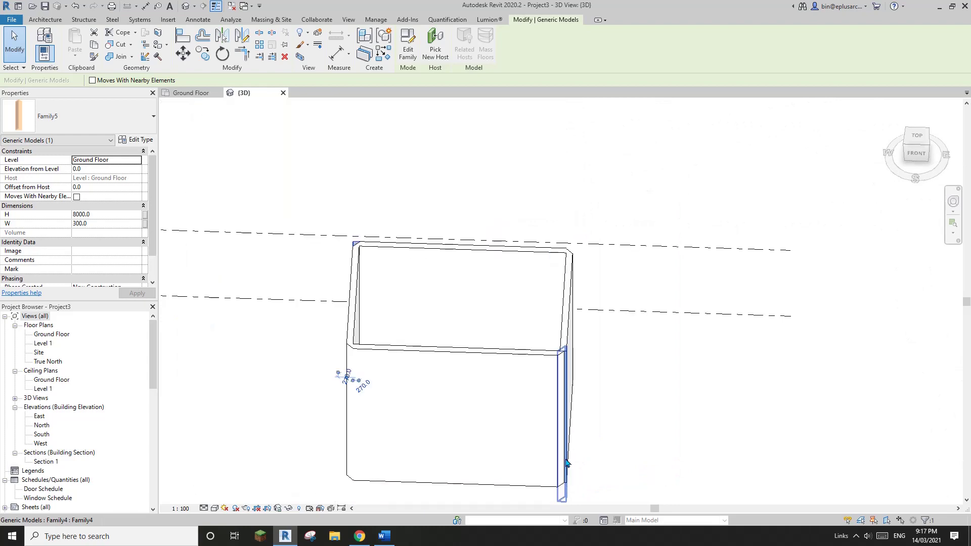
mouse_move(568, 471)
middle_mouse_down("shift")
mouse_move(703, 401)
mouse_move(731, 397)
middle_mouse_up("shift")
scroll(506, 357, "up", 3)
left_click(512, 471)
middle_click_drag(495, 489, 427, 332)
scroll(475, 410, "up", 2)
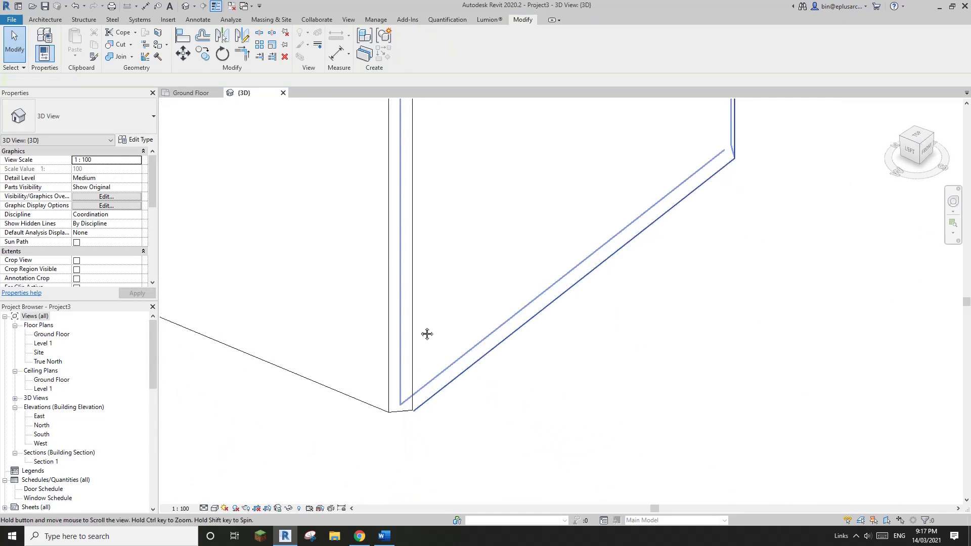
left_click(117, 44)
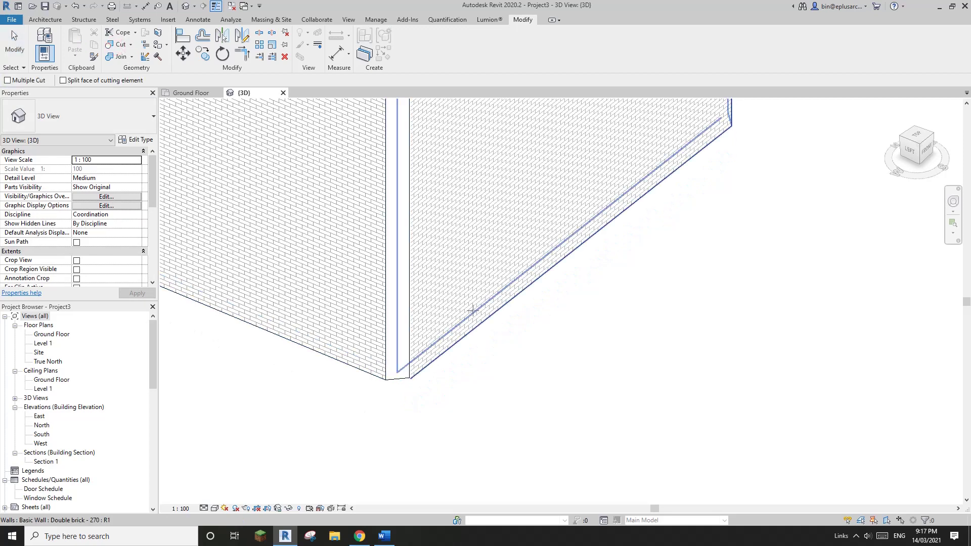
middle_click_drag(418, 372, 492, 432)
key("Escape")
Select the Family5 void at the left-front corner and increase its width W
left_click(469, 434)
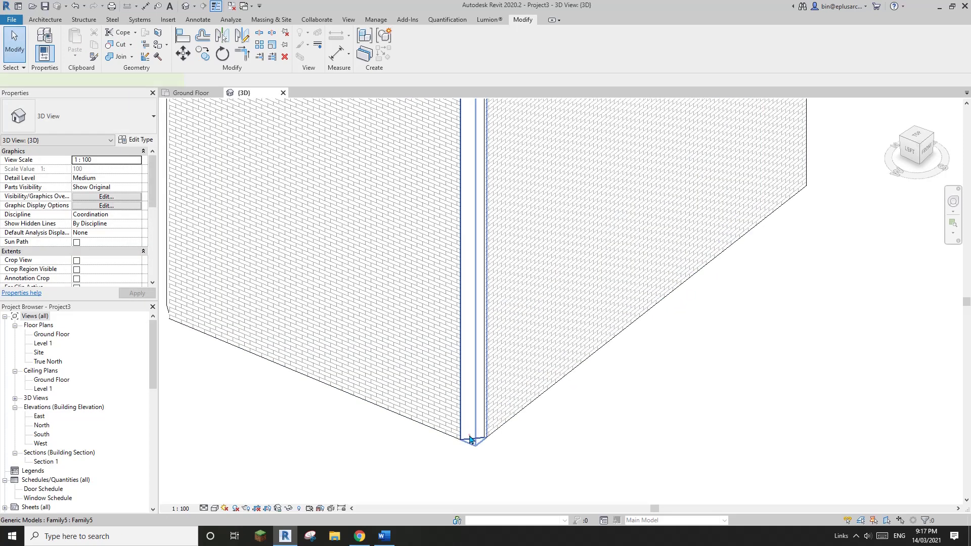
left_click(102, 225)
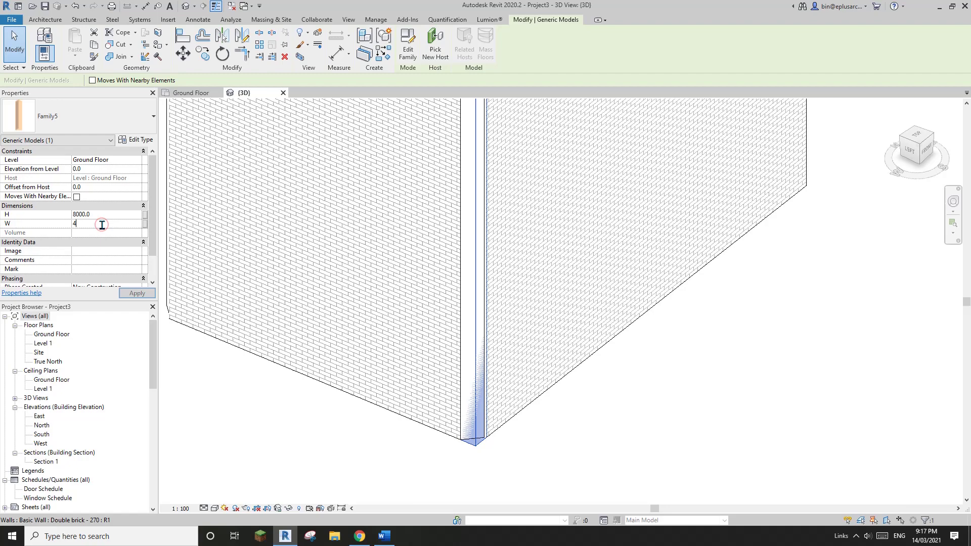
left_click(589, 399)
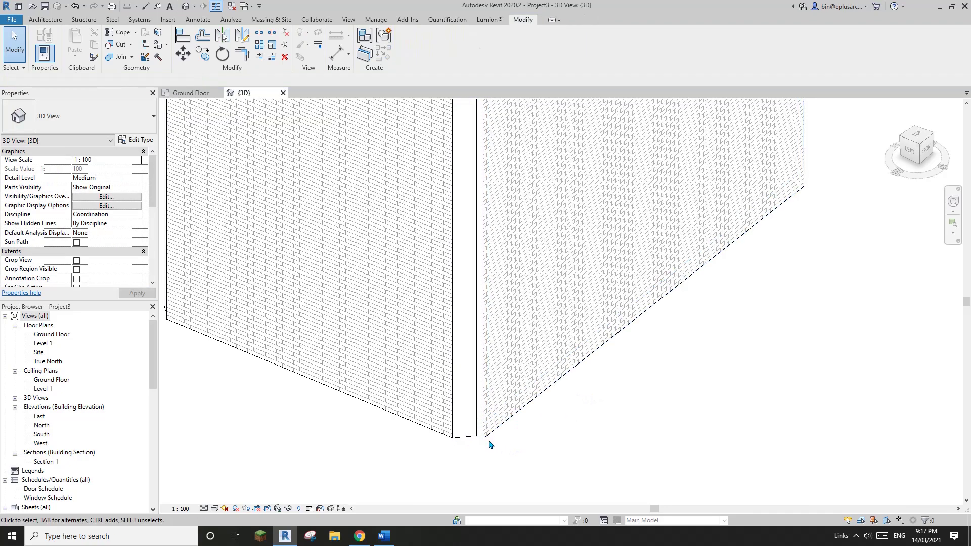
Display the 3D view in a shaded visual style and check the widened left-front corner
scroll(494, 439, "down", 2)
scroll(489, 454, "up", 3)
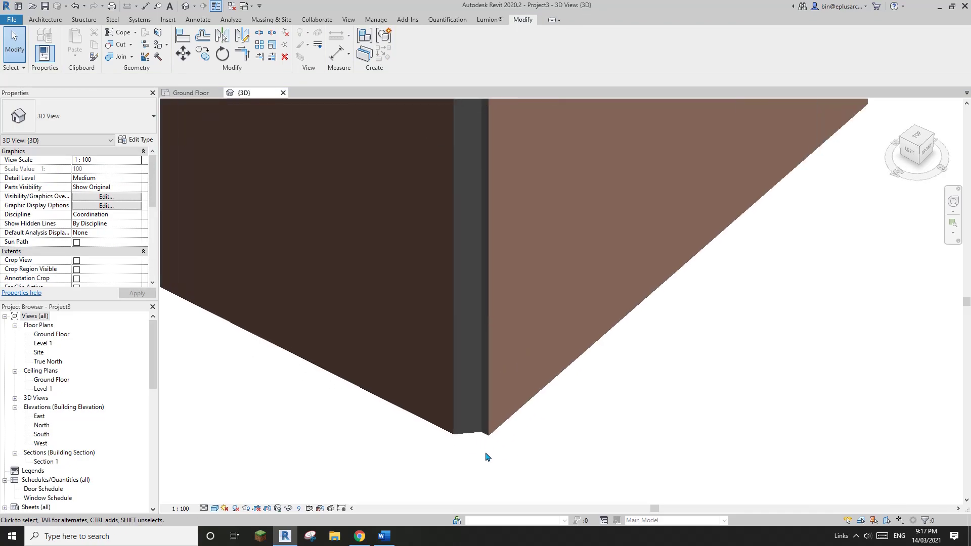
scroll(501, 420, "down", 2)
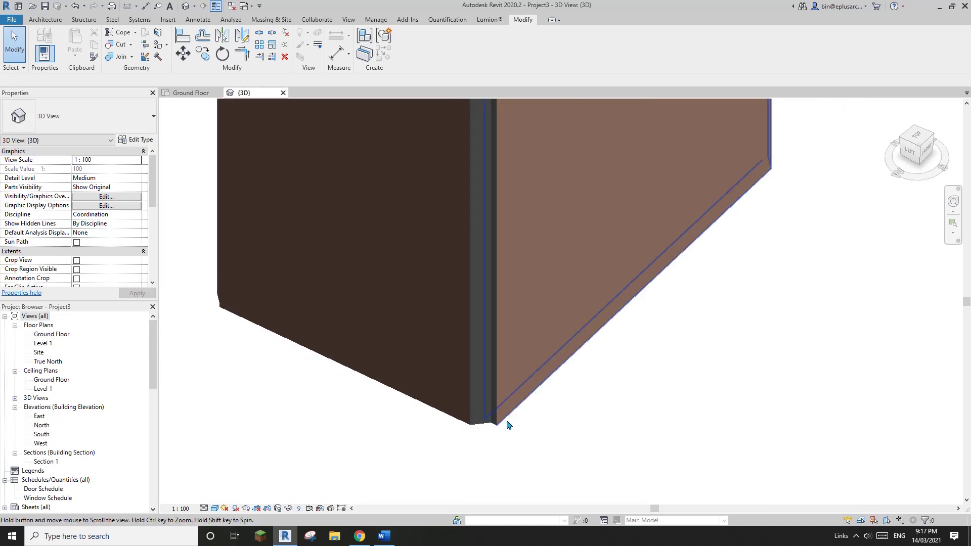
scroll(497, 431, "down", 1)
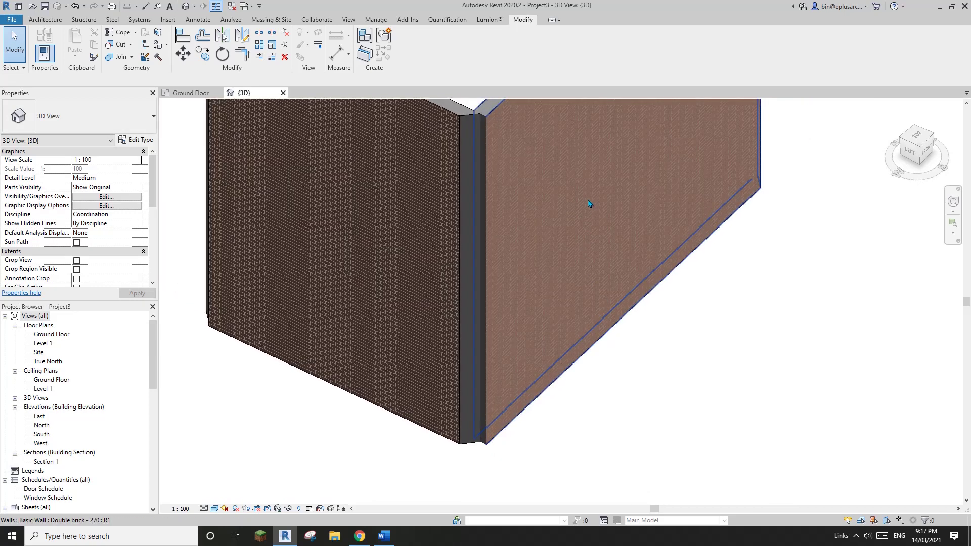
middle_click_drag(546, 281, 543, 295)
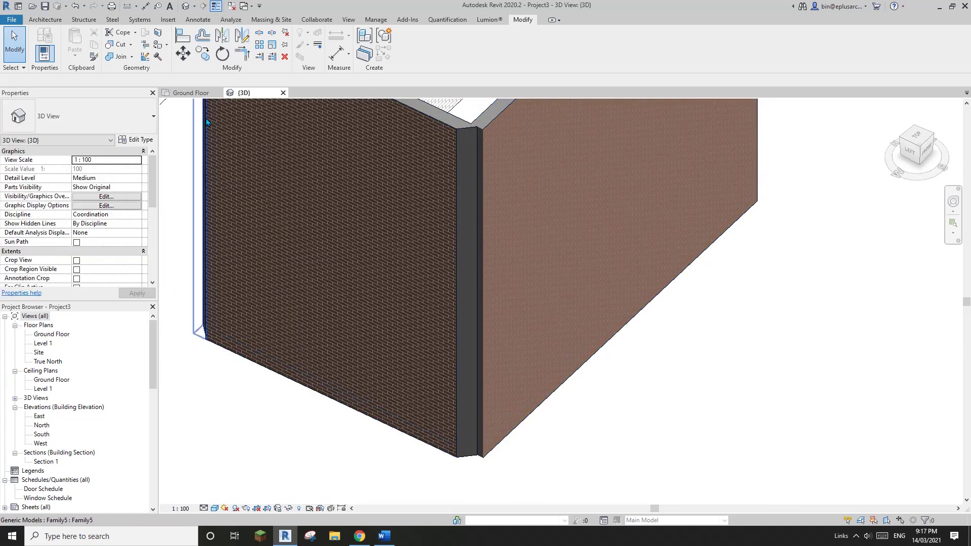
Cut the front wall with the widened Family5 void at the left-front corner using Cut Geometry
left_click(120, 45)
left_click(584, 286)
left_click(481, 454)
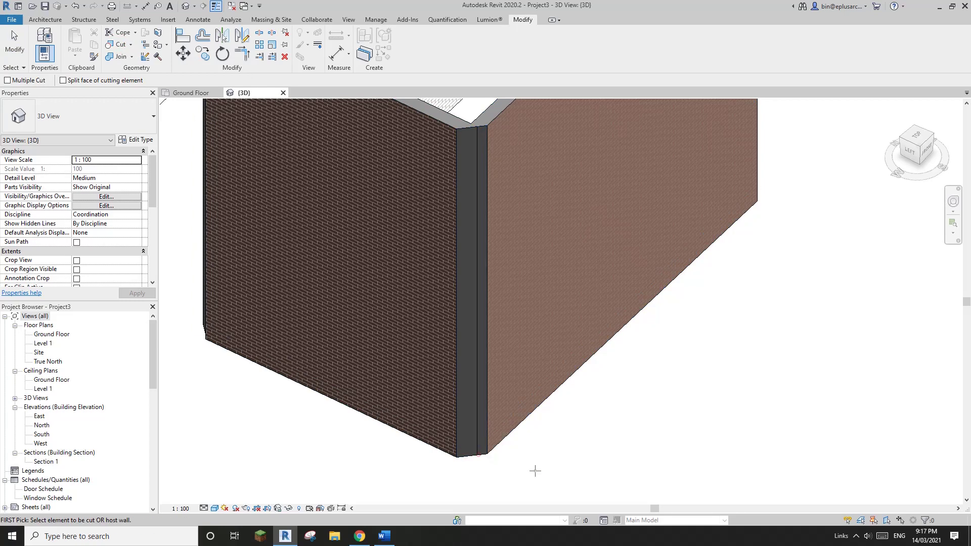
key("Escape")
Examine the upper end of the left-front chamfer where the two cut walls meet
middle_click_drag(684, 475, 587, 466, "shift")
scroll(501, 187, "up", 5)
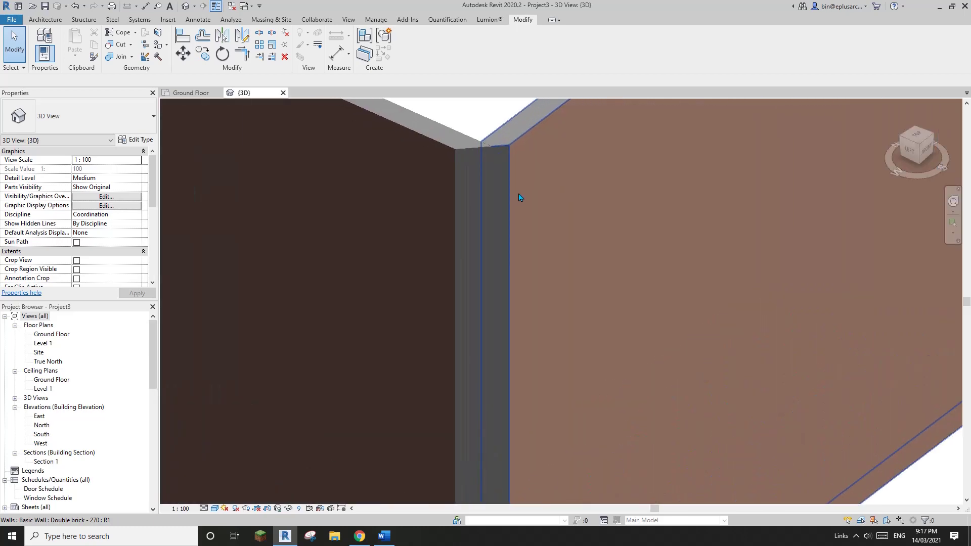
scroll(493, 154, "up", 5)
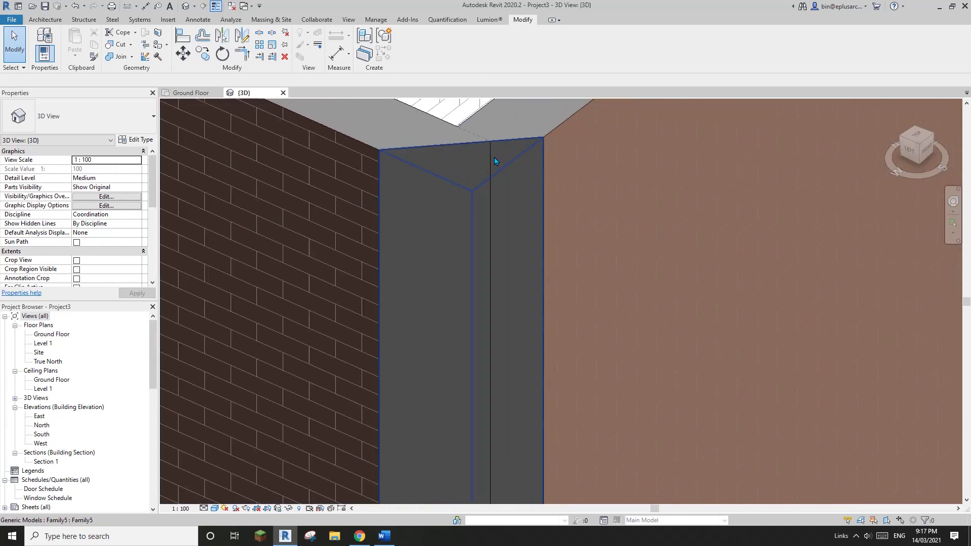
scroll(493, 181, "up", 3)
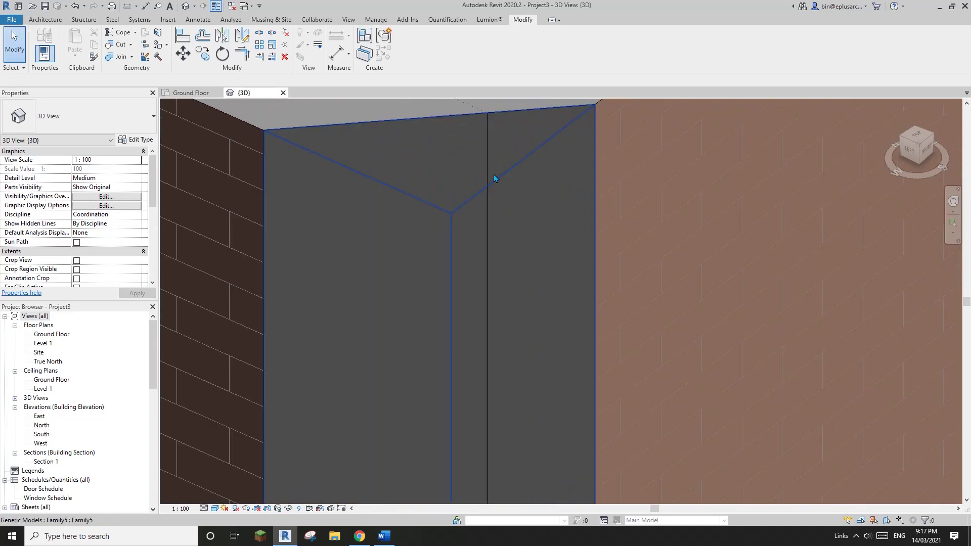
scroll(494, 186, "down", 10)
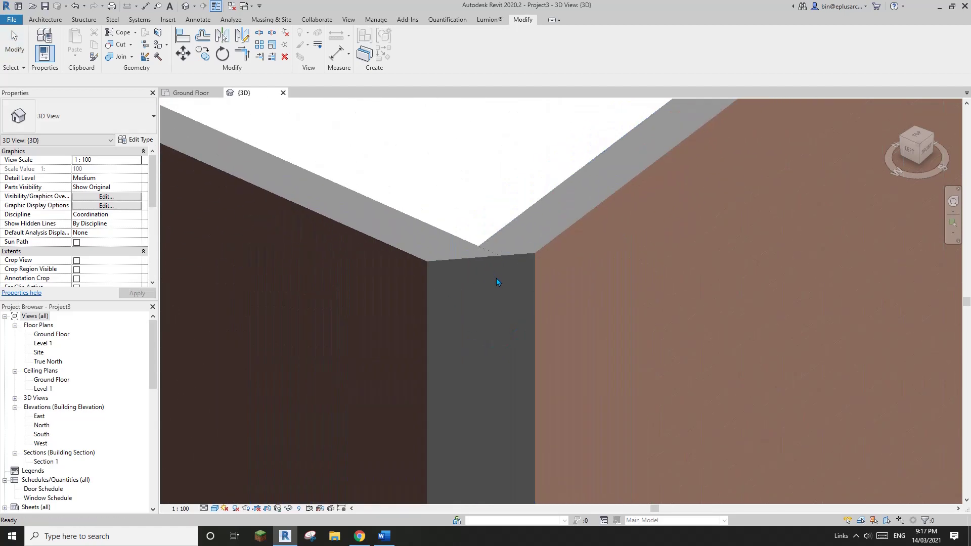
scroll(501, 286, "down", 3)
Cut the left wall with the Family5 void at the back-left corner and end the Cut Geometry command
middle_click_drag(506, 289, 668, 308, "shift")
scroll(486, 299, "up", 3)
middle_click_drag(385, 309, 493, 310, "shift")
scroll(488, 314, "up", 3)
scroll(454, 357, "up", 2)
left_click(120, 44)
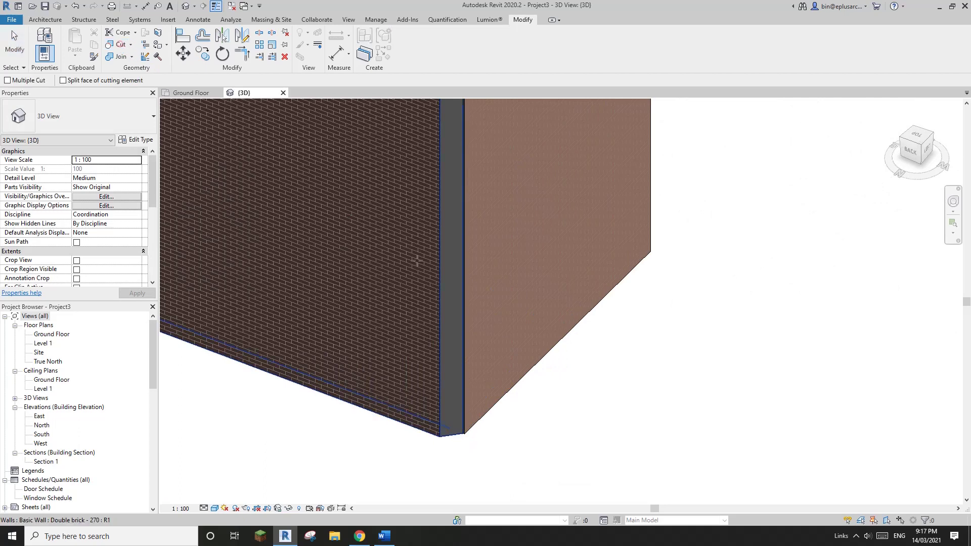
left_click(499, 285)
left_click(462, 423)
key("Escape")
key("Escape")
Select the Family5 void at the back-left corner, view it against the whole wall box, and clear the selection
scroll(495, 431, "up", 3)
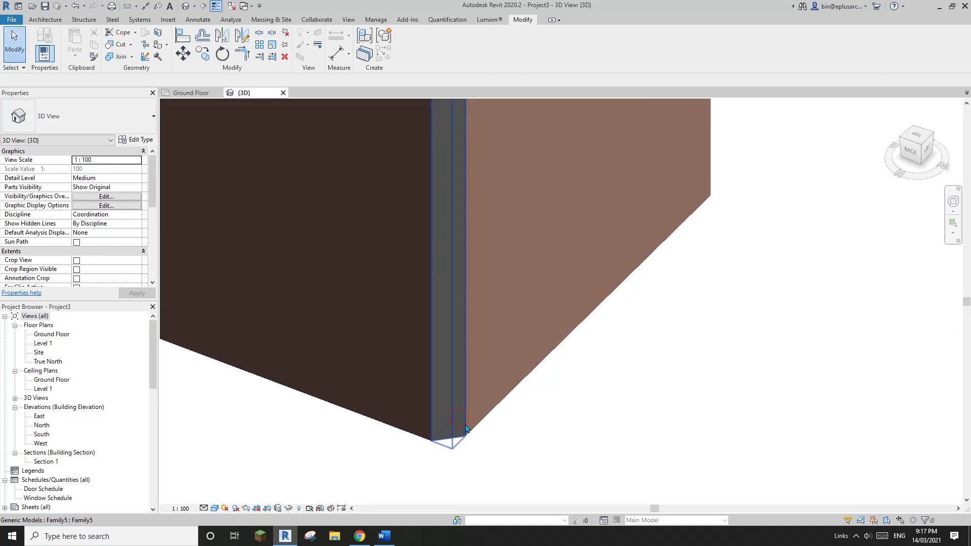
scroll(494, 431, "down", 2)
left_click(437, 439)
scroll(438, 442, "down", 4)
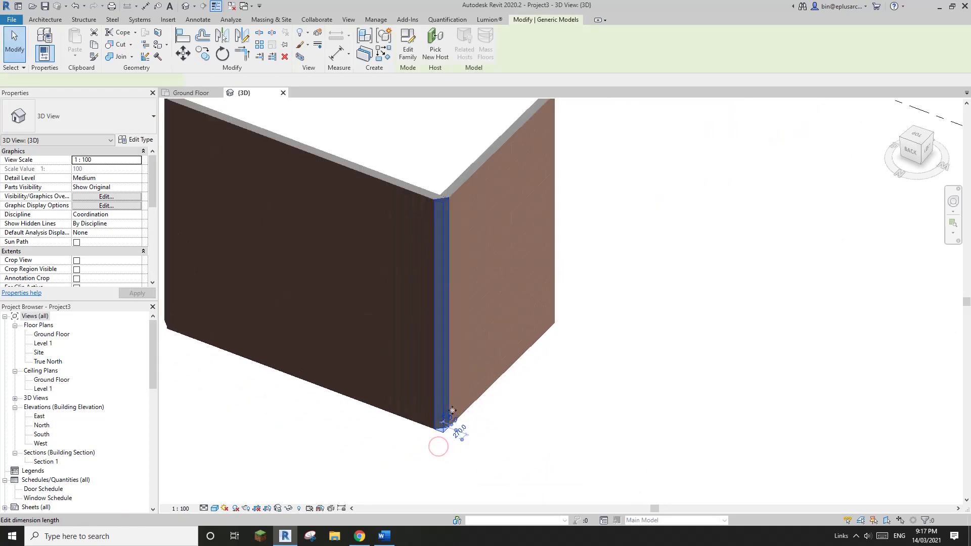
middle_click_drag(568, 403, 556, 418, "shift")
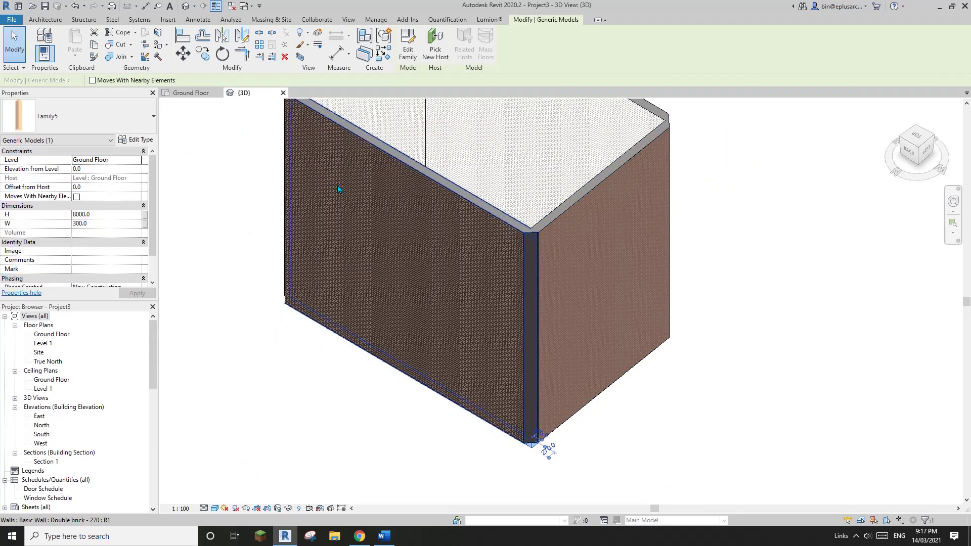
scroll(350, 198, "down", 2)
middle_click_drag(371, 212, 514, 247, "shift")
middle_click_drag(514, 247, 509, 275, "shift")
key("Escape")
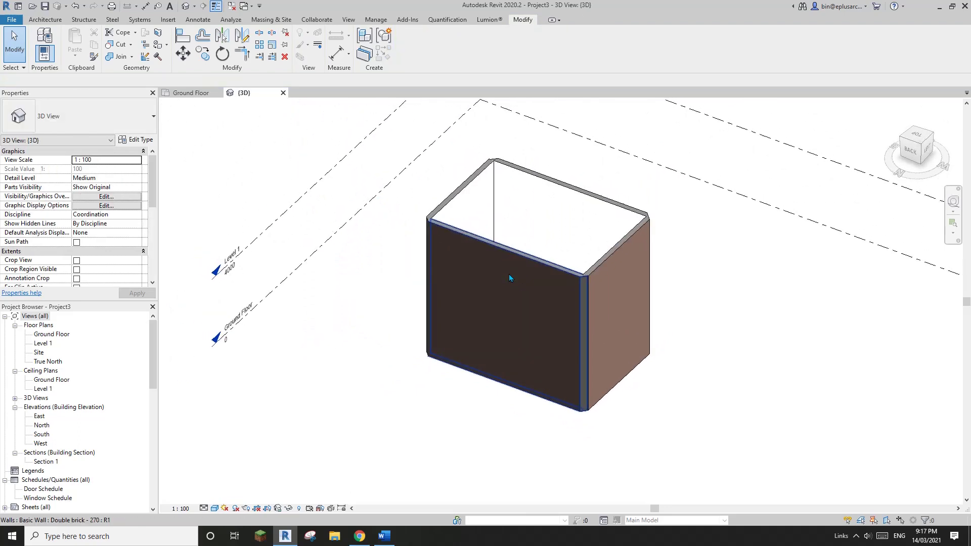
Inspect the back-left corner void again together with the chamfers on both ends of the left wall
scroll(516, 293, "up", 1)
middle_click_drag(519, 323, 583, 432, "shift")
left_click(607, 313)
key("Escape")
left_click(548, 348)
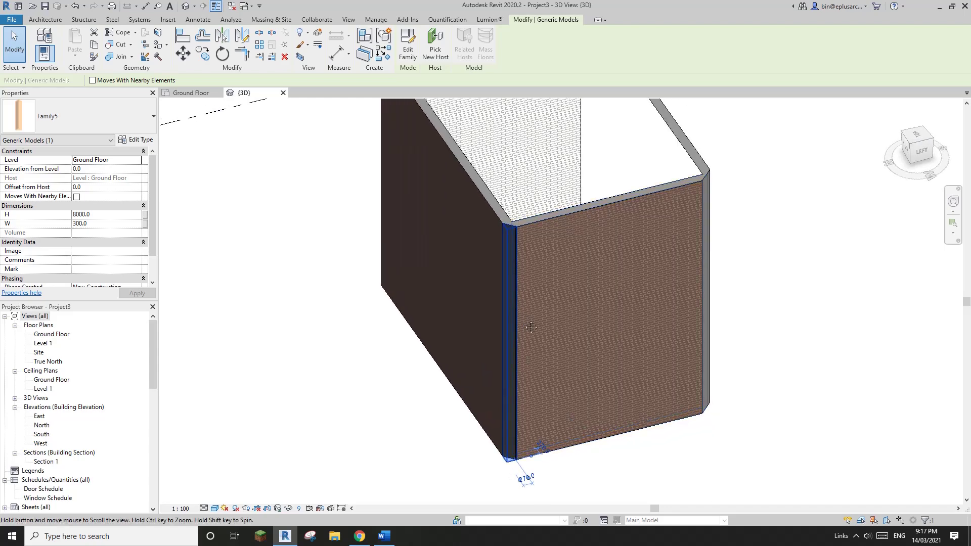
middle_click_drag(524, 322, 545, 336)
scroll(542, 274, "up", 1)
mouse_move(612, 398)
middle_mouse_down()
mouse_move(470, 318)
mouse_move(566, 357)
mouse_move(601, 414)
middle_mouse_up()
middle_click_drag(602, 415, 537, 342)
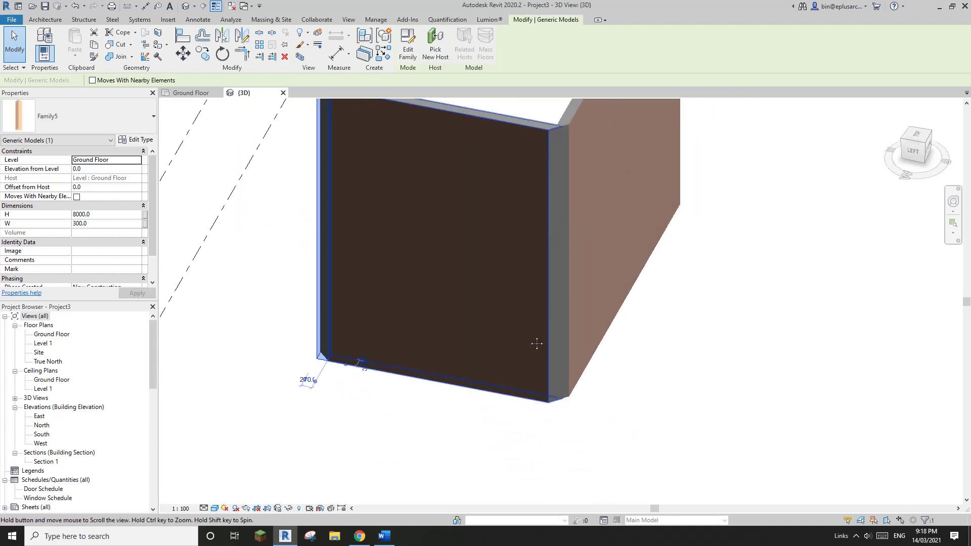
key("Escape")
Select the left-front corner void, review the chamfered box around it, and deselect the void
scroll(588, 363, "down", 1)
middle_click_drag(587, 363, 581, 386)
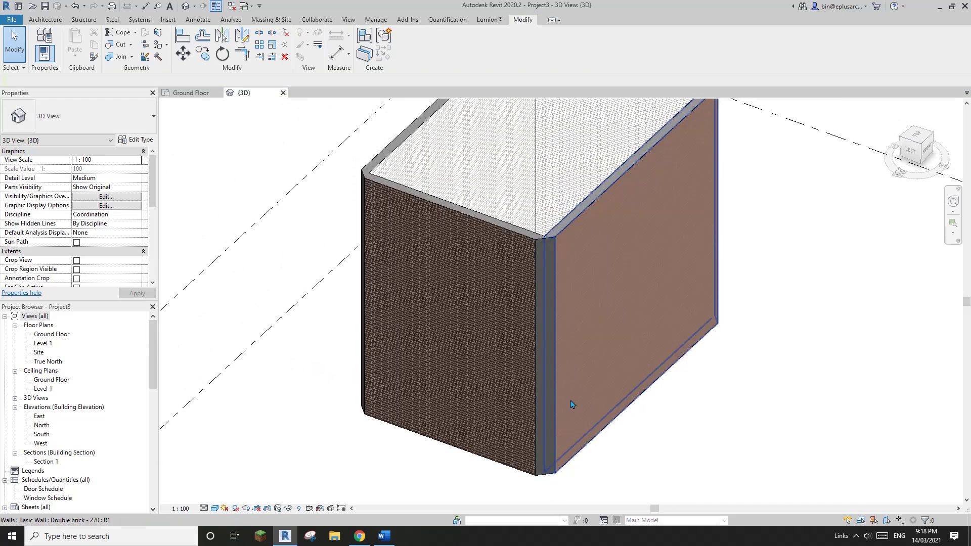
middle_click_drag(565, 436, 564, 416)
left_click(551, 429)
scroll(557, 423, "down", 3)
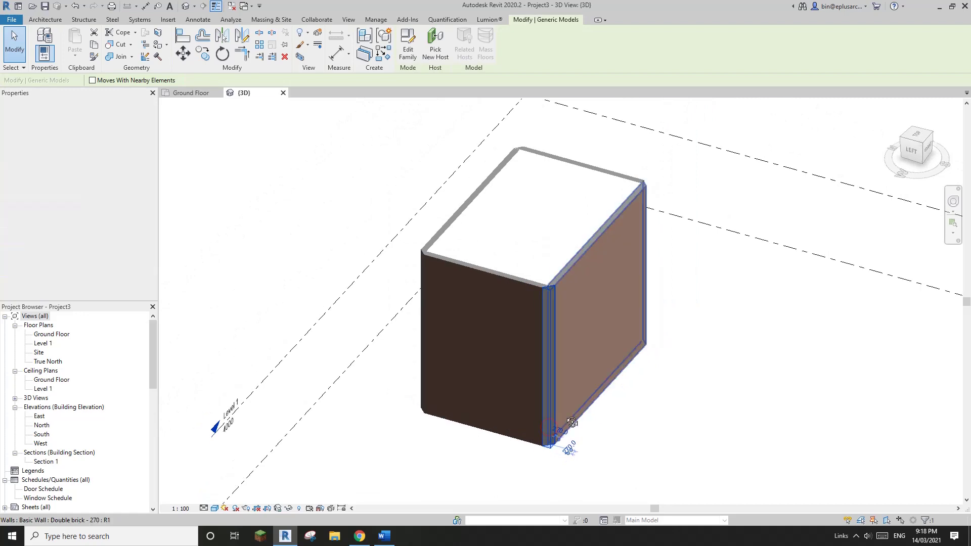
middle_click_drag(567, 449, 613, 475, "shift")
left_click(648, 453)
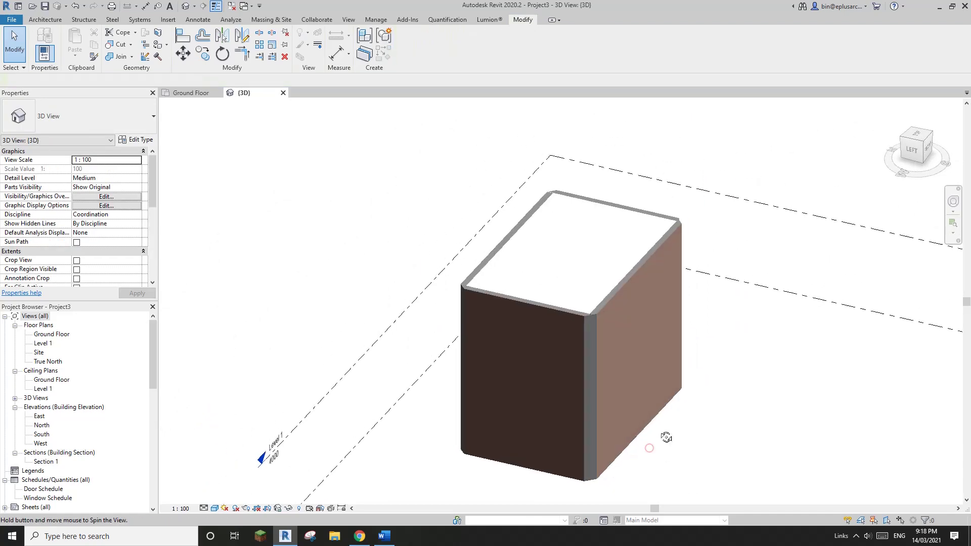